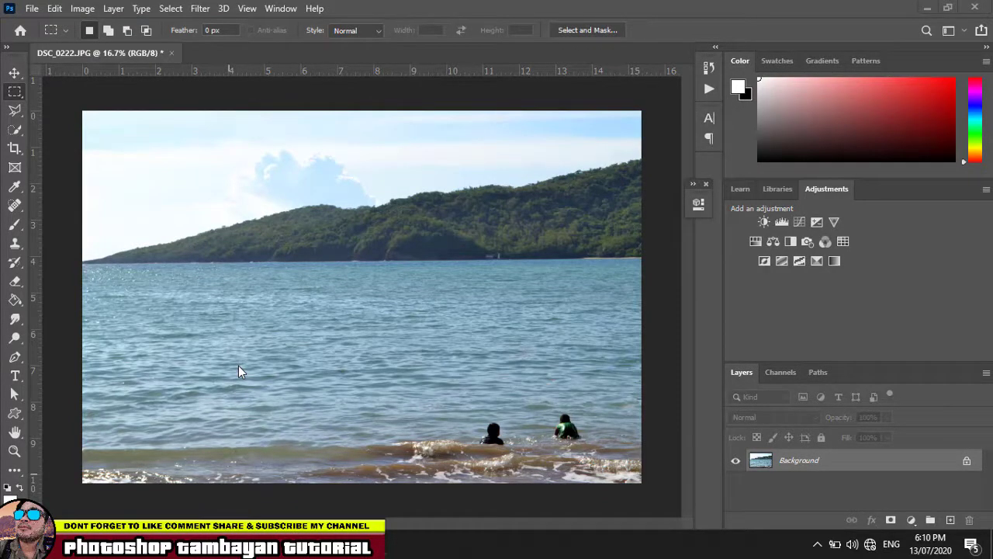
Create a new 1920 × 1080 px document at 150 pixels per inch
{"action": "left_click", "coordinate": [35, 9]}
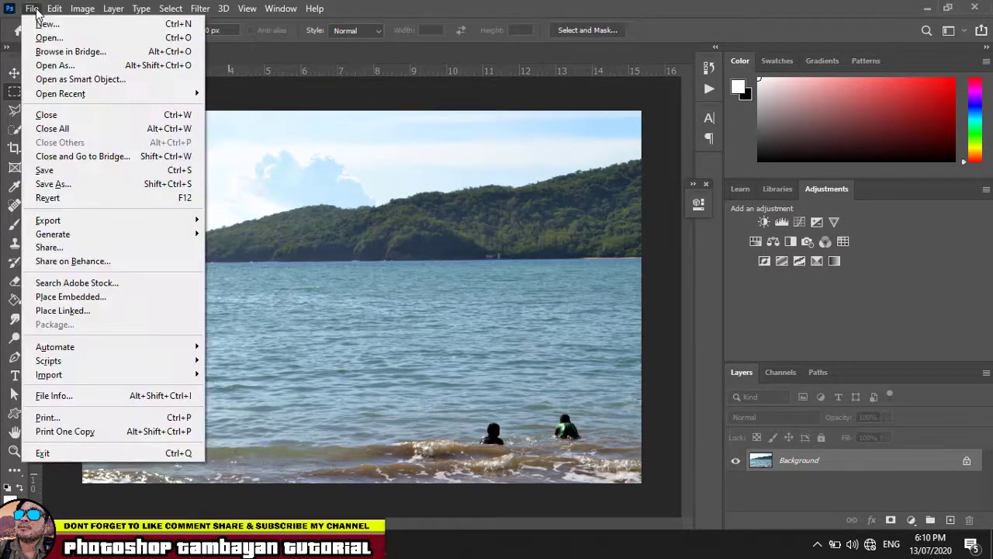
{"action": "left_click", "coordinate": [45, 25]}
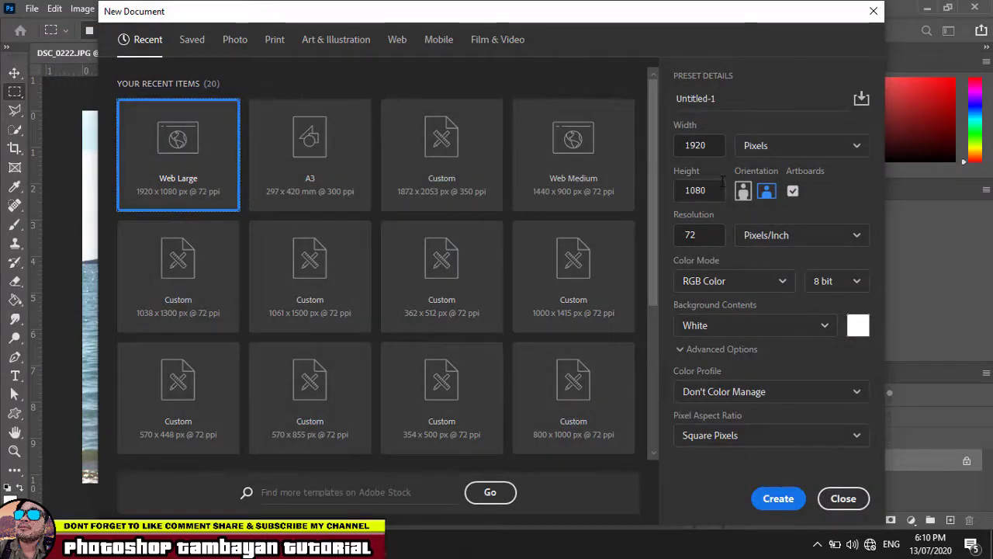
{"action": "left_click", "coordinate": [703, 145]}
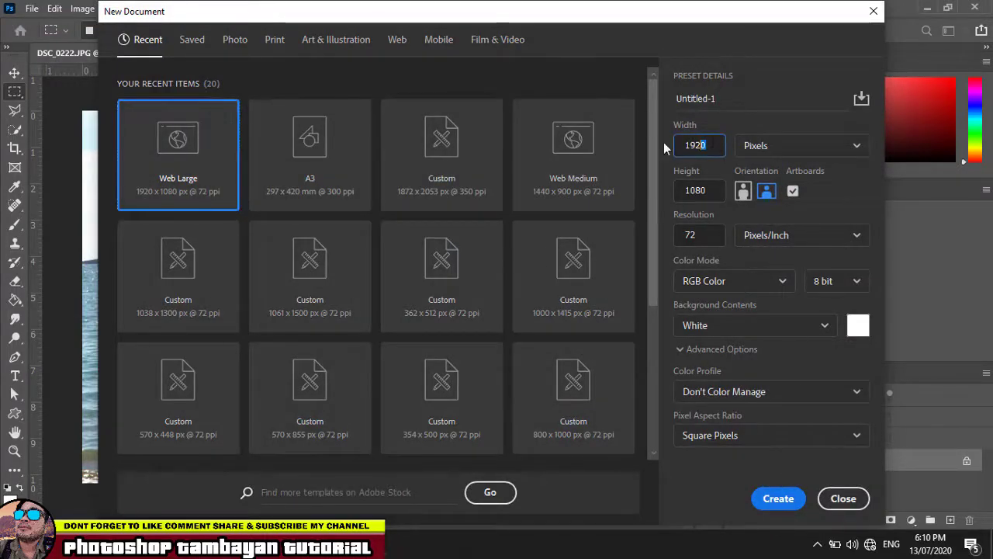
{"action": "left_click", "coordinate": [719, 194]}
{"action": "left_click", "coordinate": [717, 241]}
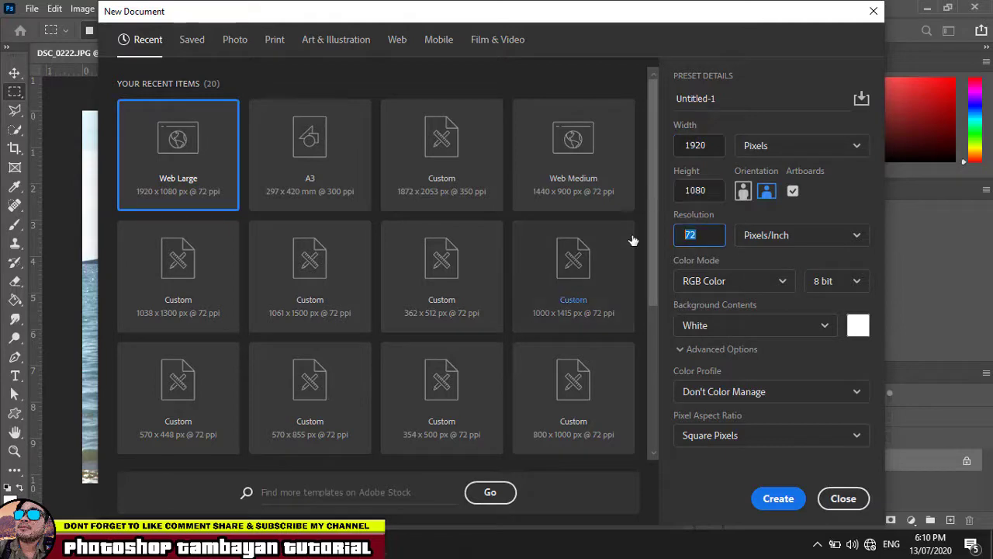
{"action": "type", "text": "150"}
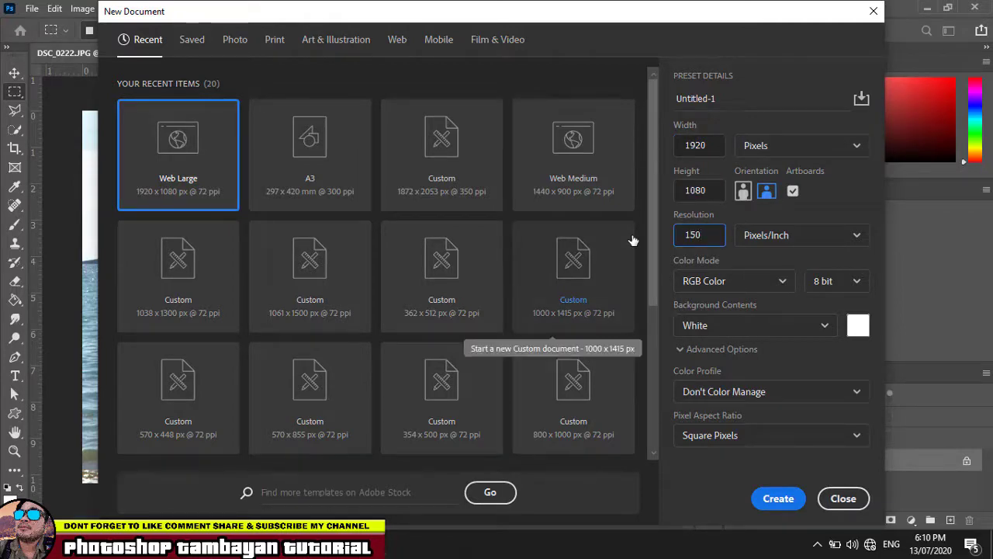
{"action": "left_click", "coordinate": [778, 498]}
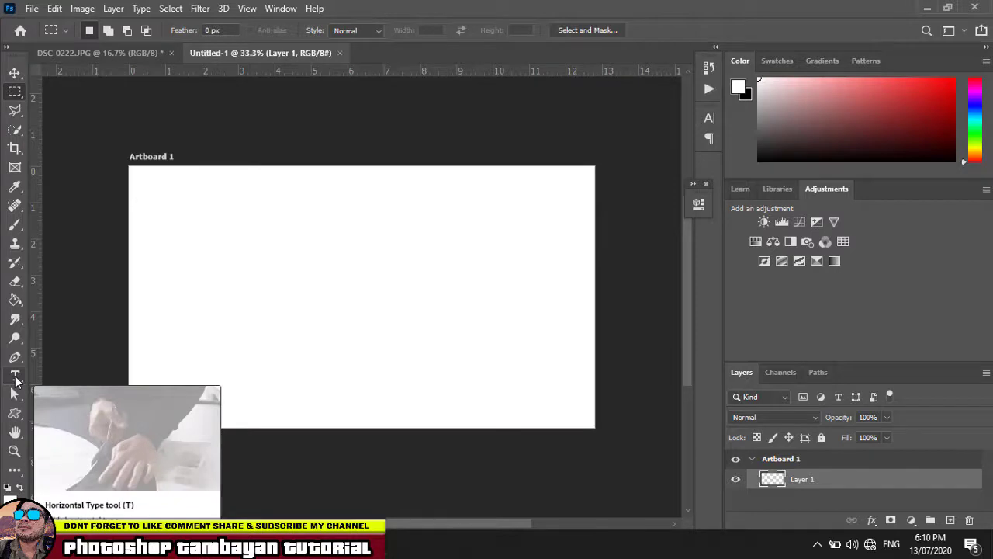
Type CREATIVE in Arial Bold 72 pt in a text box and shrink the box to fit
{"action": "left_click", "coordinate": [16, 377]}
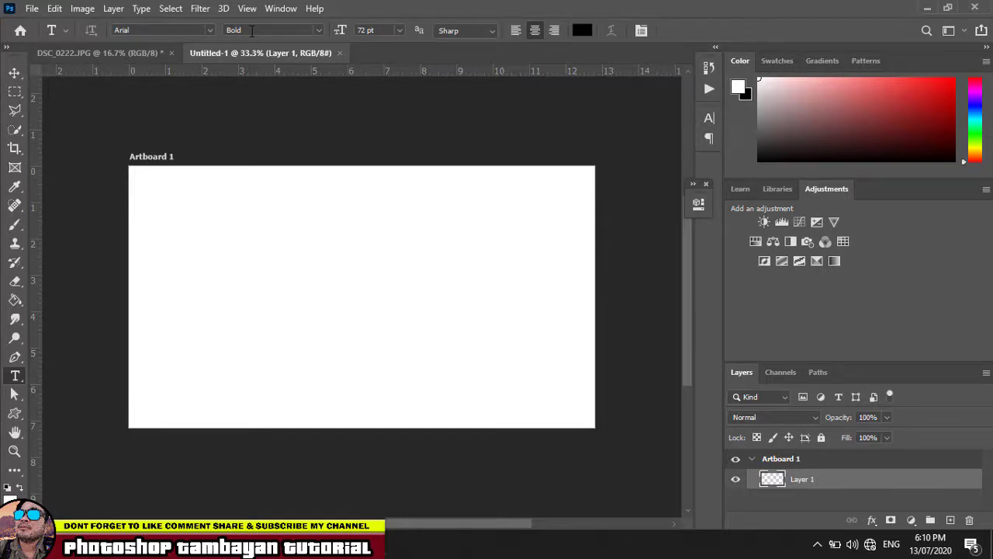
{"action": "left_click_drag", "start_coordinate": [158, 224], "coordinate": [569, 392]}
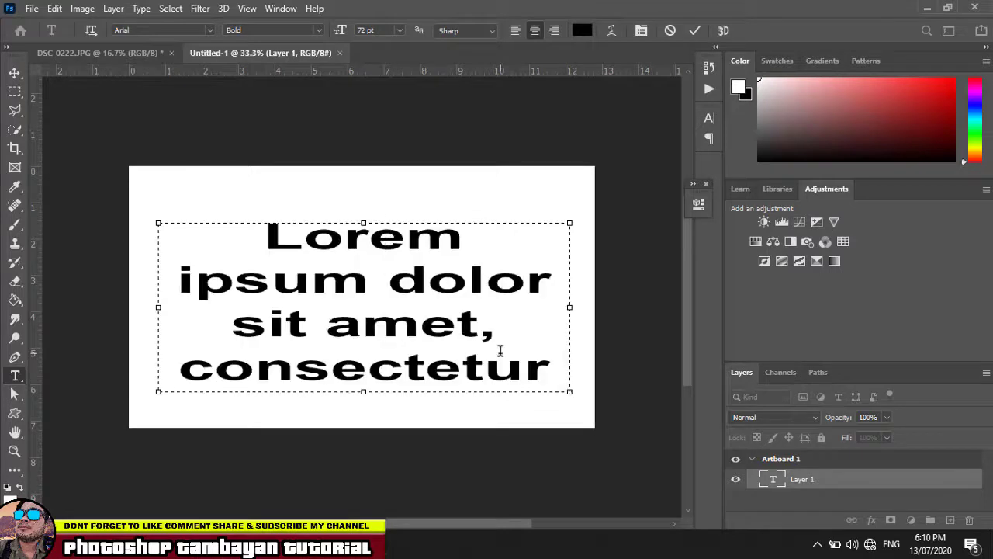
{"action": "type", "text": "CREATIVE"}
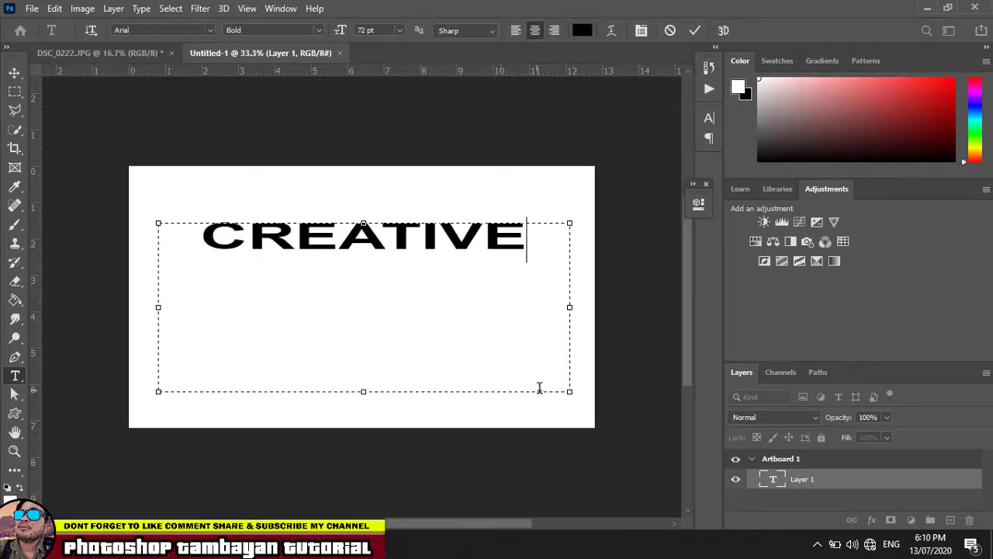
{"action": "left_click_drag", "start_coordinate": [570, 391], "coordinate": [490, 260]}
Free-transform CREATIVE larger, much taller and slightly narrower, then nudge it right
{"action": "left_click", "coordinate": [14, 72]}
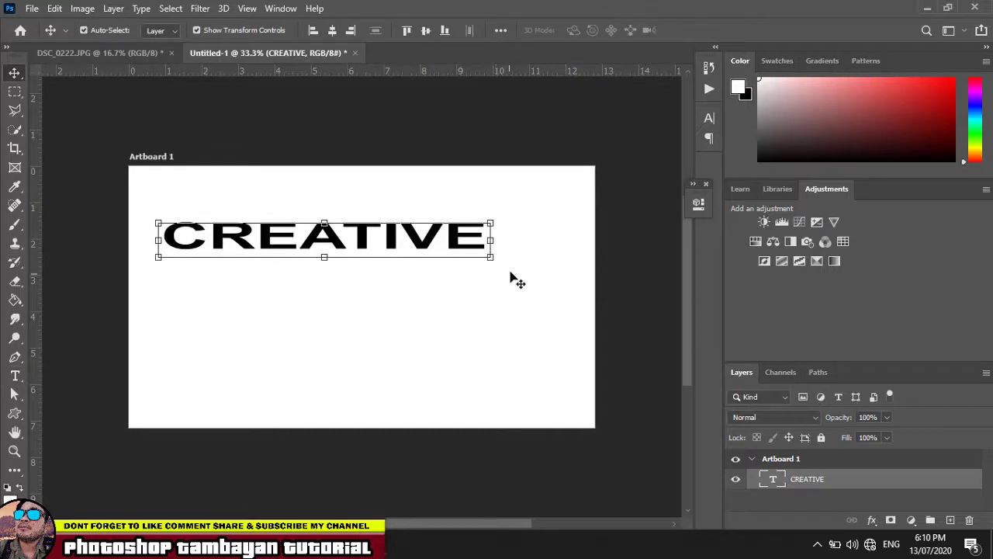
{"action": "left_click_drag", "start_coordinate": [490, 258], "coordinate": [549, 291]}
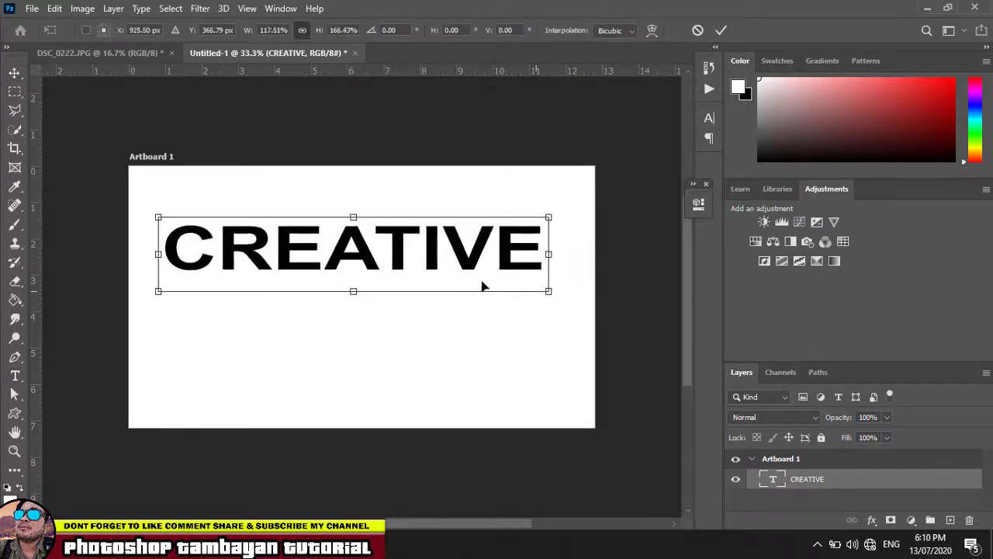
{"action": "left_click_drag", "start_coordinate": [353, 289], "coordinate": [353, 378]}
{"action": "left_click_drag", "start_coordinate": [157, 298], "coordinate": [178, 297]}
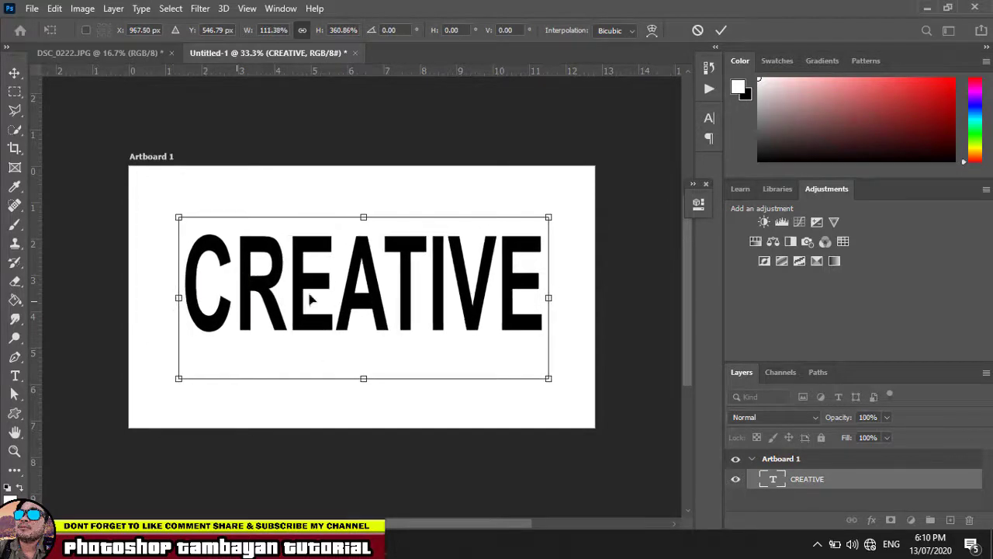
{"action": "left_click_drag", "start_coordinate": [546, 297], "coordinate": [537, 297]}
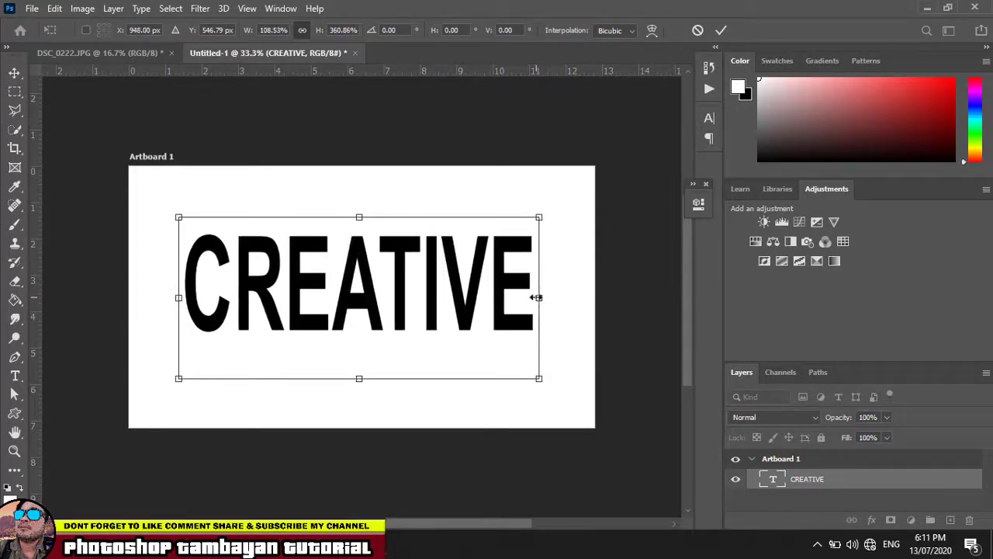
{"action": "key", "text": "Return"}
{"action": "mouse_move", "coordinate": [400, 303]}
{"action": "left_mouse_down"}
{"action": "mouse_move", "coordinate": [411, 307]}
{"action": "mouse_move", "coordinate": [404, 314]}
{"action": "left_mouse_up"}
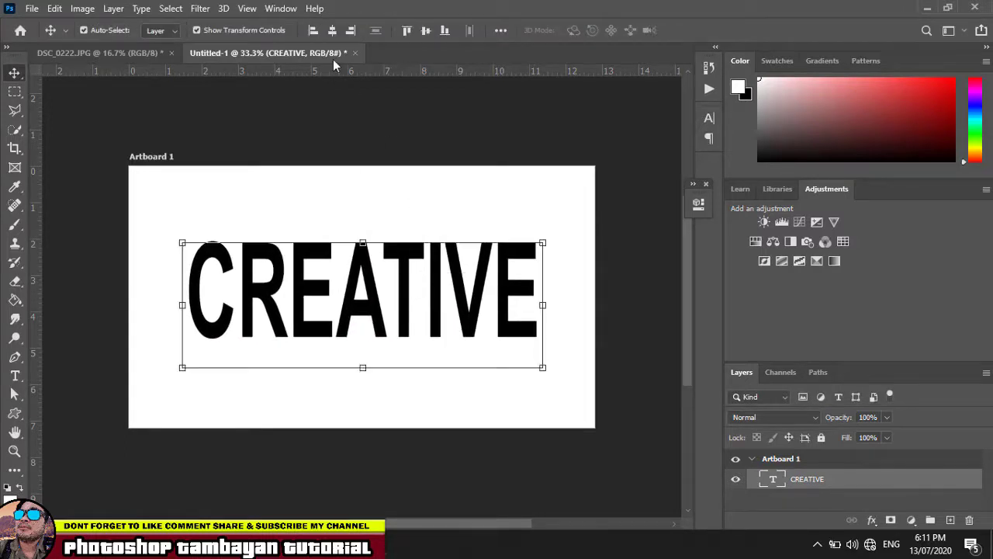
Centre CREATIVE horizontally, turn on rulers, and add a guide at 3.360 in through its letters
{"action": "left_click", "coordinate": [336, 31]}
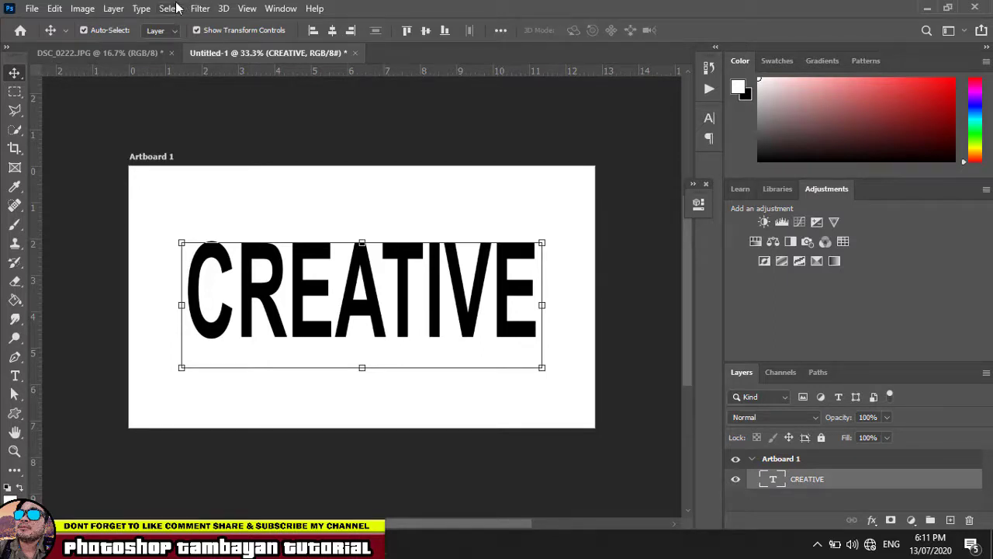
{"action": "left_click", "coordinate": [247, 9]}
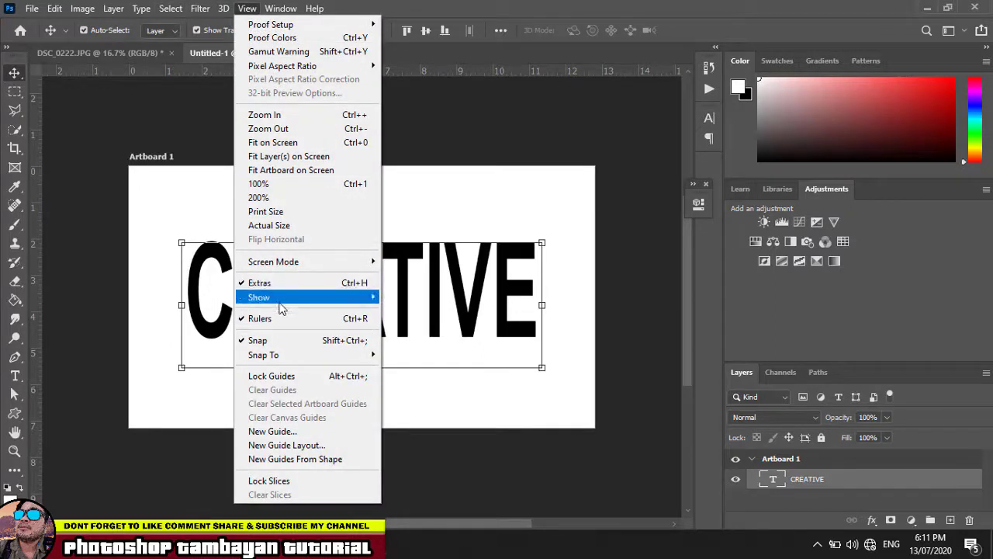
{"action": "left_click", "coordinate": [418, 66]}
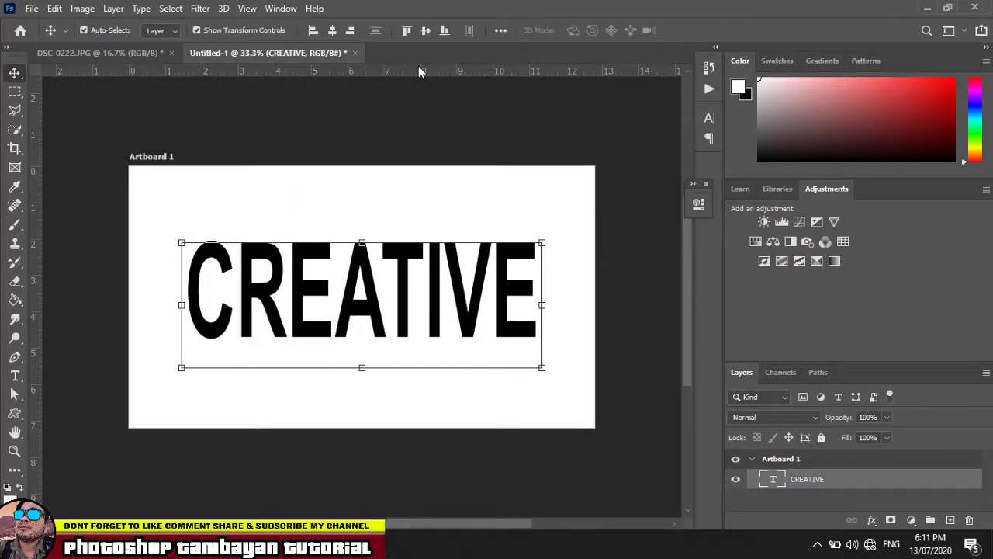
{"action": "left_click_drag", "start_coordinate": [418, 66], "coordinate": [414, 288]}
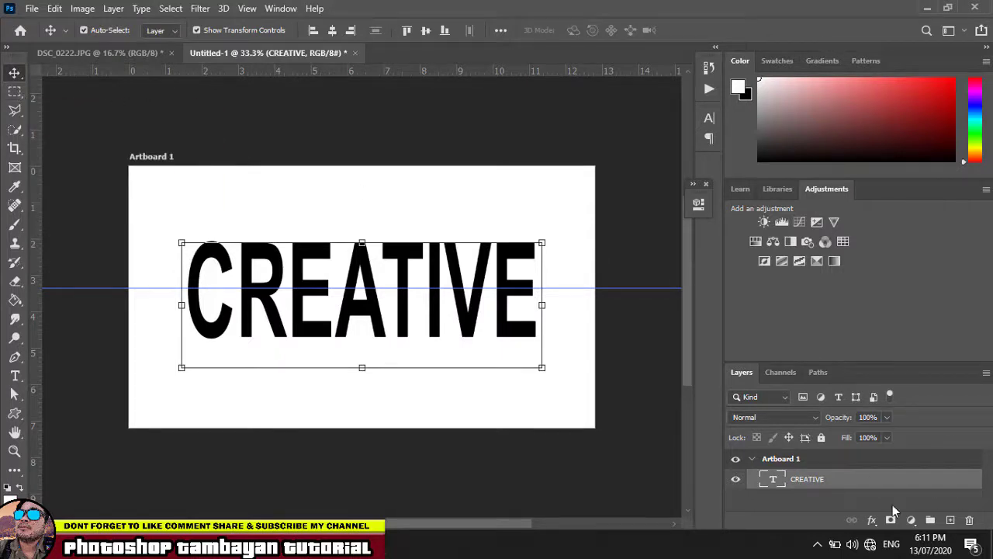
Rasterize CREATIVE and cut the area below the guide onto a new layer with Layer Via Cut
{"action": "right_click", "coordinate": [856, 482]}
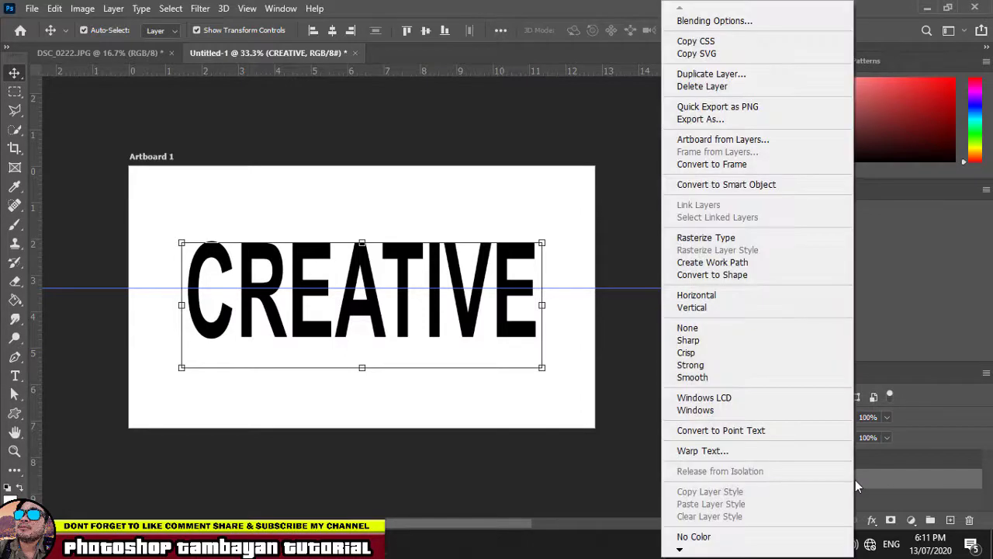
{"action": "left_click", "coordinate": [730, 237]}
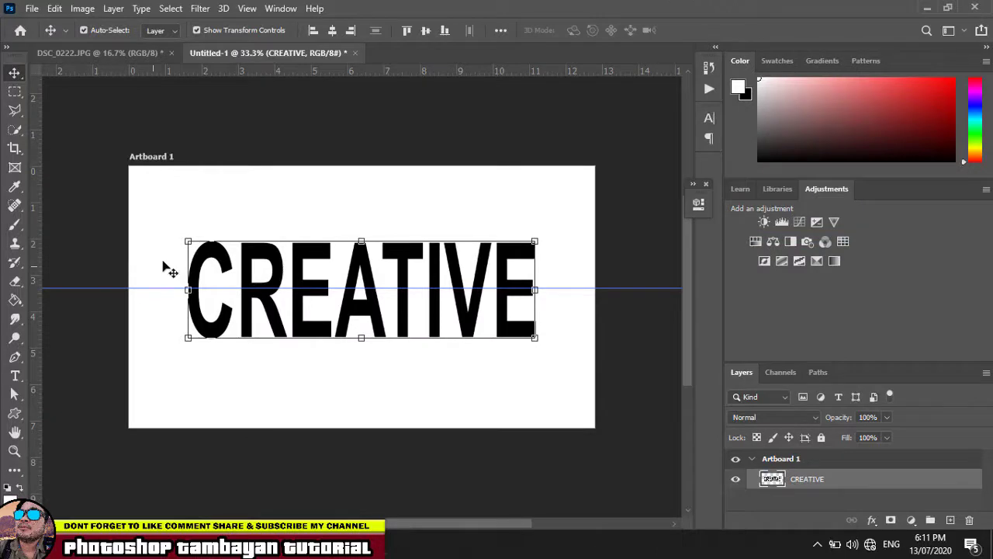
{"action": "left_click", "coordinate": [14, 91]}
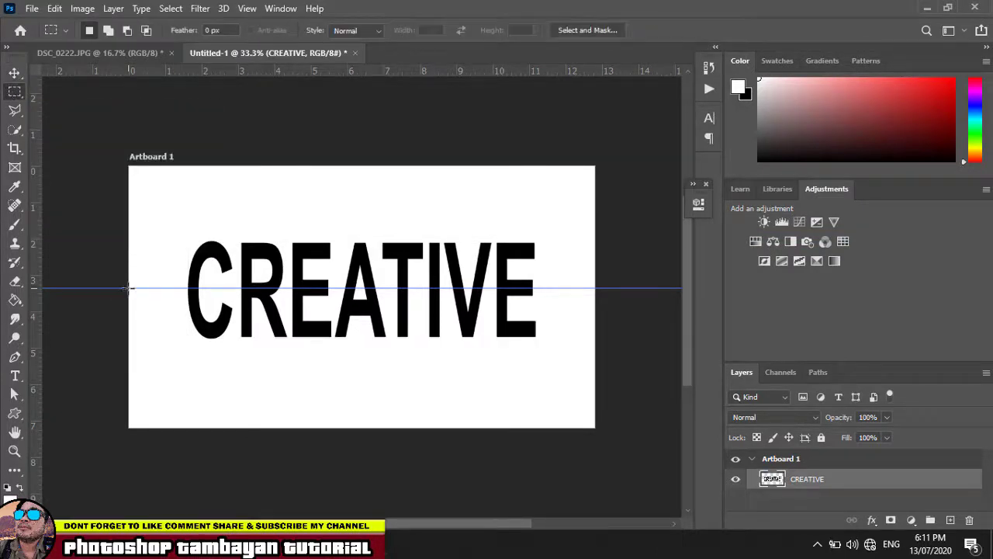
{"action": "left_click_drag", "start_coordinate": [130, 289], "coordinate": [626, 455]}
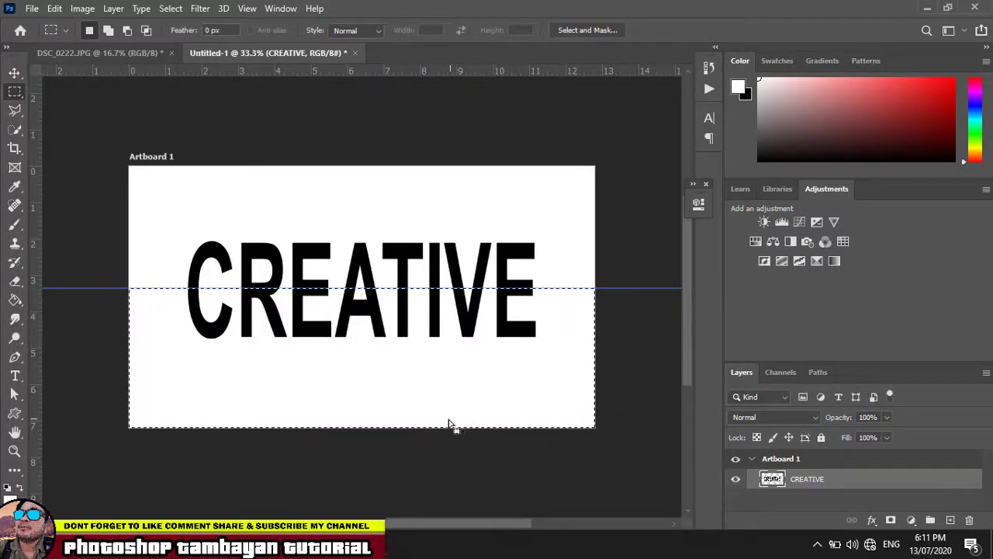
{"action": "right_click", "coordinate": [377, 317]}
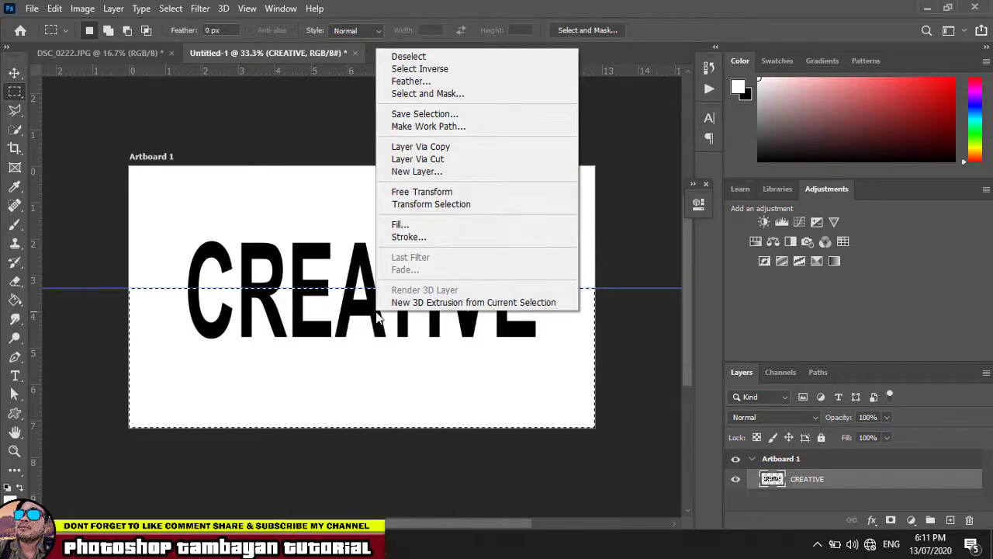
{"action": "left_click", "coordinate": [424, 159]}
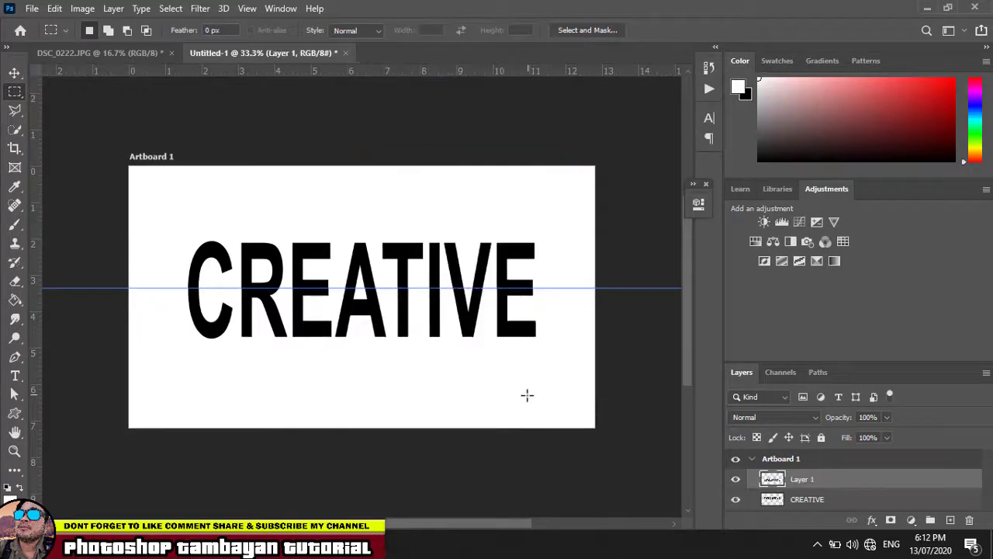
{"action": "left_click", "coordinate": [736, 480]}
{"action": "left_click", "coordinate": [736, 479]}
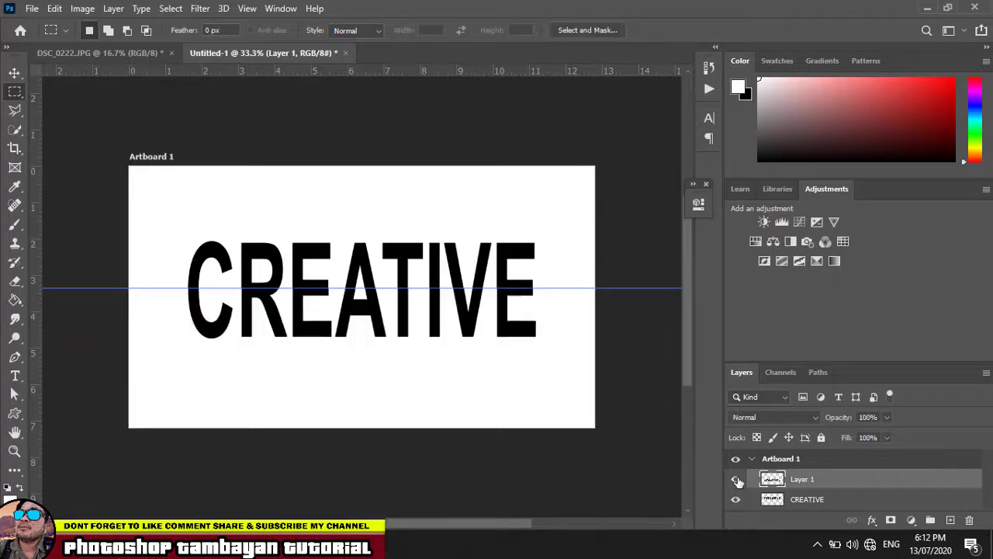
Rename Layer 1 to ILALIM and the CREATIVE layer to IBABAW
{"action": "double_click", "coordinate": [804, 481]}
{"action": "key", "text": "BackSpace"}
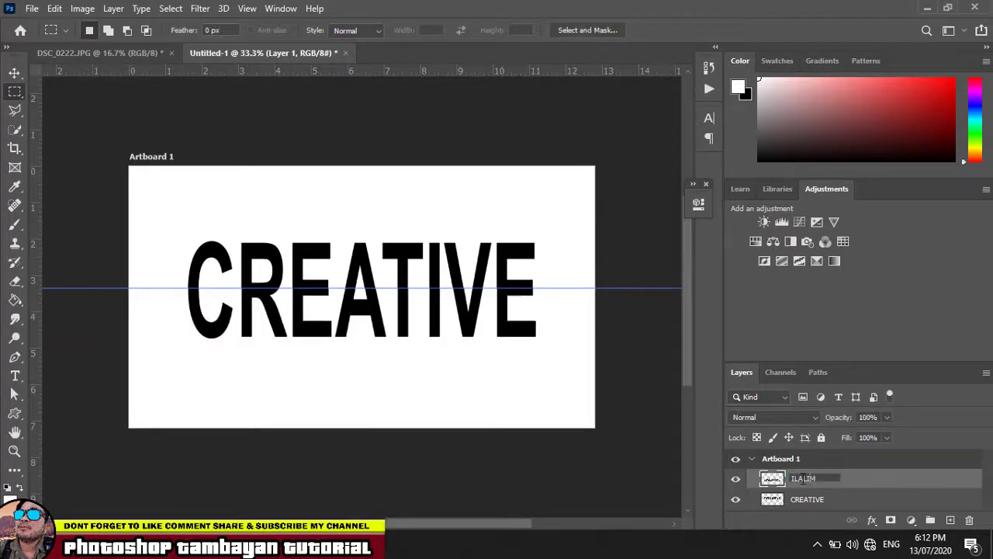
{"action": "double_click", "coordinate": [809, 500]}
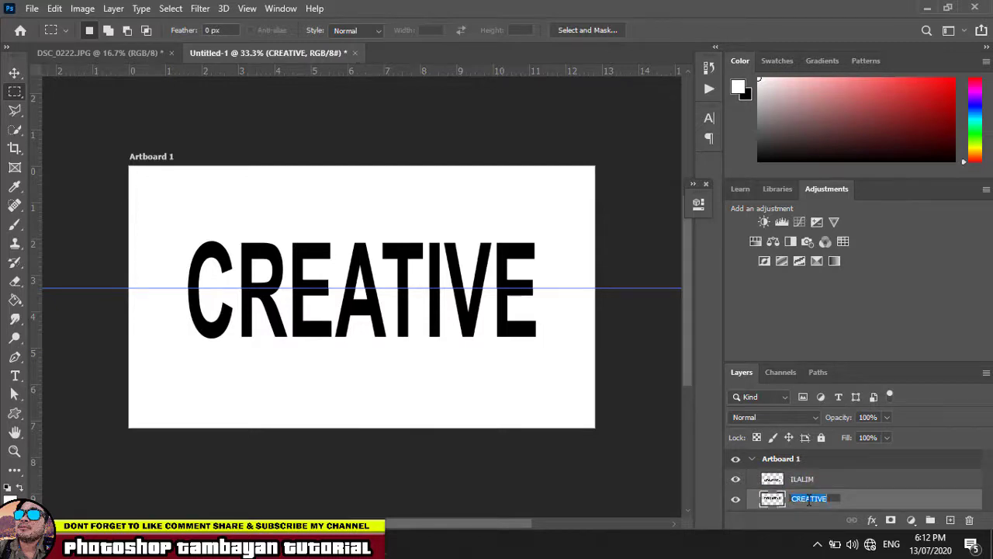
{"action": "type", "text": "IBABAW"}
{"action": "left_click", "coordinate": [13, 73]}
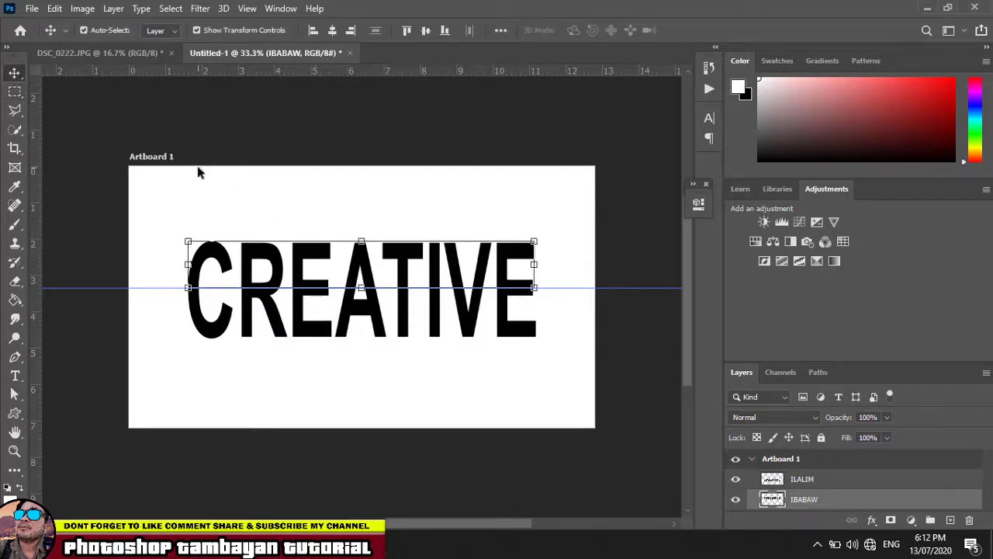
{"action": "left_click", "coordinate": [53, 9]}
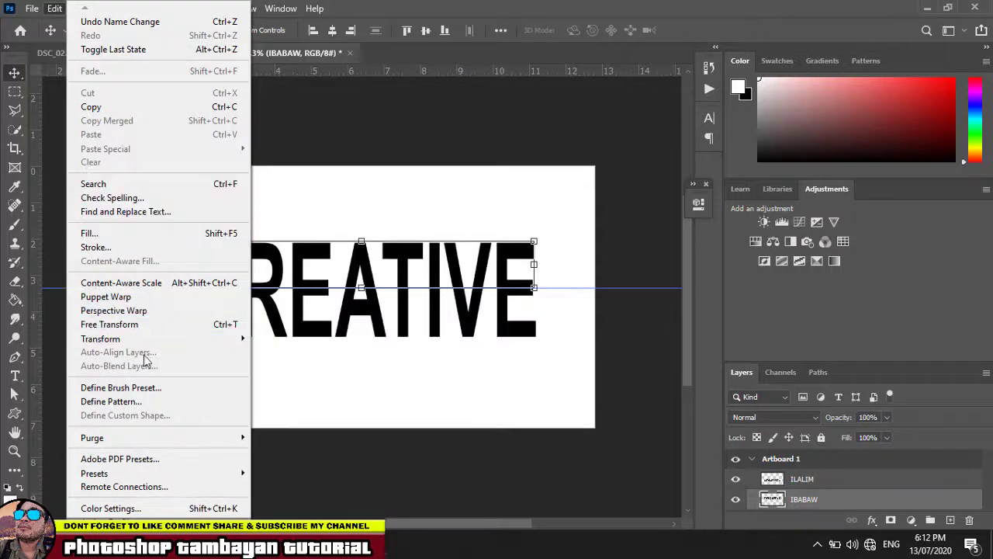
Apply a perspective transform to IBABAW, pulling its top corners inward
{"action": "mouse_move", "coordinate": [184, 346]}
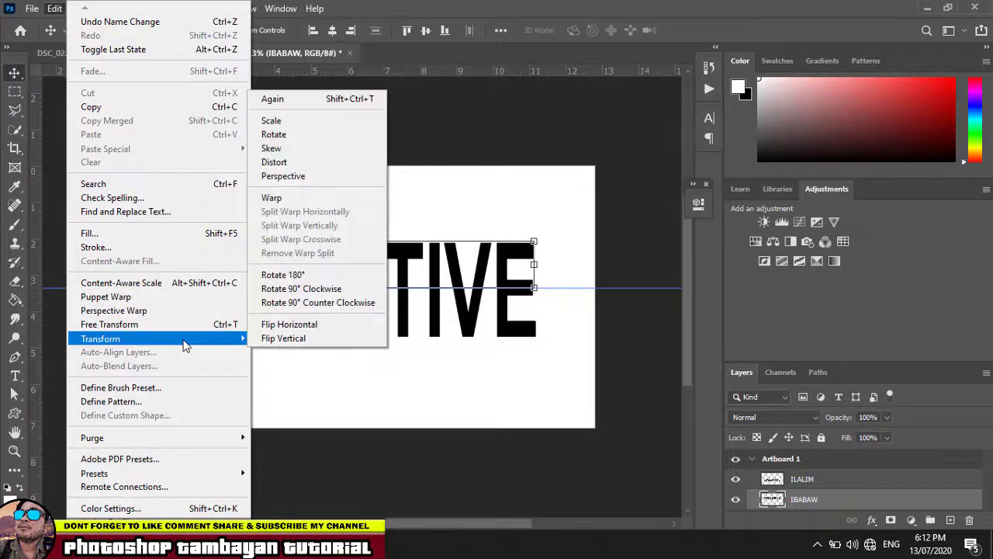
{"action": "left_click", "coordinate": [295, 177]}
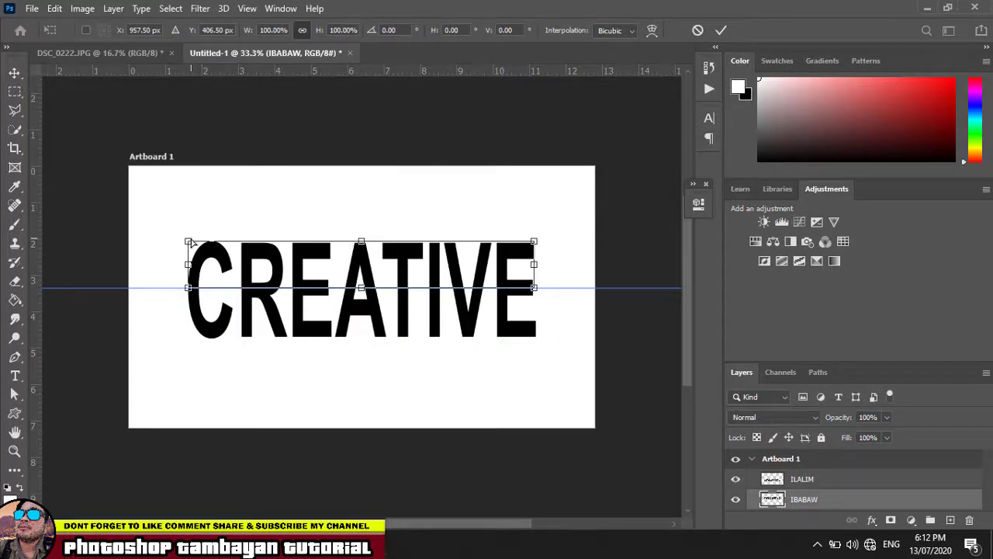
{"action": "left_click_drag", "start_coordinate": [189, 243], "coordinate": [223, 244]}
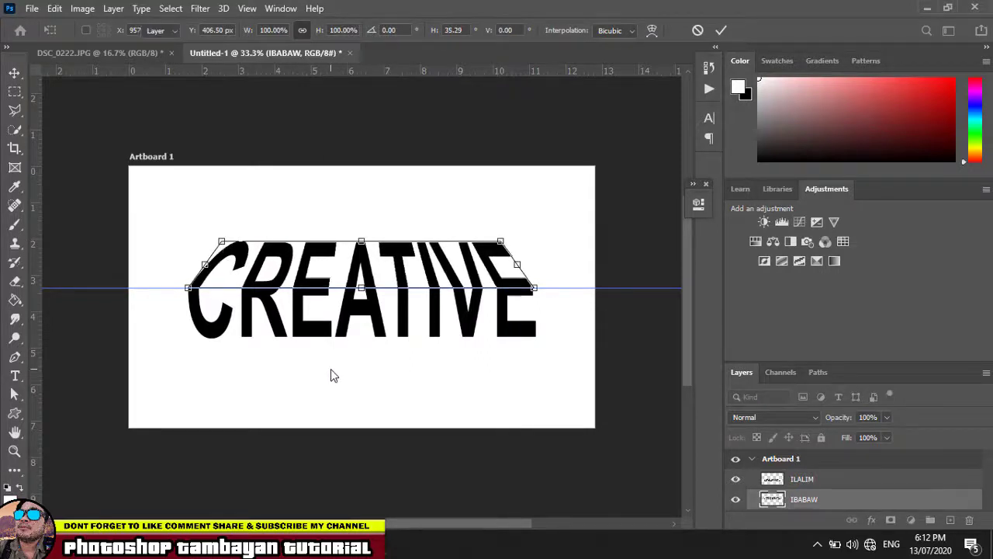
{"action": "key", "text": "Return"}
{"action": "left_click", "coordinate": [310, 191]}
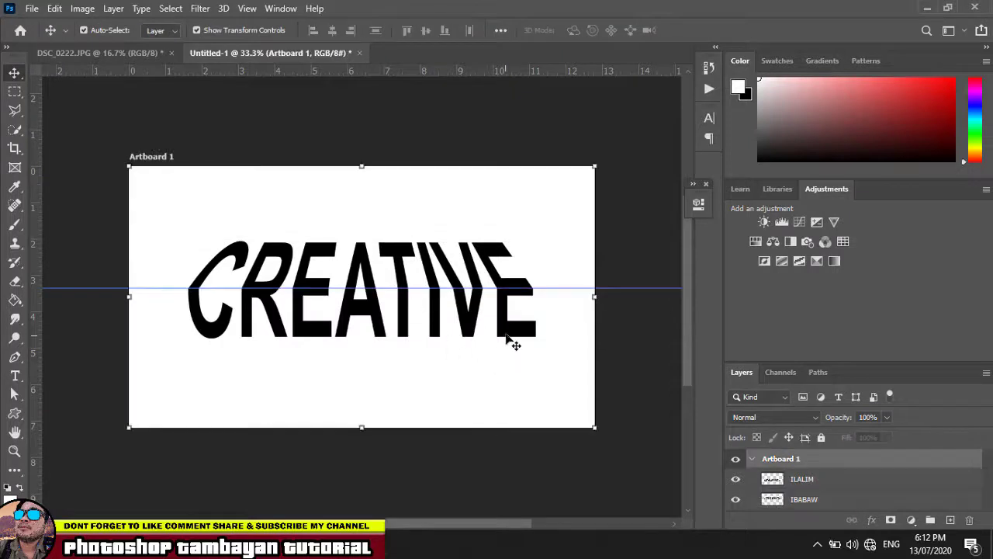
Perspective-transform ILALIM so its bottom edge narrows inward, folding CREATIVE along the guide
{"action": "left_click", "coordinate": [513, 339]}
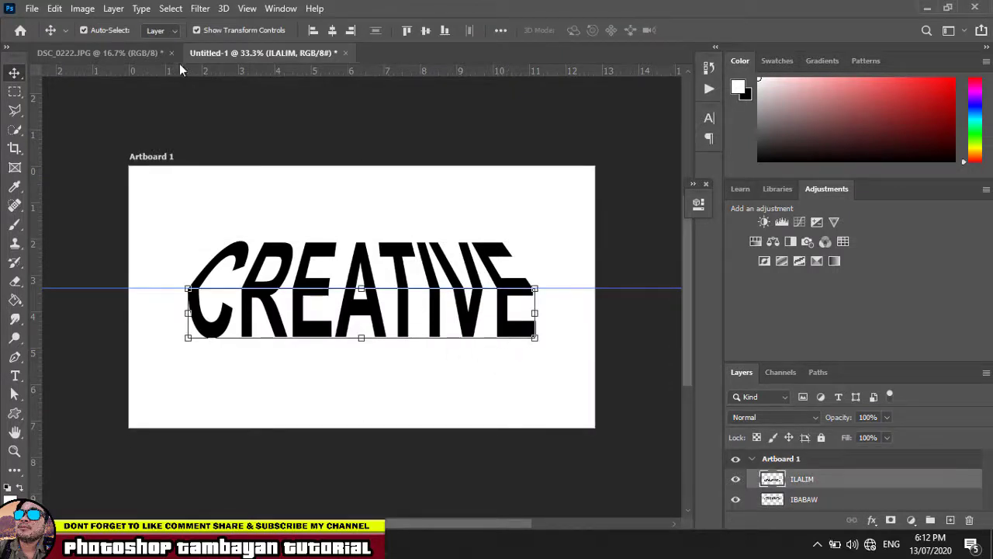
{"action": "left_click", "coordinate": [54, 9]}
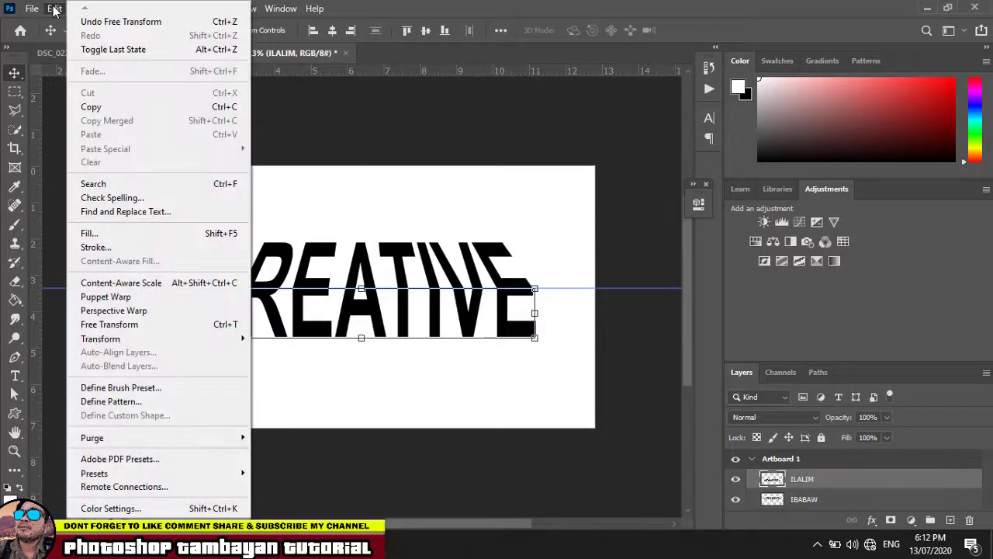
{"action": "mouse_move", "coordinate": [166, 341]}
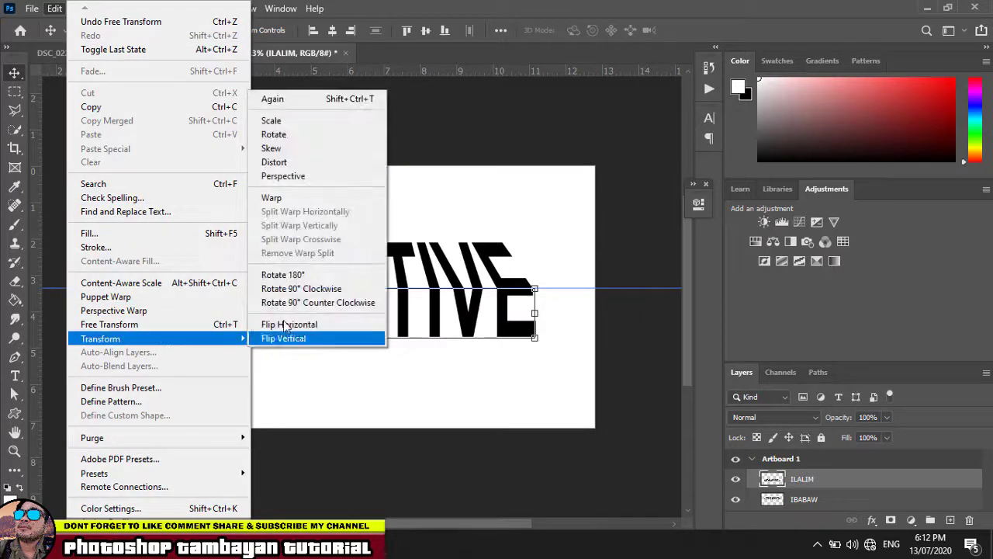
{"action": "left_click", "coordinate": [296, 175]}
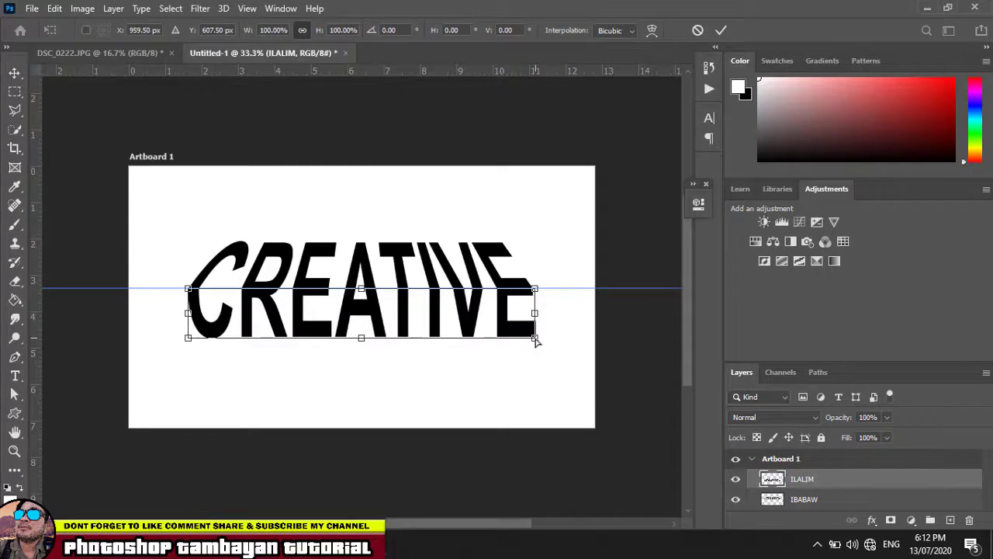
{"action": "left_click_drag", "start_coordinate": [535, 339], "coordinate": [517, 343]}
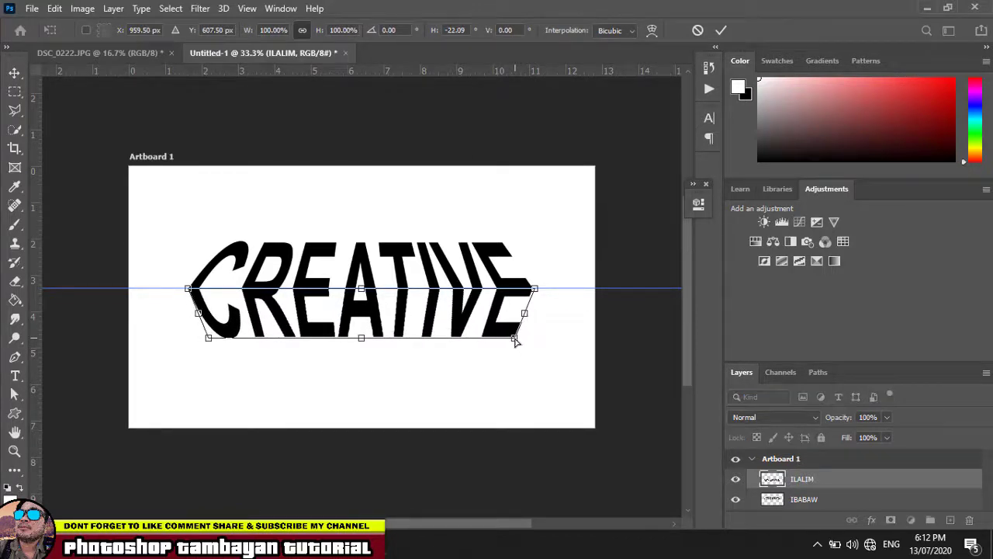
{"action": "key", "text": "Return"}
{"action": "left_click", "coordinate": [426, 195]}
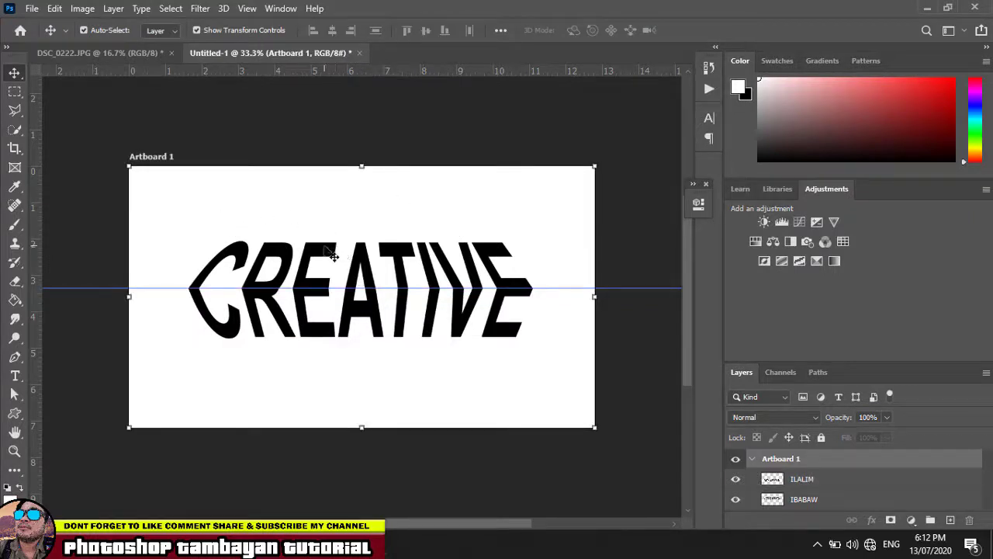
{"action": "left_click", "coordinate": [331, 257]}
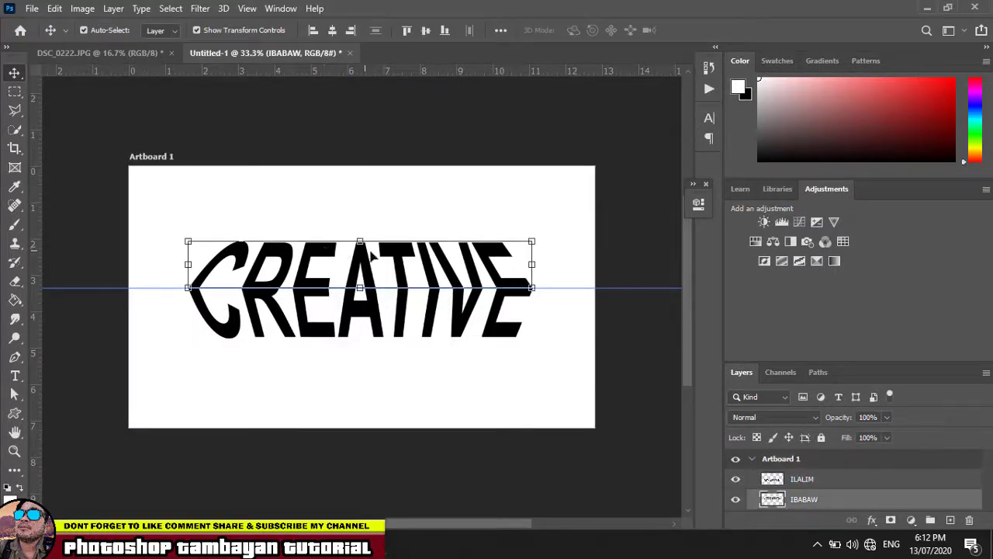
Stretch IBABAW taller upward and ILALIM taller downward
{"action": "left_click_drag", "start_coordinate": [361, 234], "coordinate": [368, 210]}
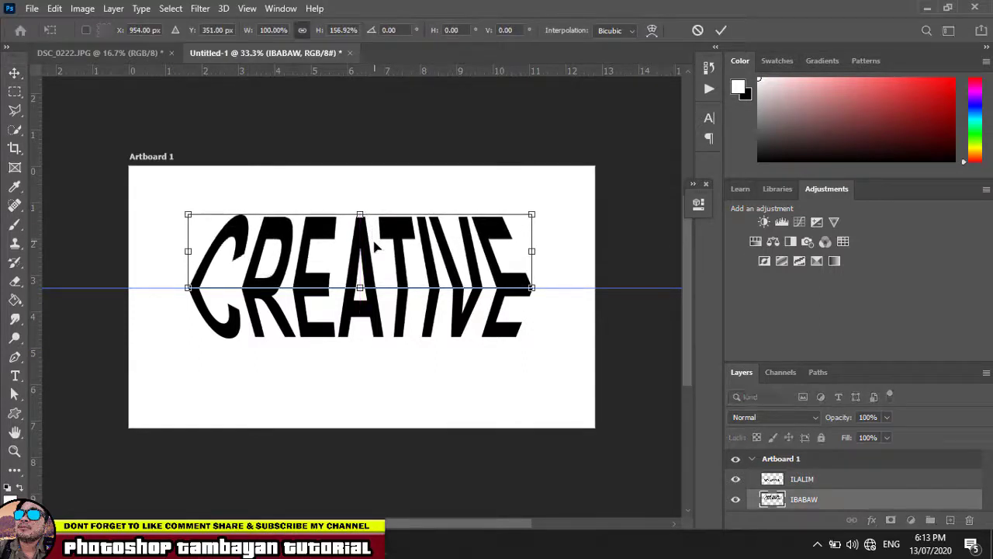
{"action": "key", "text": "Return"}
{"action": "left_click", "coordinate": [438, 439]}
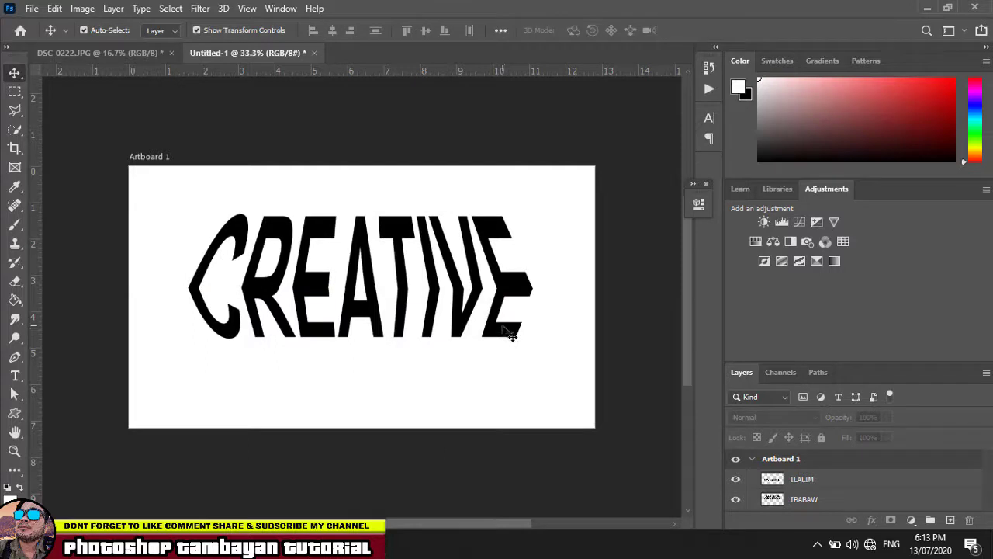
{"action": "left_click", "coordinate": [501, 336]}
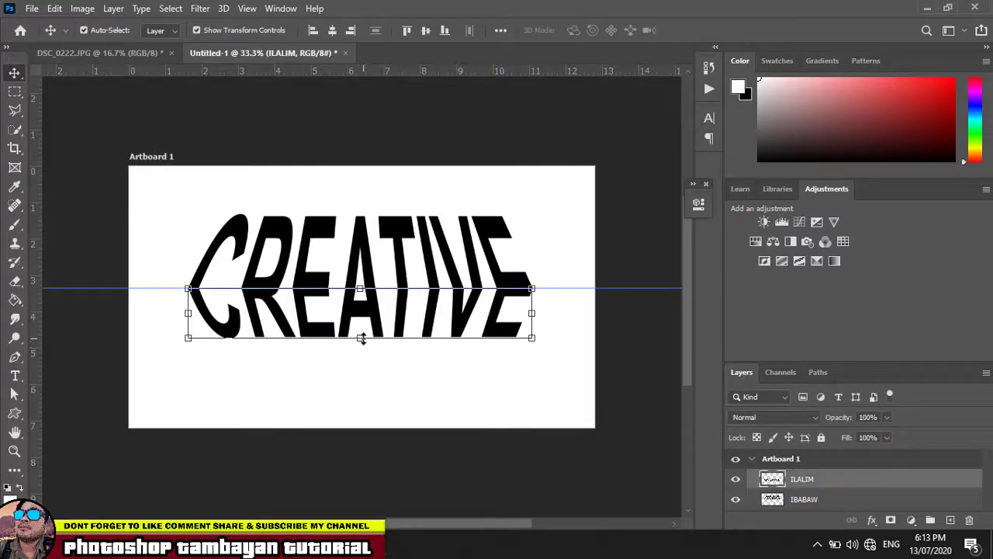
{"action": "left_click_drag", "start_coordinate": [361, 338], "coordinate": [359, 380]}
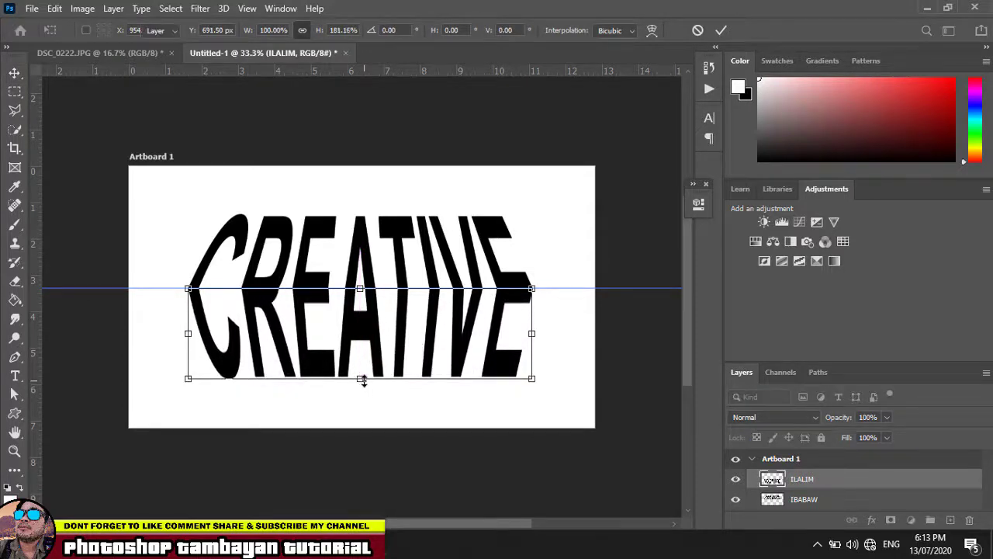
{"action": "key", "text": "Return"}
{"action": "left_click", "coordinate": [369, 178]}
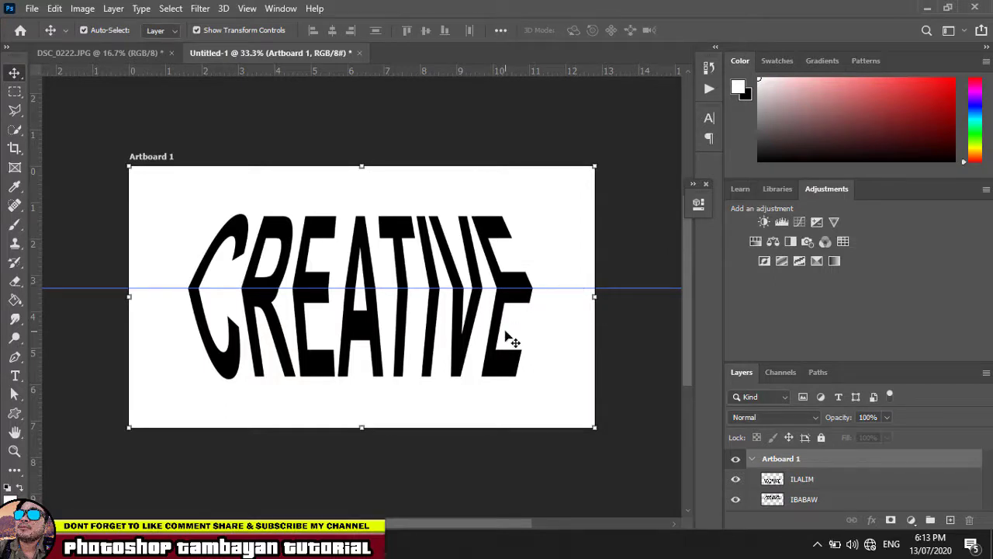
Hide the guide and place image 04 from the VECTOR folder above ILALIM
{"action": "key", "text": "ctrl+h"}
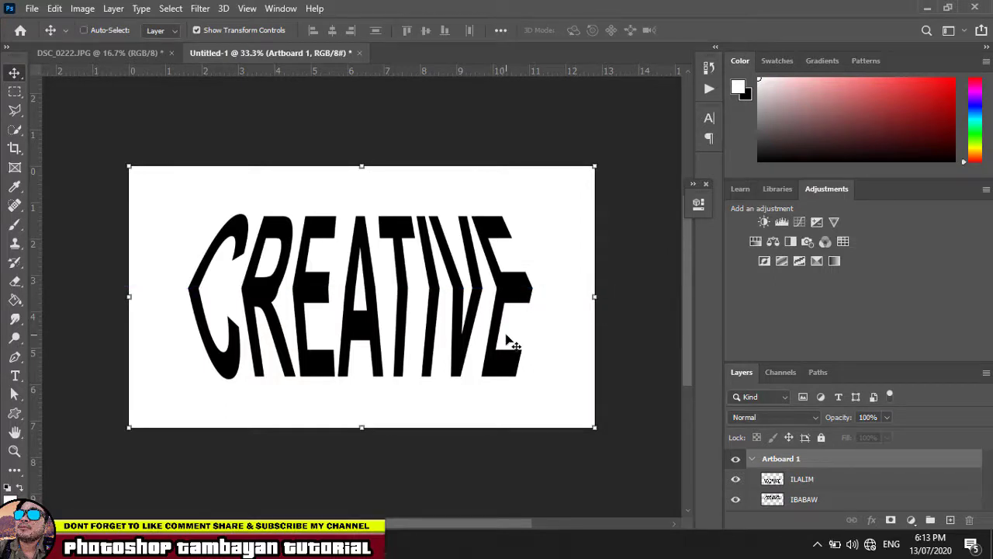
{"action": "left_click", "coordinate": [110, 127]}
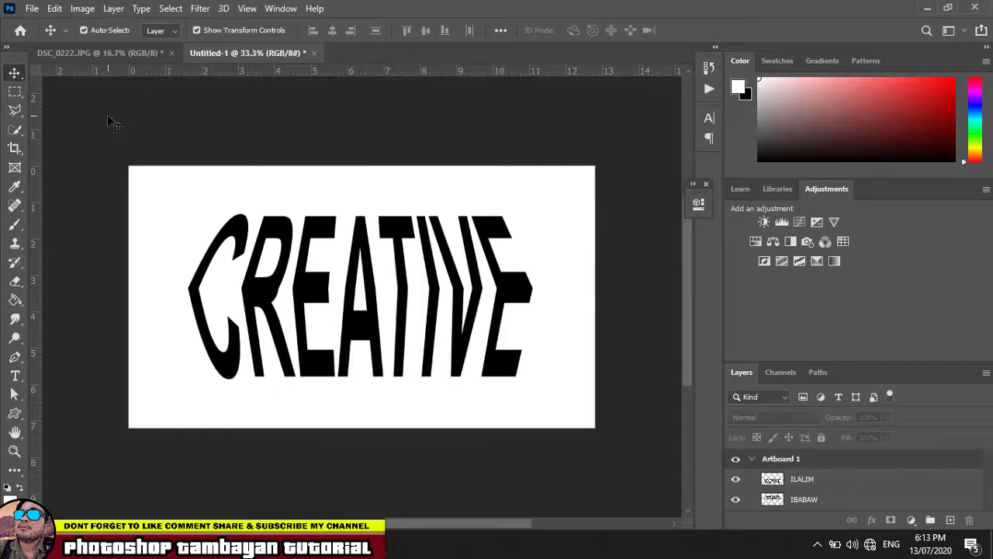
{"action": "left_click", "coordinate": [503, 235]}
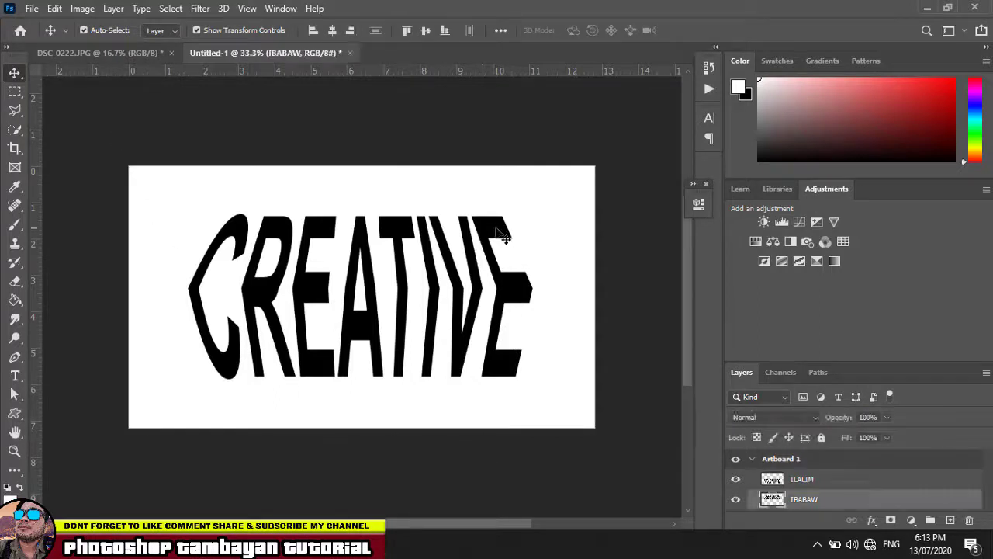
{"action": "left_click", "coordinate": [851, 482]}
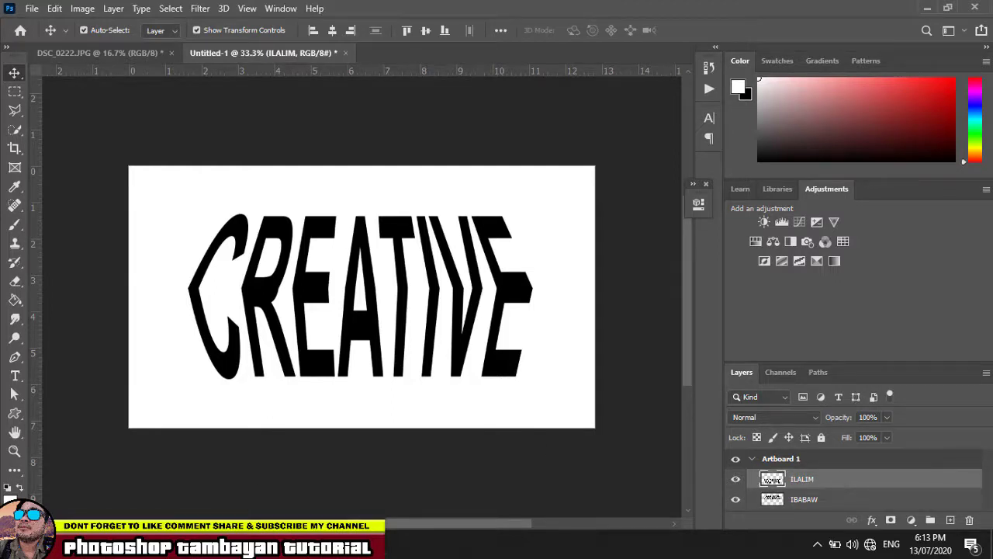
{"action": "left_click", "coordinate": [210, 547]}
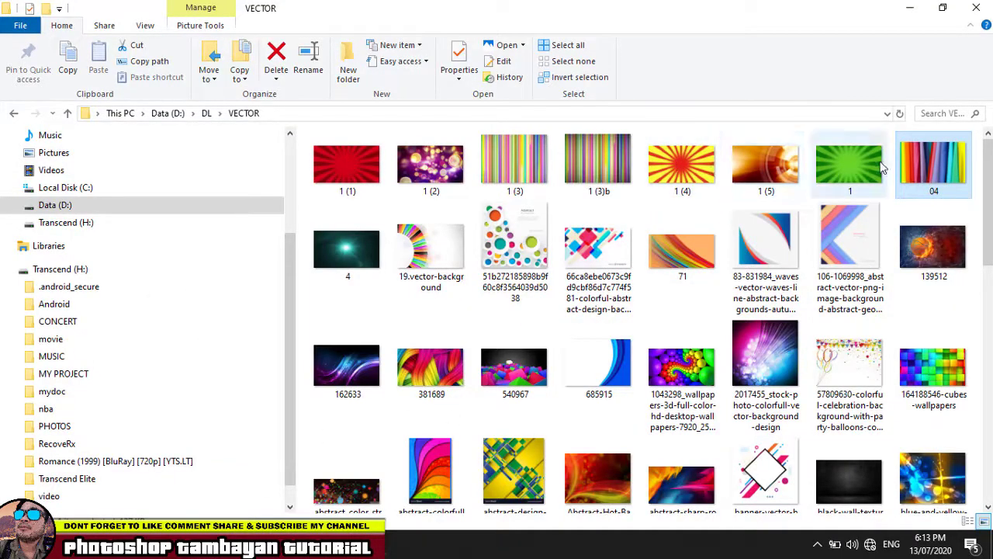
{"action": "left_click_drag", "start_coordinate": [920, 179], "coordinate": [361, 319]}
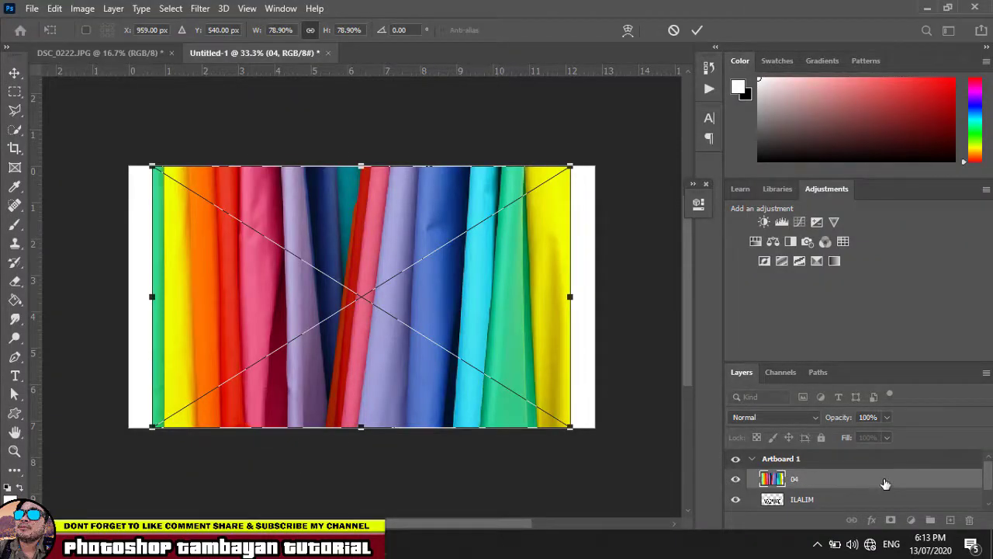
Clip image 04 to ILALIM and widen it to cover the lower letters
{"action": "key", "text": "Return"}
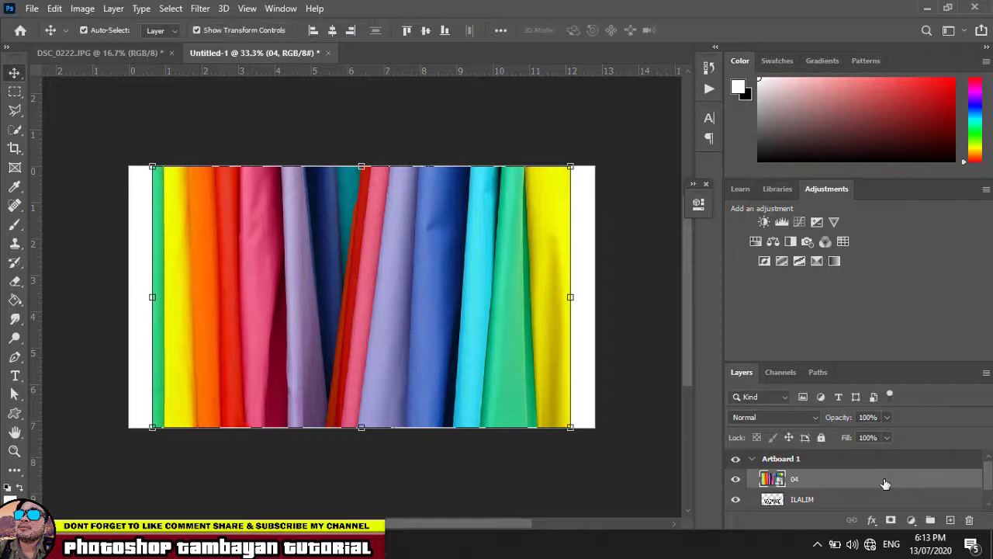
{"action": "right_click", "coordinate": [885, 483]}
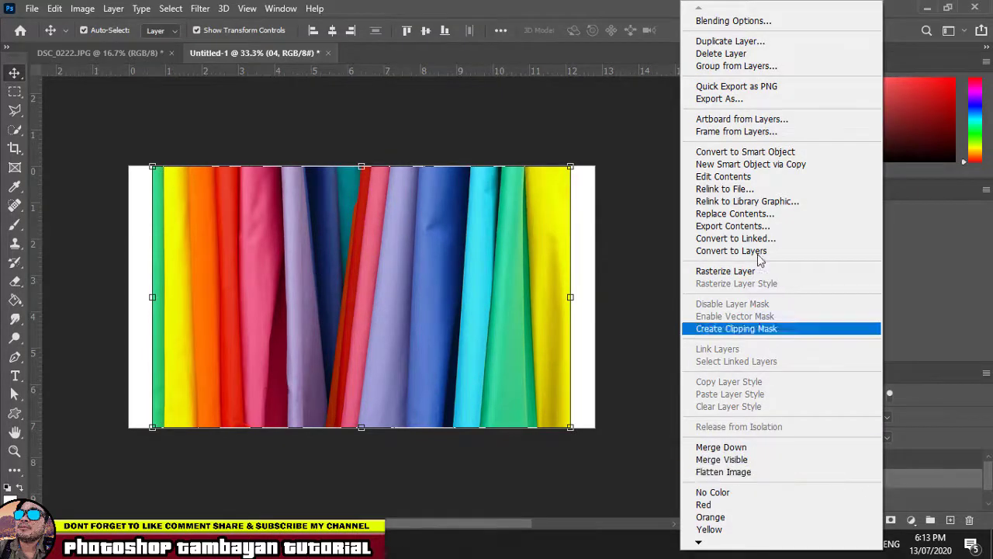
{"action": "left_click", "coordinate": [750, 329]}
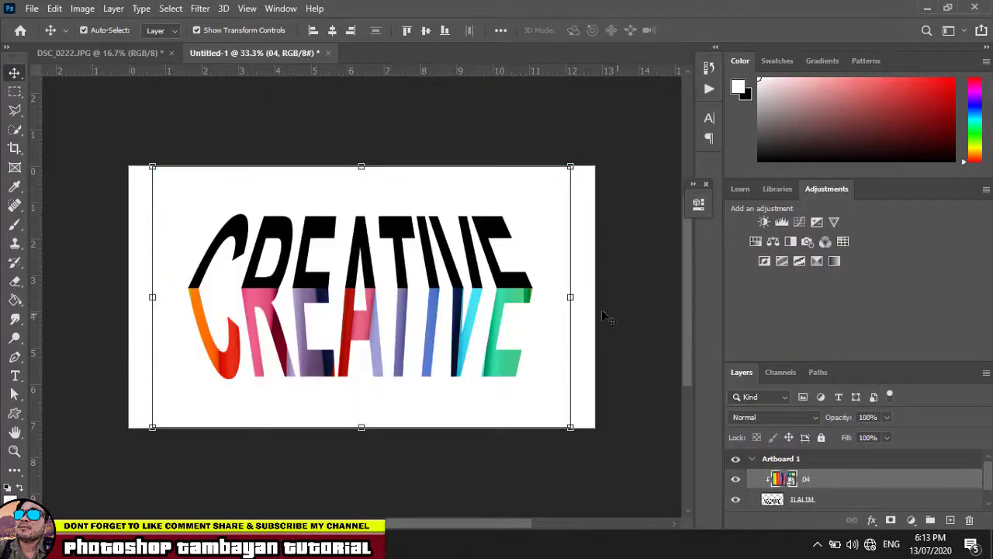
{"action": "left_click_drag", "start_coordinate": [572, 296], "coordinate": [595, 295]}
{"action": "left_click_drag", "start_coordinate": [152, 295], "coordinate": [122, 295]}
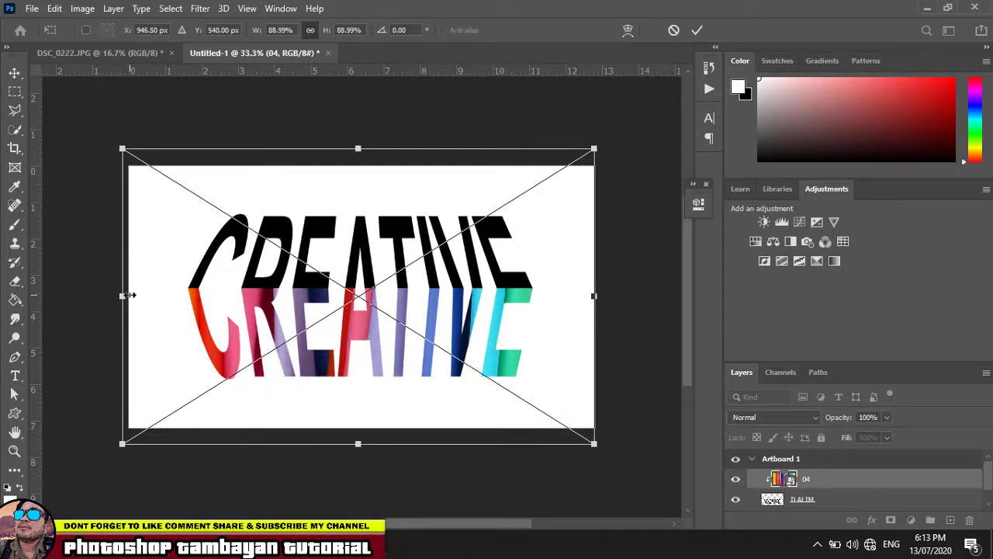
{"action": "key", "text": "Return"}
{"action": "left_click", "coordinate": [631, 241]}
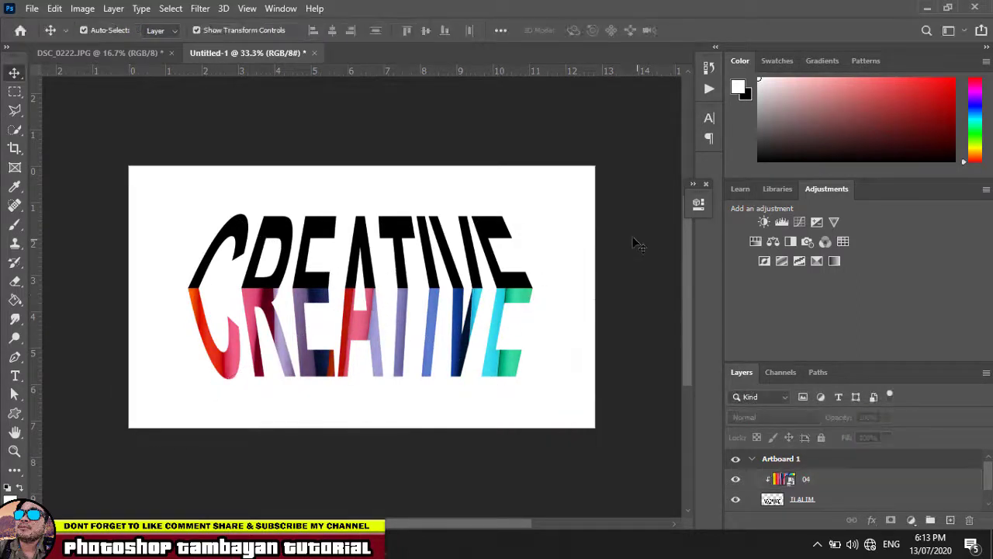
Place the sunburst image 1 (4) from the VECTOR folder above IBABAW
{"action": "left_click", "coordinate": [497, 230]}
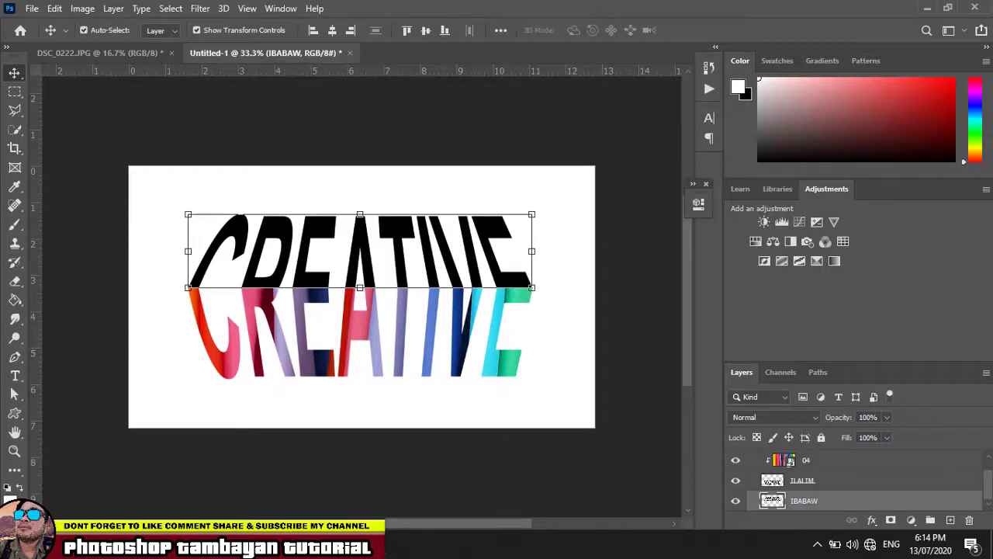
{"action": "key", "text": "alt+Tab"}
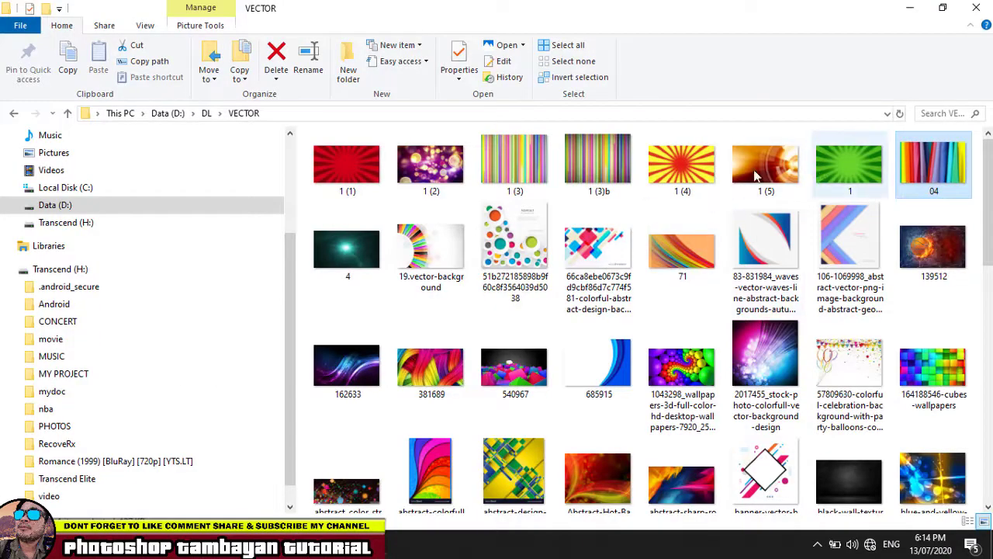
{"action": "left_click", "coordinate": [652, 195]}
{"action": "left_click_drag", "start_coordinate": [652, 195], "coordinate": [368, 250]}
Place the sunburst image '1 (4)' and clip it to the upper CREATIVE letters (IBABAW)
{"action": "key", "text": "Return"}
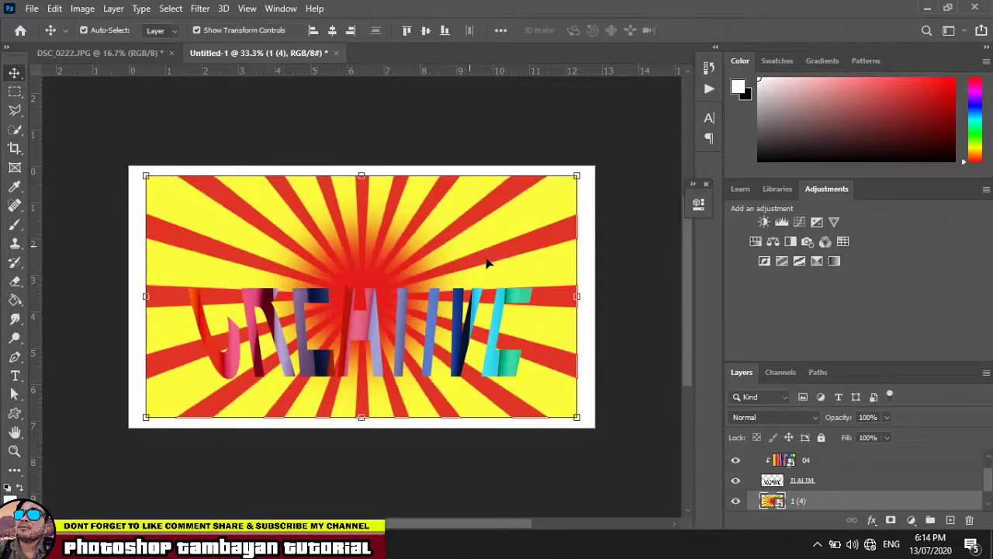
{"action": "scroll", "coordinate": [863, 488], "scroll_direction": "down", "scroll_amount": 1}
{"action": "right_click", "coordinate": [865, 481]}
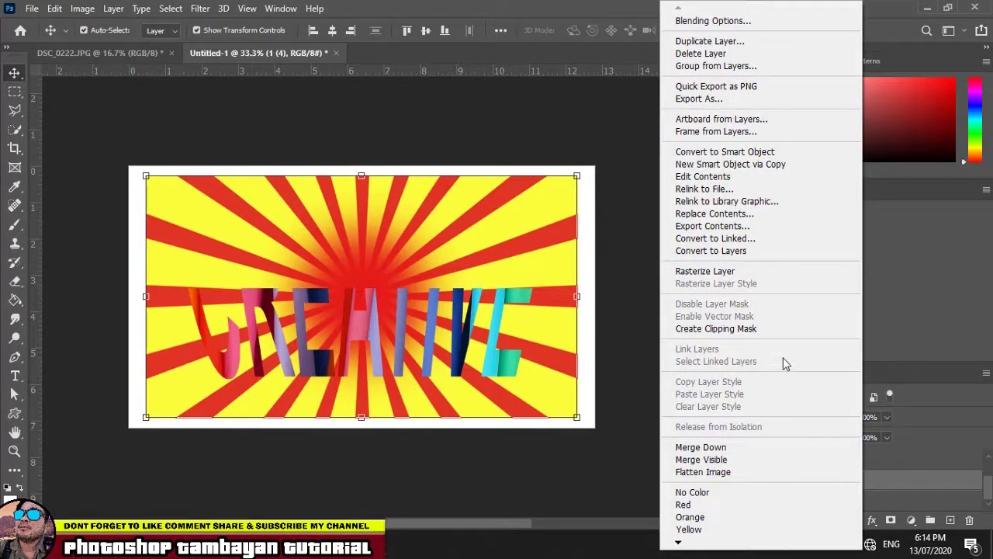
{"action": "left_click", "coordinate": [771, 330]}
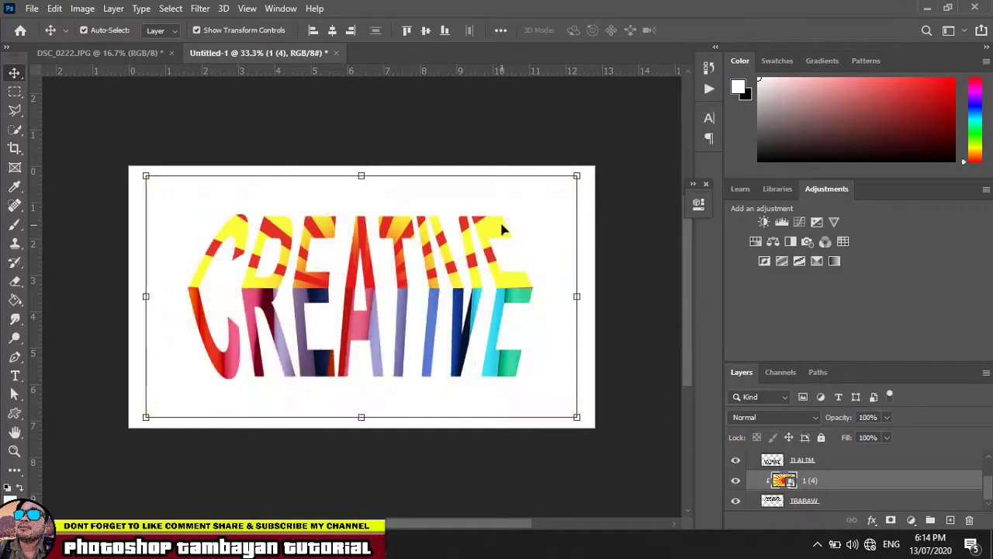
Enlarge the clipped image toward both top corners, nudge it right and down, and commit
{"action": "left_click_drag", "start_coordinate": [577, 176], "coordinate": [595, 163]}
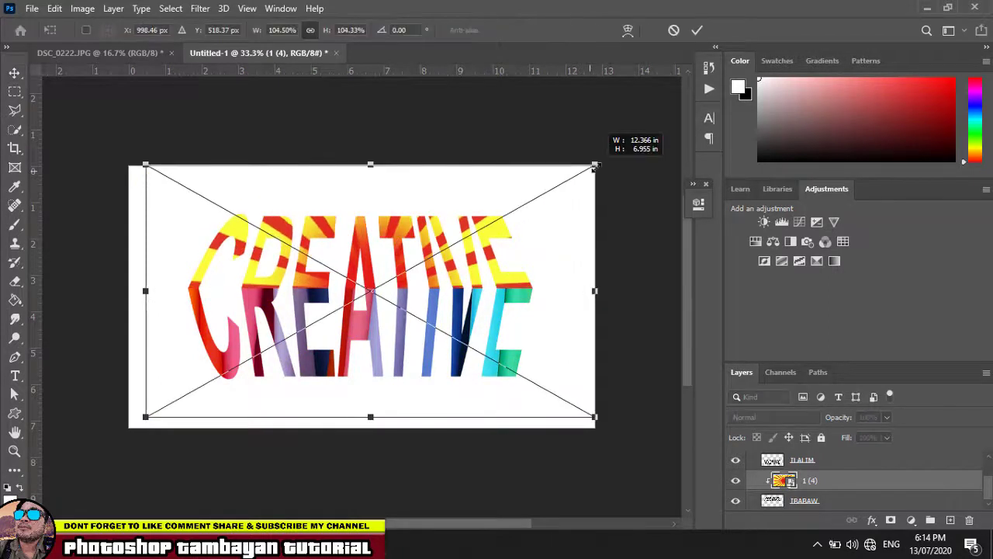
{"action": "left_click_drag", "start_coordinate": [147, 163], "coordinate": [118, 149]}
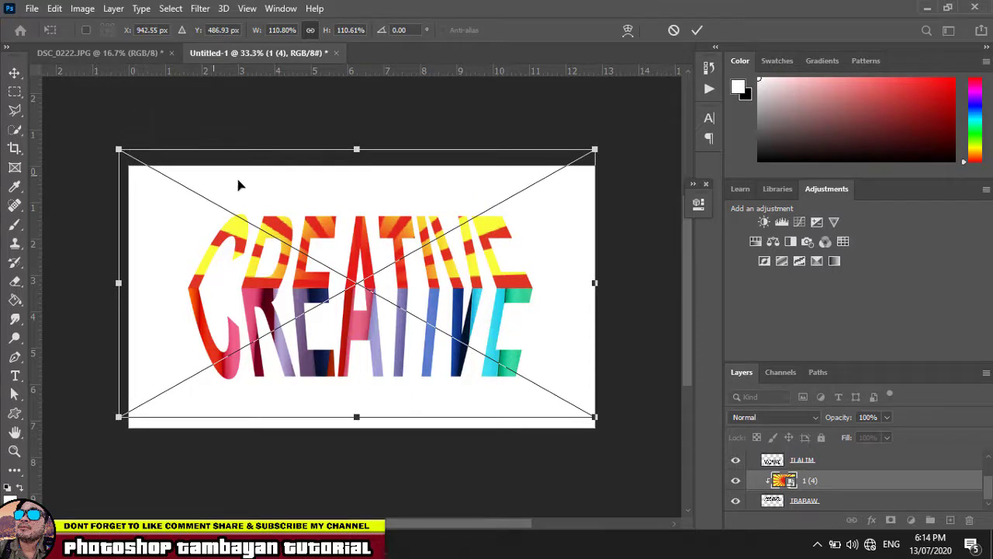
{"action": "key", "text": "Right"}
{"action": "key", "text": "Right"}
{"action": "key", "text": "Right"}
{"action": "key", "text": "Right"}
{"action": "key", "text": "Right"}
{"action": "key", "text": "Right"}
{"action": "key", "text": "Right"}
{"action": "key", "text": "Right"}
{"action": "key", "text": "Right"}
{"action": "key", "text": "Right"}
{"action": "key", "text": "Right"}
{"action": "key", "text": "Right"}
{"action": "key", "text": "Right"}
{"action": "key", "text": "Right"}
{"action": "key", "text": "Right"}
{"action": "key", "text": "Down"}
{"action": "key", "text": "Down"}
{"action": "key", "text": "Down"}
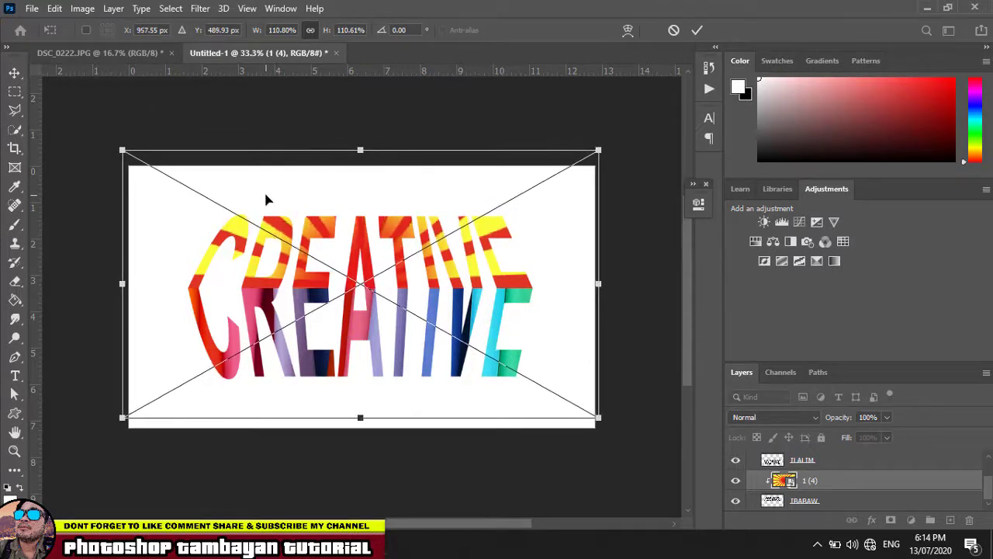
{"action": "key", "text": "Return"}
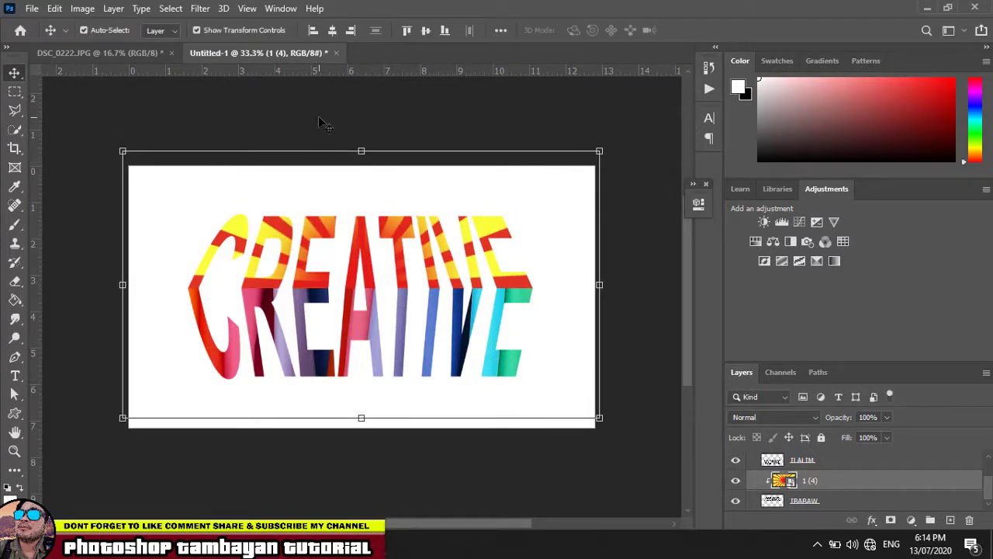
{"action": "left_click", "coordinate": [318, 118]}
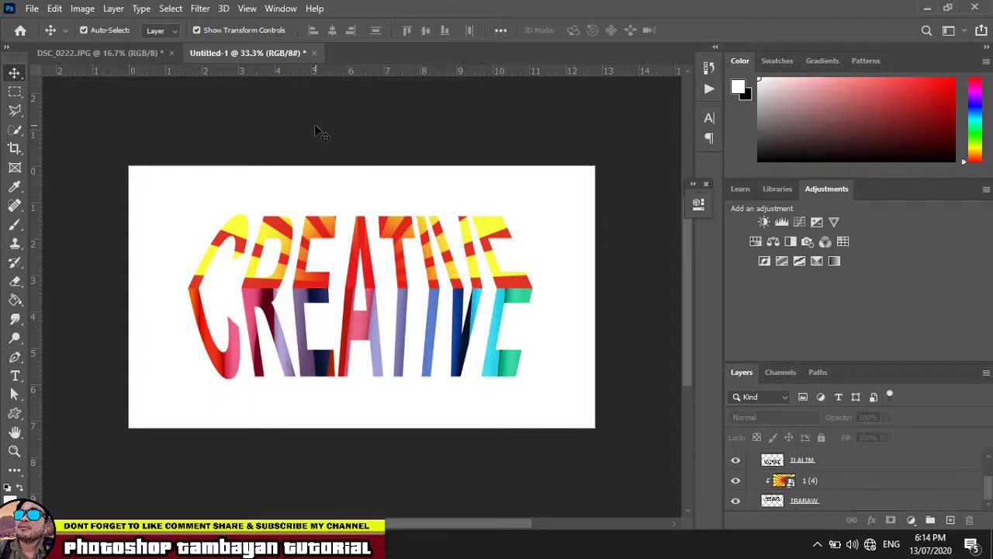
{"action": "scroll", "coordinate": [465, 279], "scroll_direction": "down", "scroll_amount": 1}
{"action": "scroll", "coordinate": [888, 476], "scroll_direction": "up", "scroll_amount": 3}
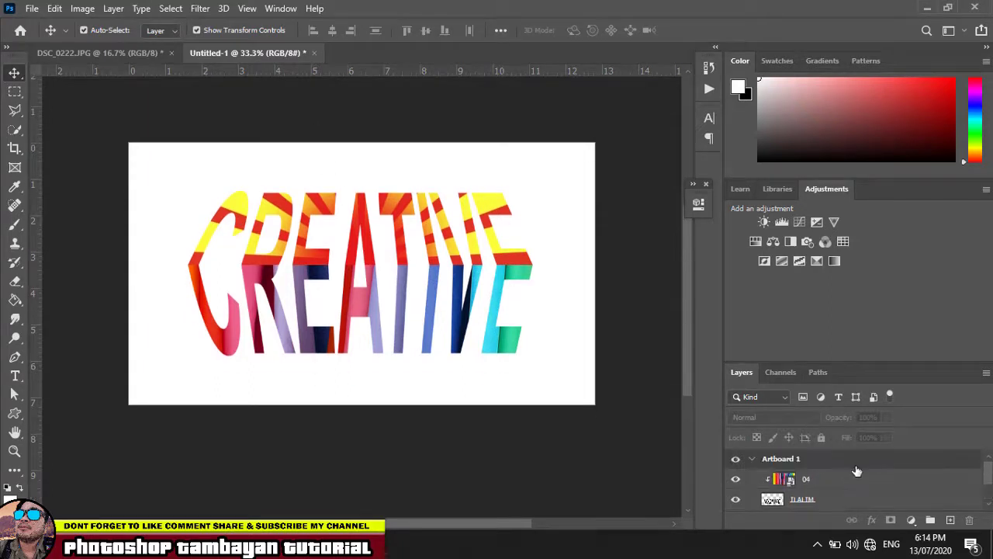
{"action": "scroll", "coordinate": [888, 476], "scroll_direction": "down", "scroll_amount": 2}
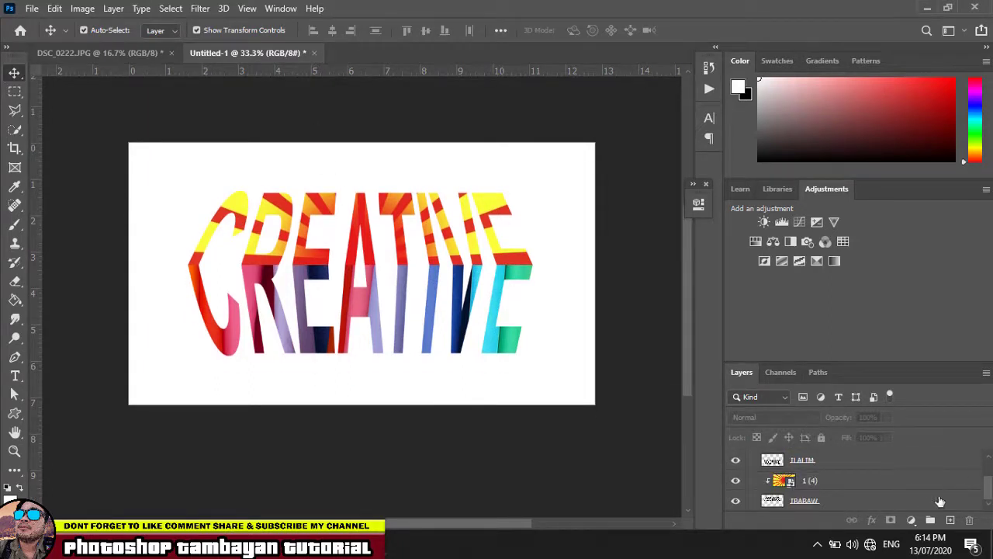
With IBABAW selected, add a new layer and a Gradient Fill layer (Linear, 90°)
{"action": "left_click", "coordinate": [892, 501]}
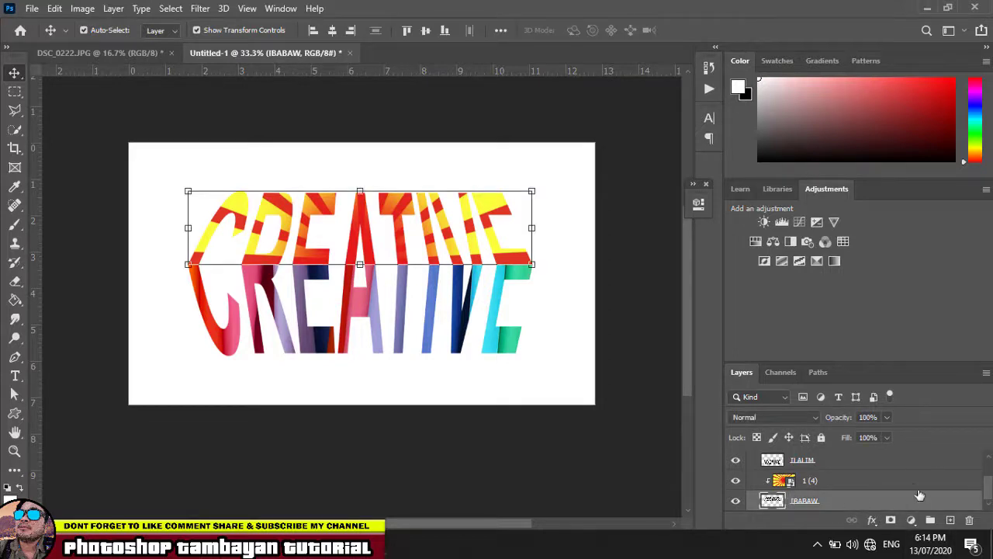
{"action": "left_click", "coordinate": [951, 522], "text": "ctrl"}
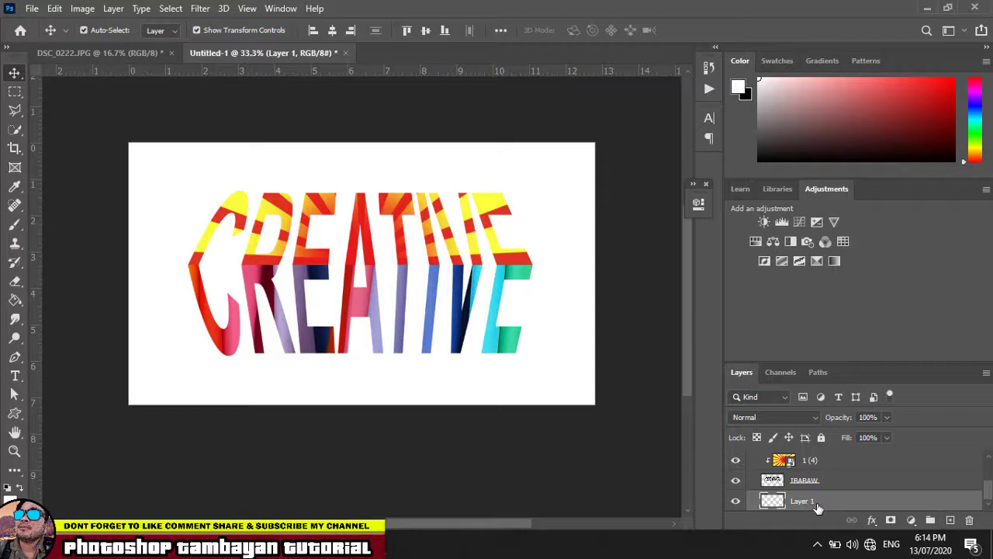
{"action": "left_click", "coordinate": [911, 520]}
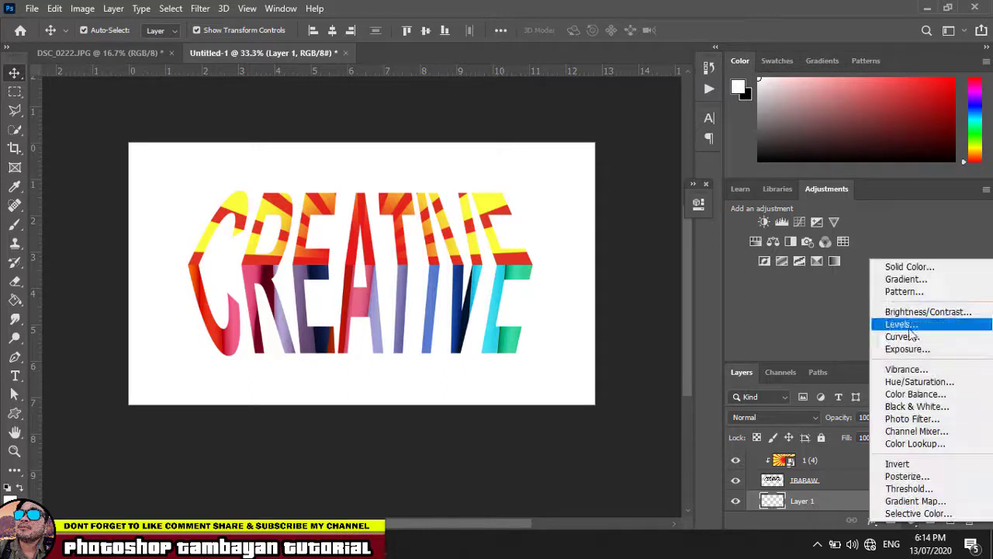
{"action": "left_click", "coordinate": [905, 279]}
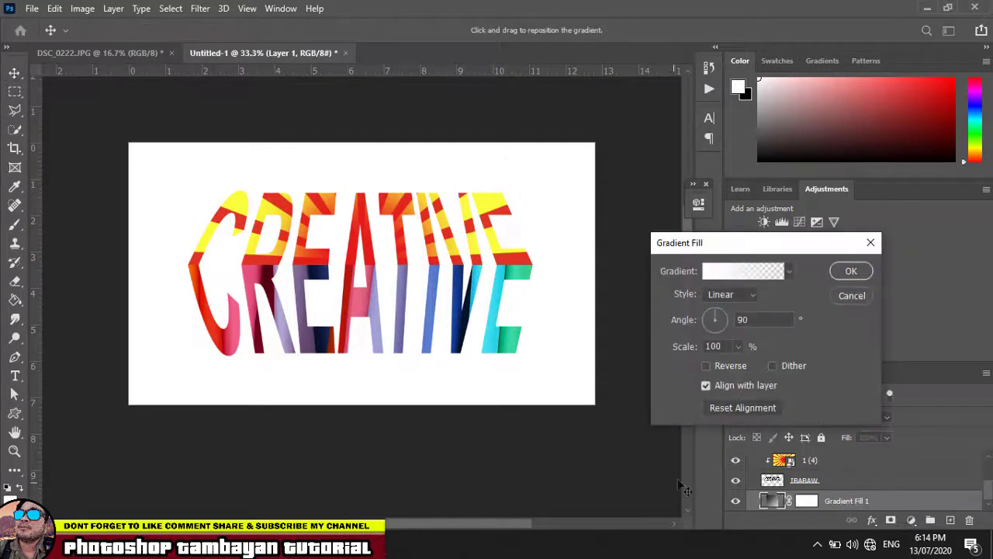
Preview several sepia gradient presets, including Sepia Antique, Sepia 4 and Sepia-Blue 2
{"action": "left_click", "coordinate": [751, 272]}
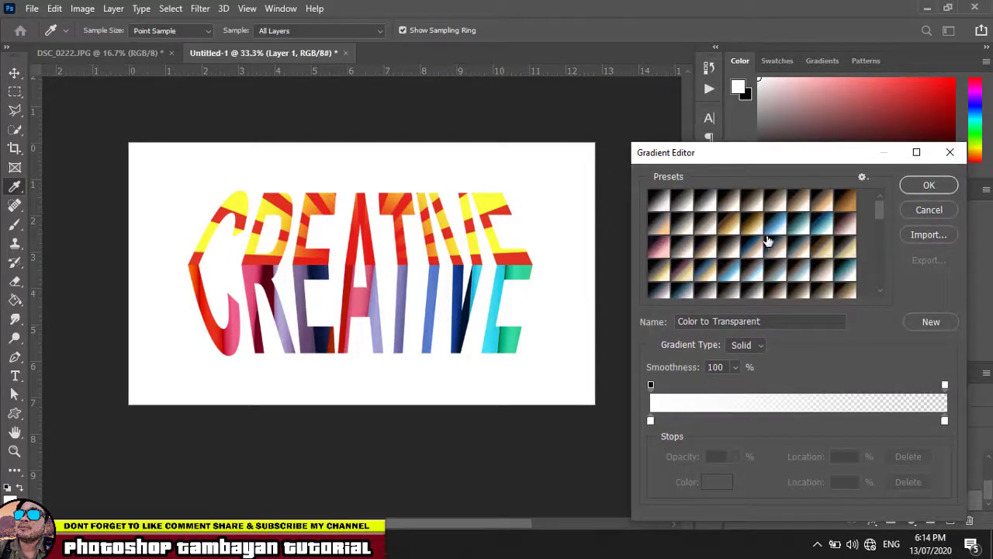
{"action": "left_click", "coordinate": [771, 231]}
{"action": "left_click", "coordinate": [848, 203]}
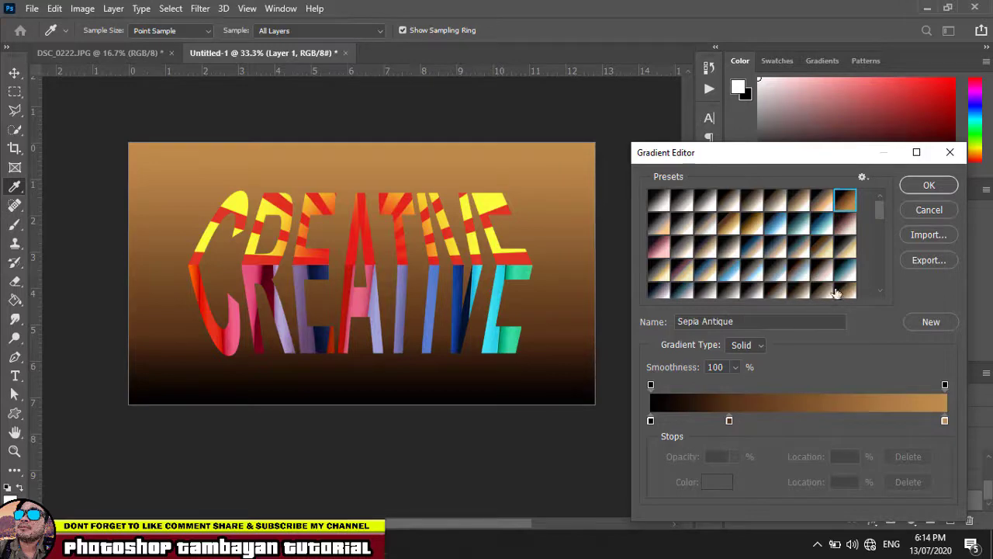
{"action": "scroll", "coordinate": [837, 261], "scroll_direction": "down", "scroll_amount": 1}
{"action": "left_click", "coordinate": [843, 283]}
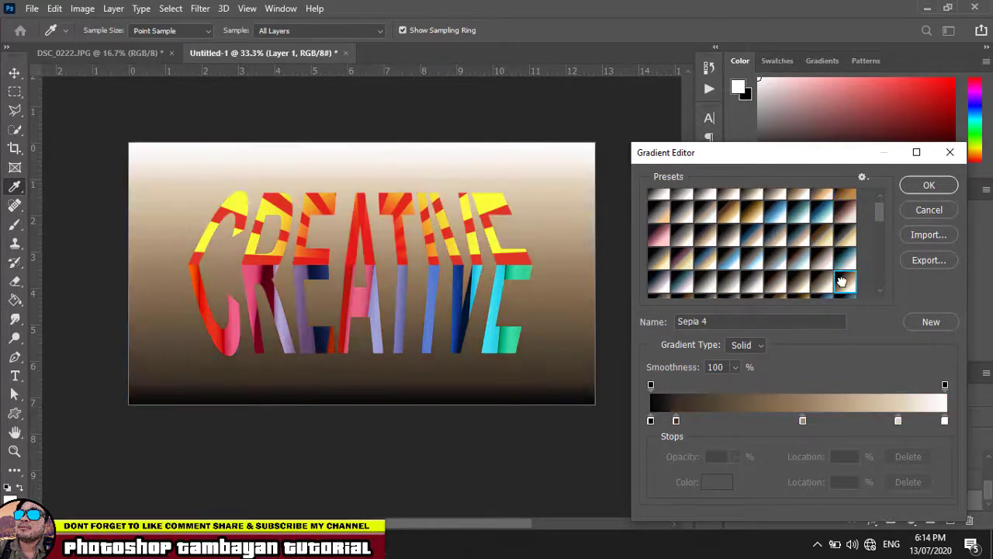
{"action": "scroll", "coordinate": [845, 288], "scroll_direction": "down", "scroll_amount": 3}
{"action": "scroll", "coordinate": [845, 288], "scroll_direction": "down", "scroll_amount": 2}
{"action": "left_click", "coordinate": [845, 284]}
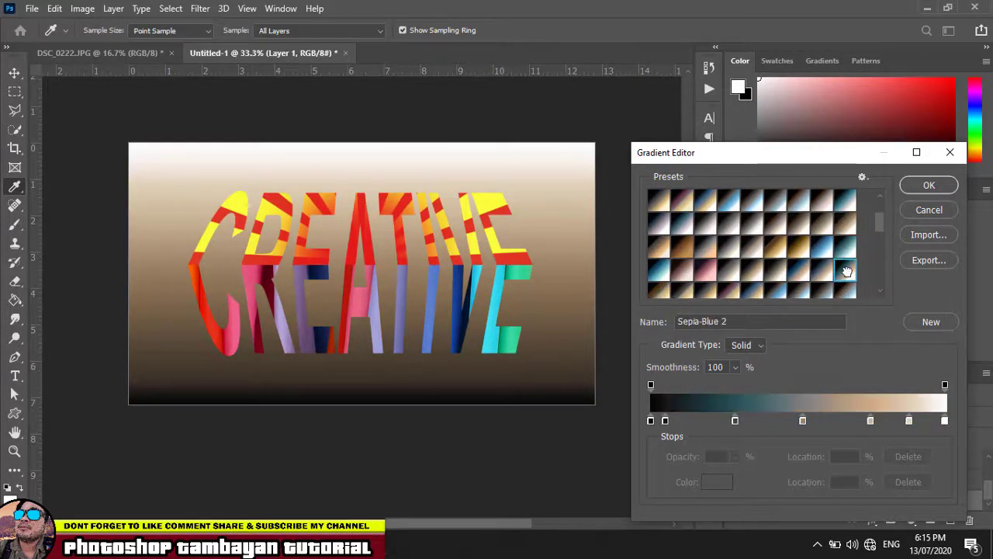
{"action": "scroll", "coordinate": [845, 282], "scroll_direction": "down", "scroll_amount": 2}
{"action": "scroll", "coordinate": [846, 281], "scroll_direction": "down", "scroll_amount": 2}
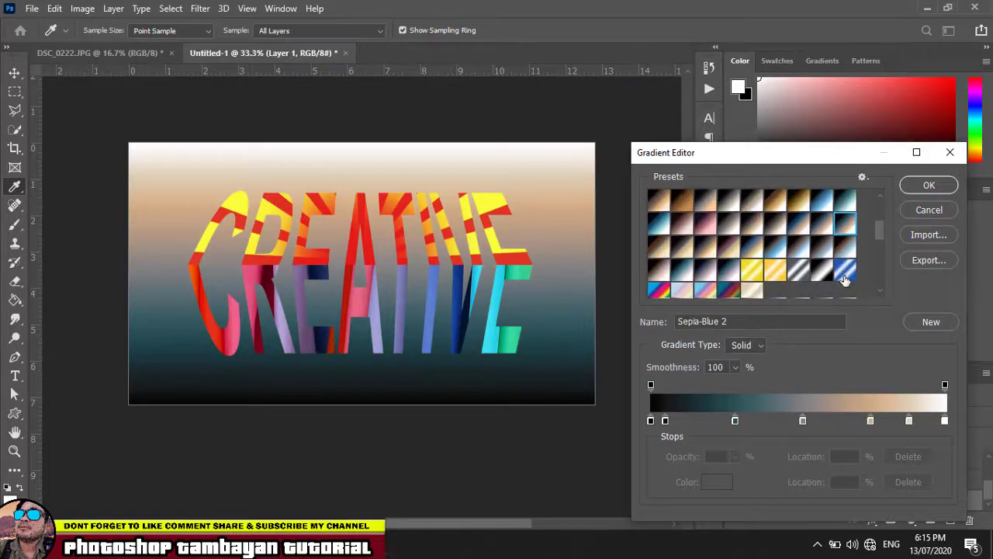
{"action": "scroll", "coordinate": [846, 281], "scroll_direction": "up", "scroll_amount": 3}
{"action": "scroll", "coordinate": [844, 281], "scroll_direction": "up", "scroll_amount": 2}
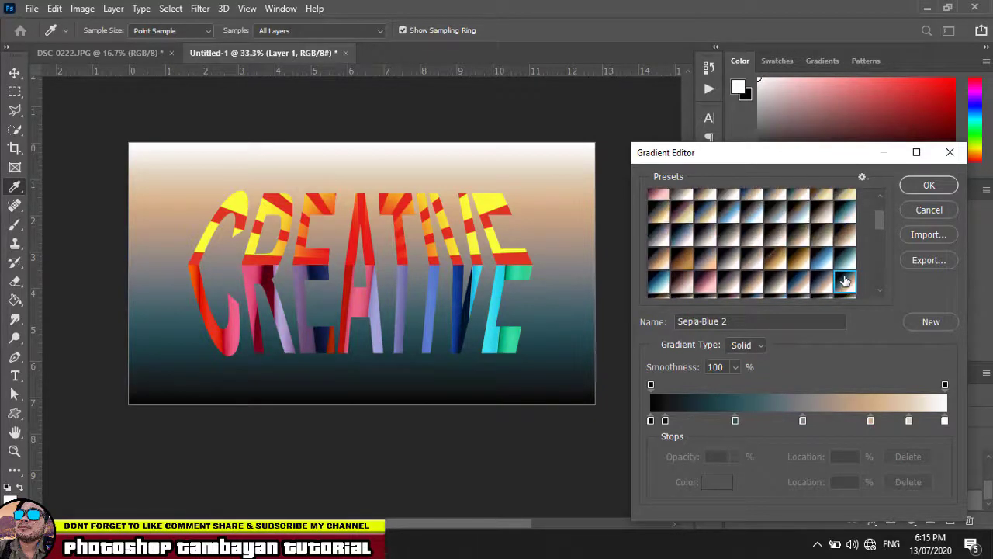
{"action": "left_click", "coordinate": [846, 230]}
{"action": "scroll", "coordinate": [844, 227], "scroll_direction": "up", "scroll_amount": 1}
{"action": "scroll", "coordinate": [844, 227], "scroll_direction": "down", "scroll_amount": 2}
Choose Gold-Selenium 1 over Copper 1 as the gradient preset and accept it
{"action": "left_click", "coordinate": [846, 220]}
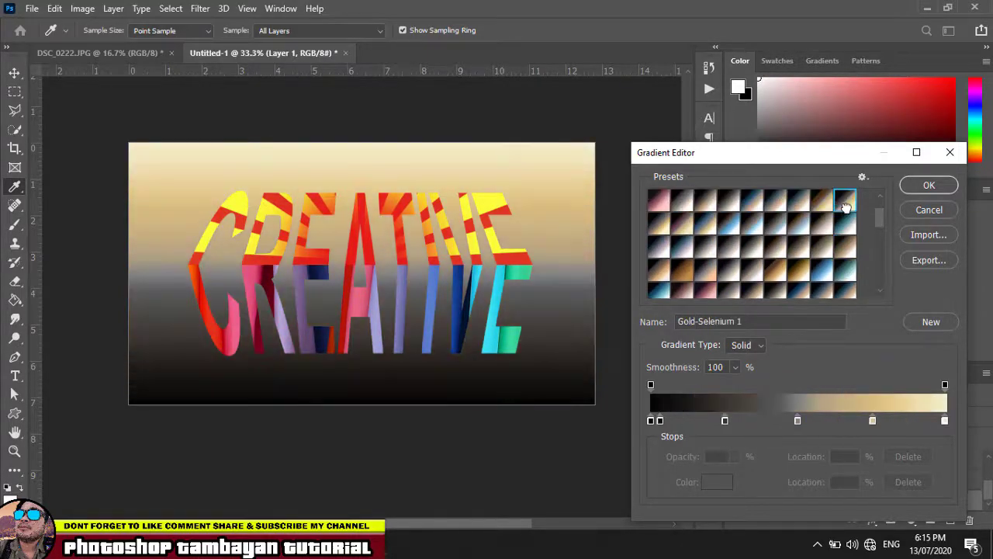
{"action": "left_click", "coordinate": [846, 207]}
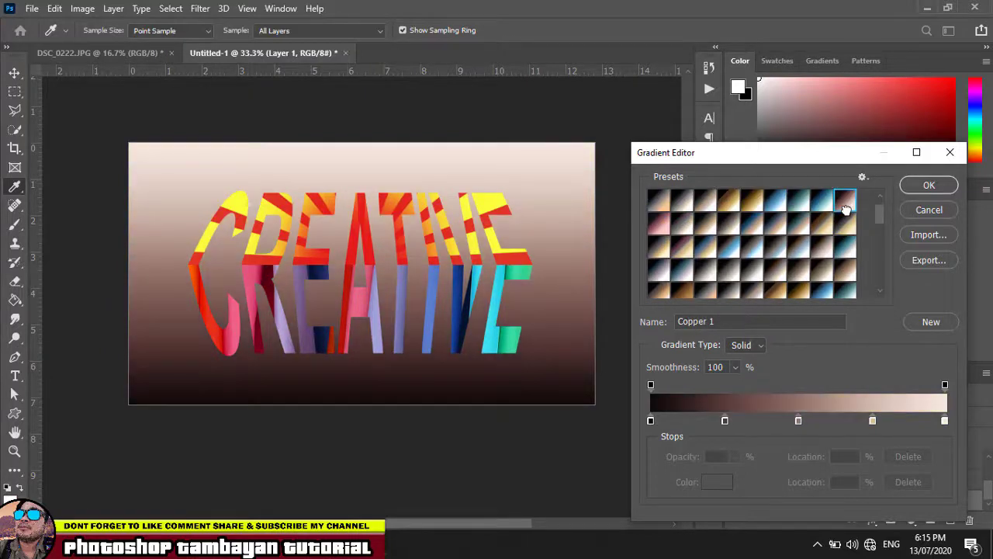
{"action": "left_click", "coordinate": [846, 224]}
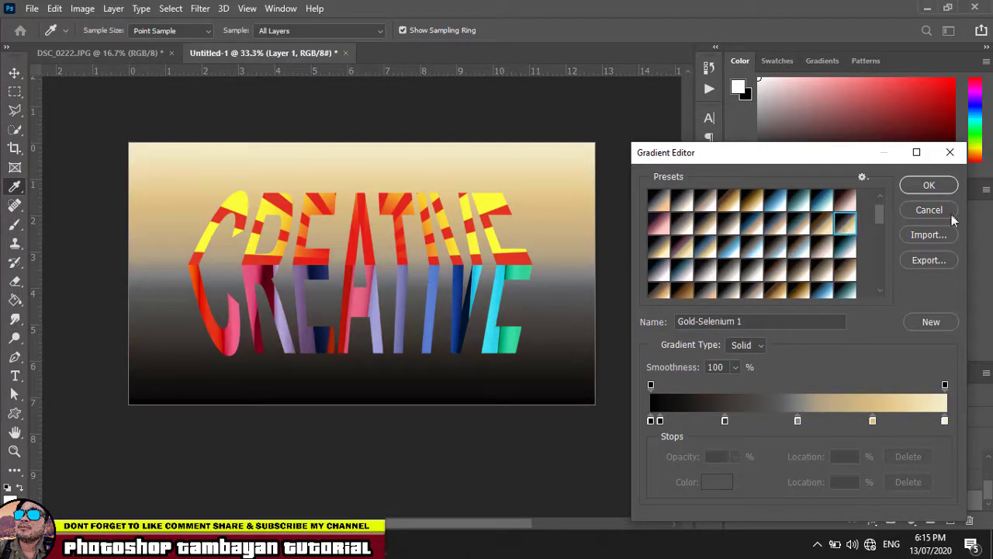
{"action": "left_click", "coordinate": [930, 186]}
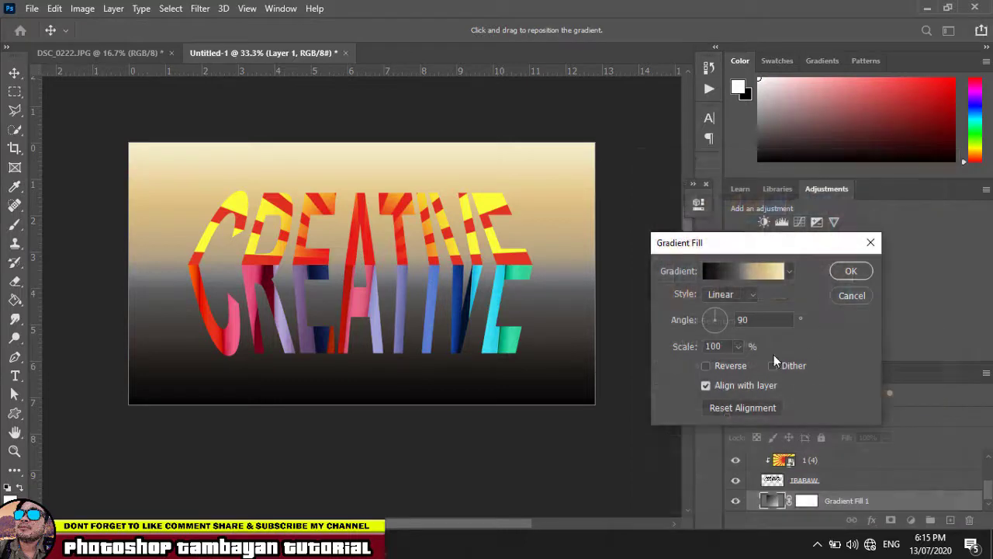
Set the gradient fill to a reversed Radial style at 264% scale and confirm
{"action": "left_click", "coordinate": [743, 296]}
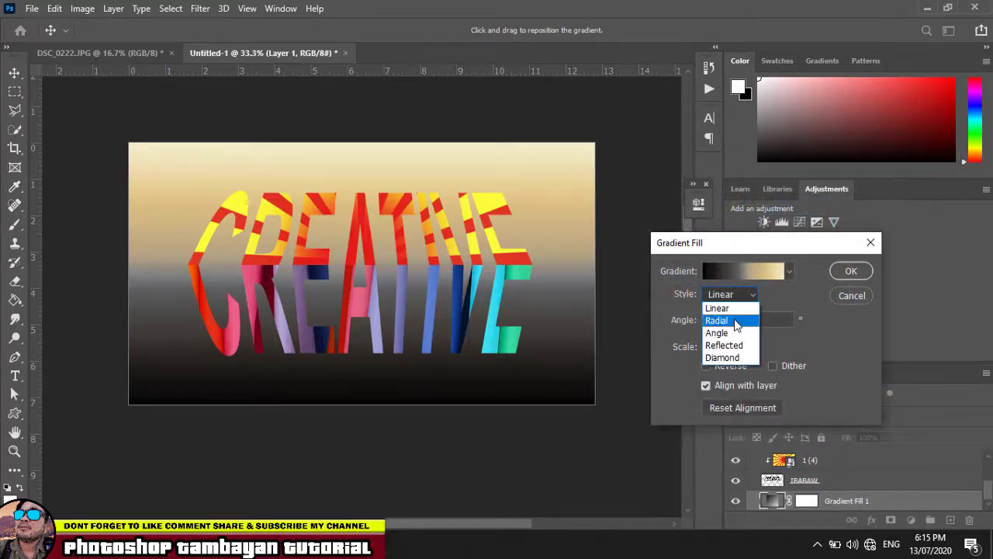
{"action": "left_click", "coordinate": [733, 320]}
{"action": "left_click", "coordinate": [724, 365]}
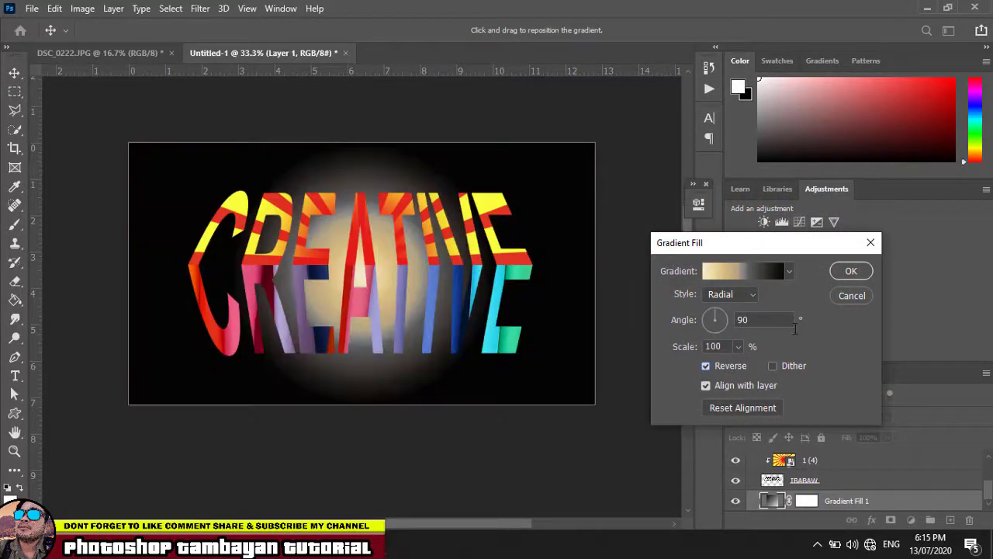
{"action": "left_click", "coordinate": [737, 347]}
{"action": "left_click_drag", "start_coordinate": [749, 366], "coordinate": [764, 364]}
{"action": "left_click", "coordinate": [751, 364]}
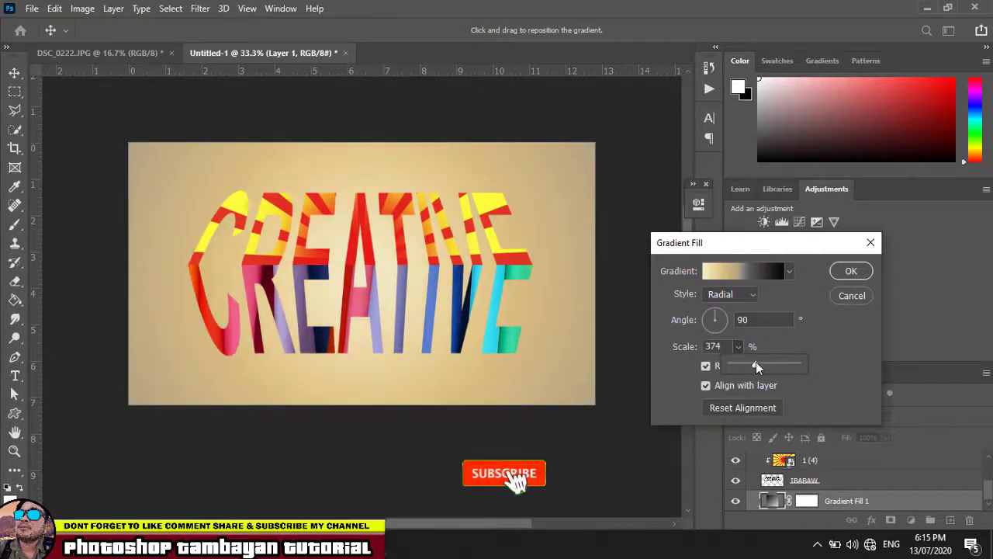
{"action": "left_click_drag", "start_coordinate": [750, 362], "coordinate": [748, 364]}
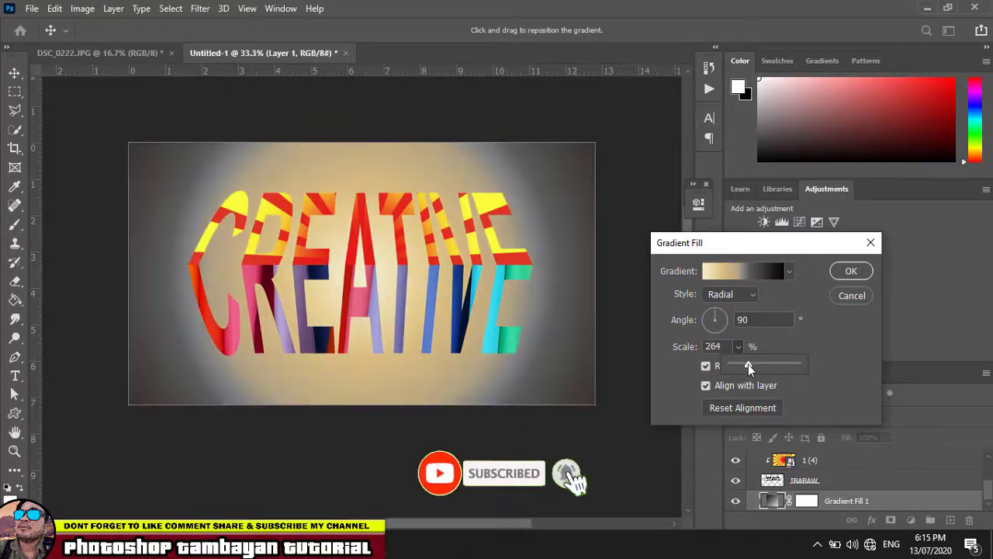
{"action": "left_click", "coordinate": [852, 271]}
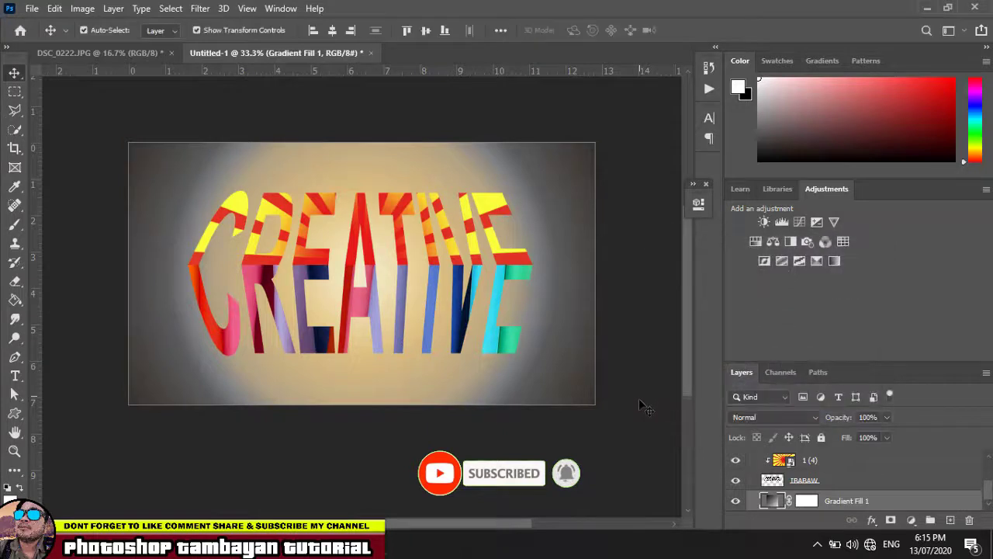
{"action": "left_click", "coordinate": [629, 447]}
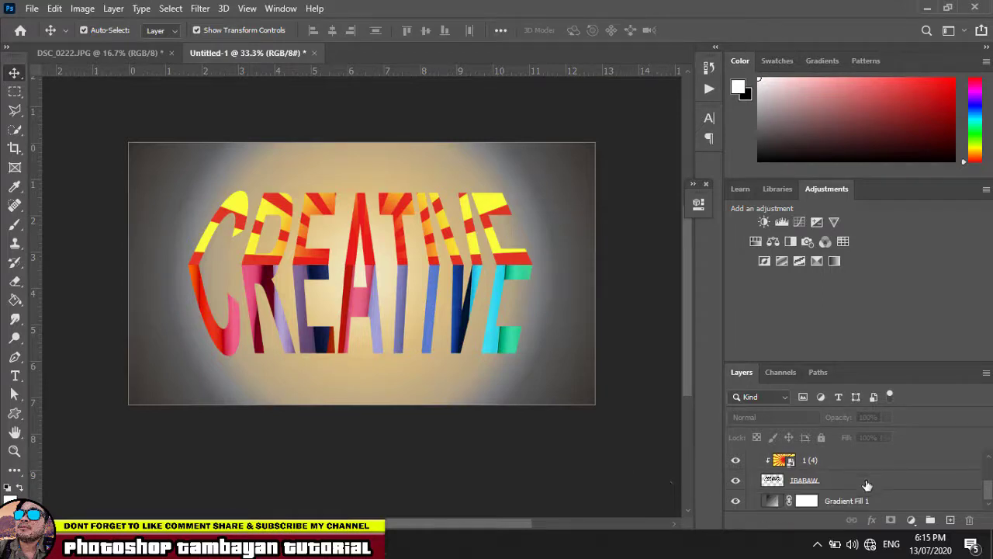
Add a new empty Layer 1 above the sunburst layer '1 (4)'
{"action": "scroll", "coordinate": [867, 485], "scroll_direction": "up", "scroll_amount": 1}
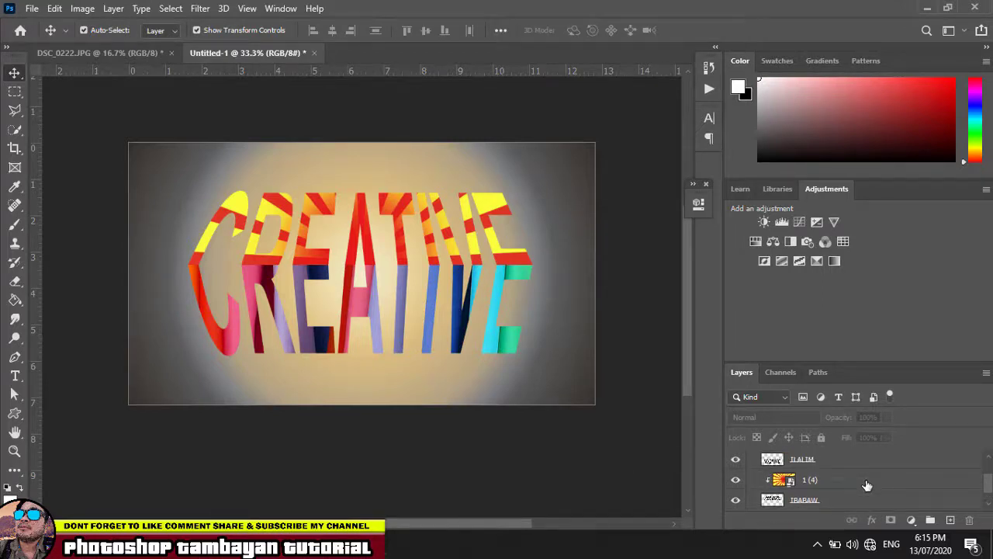
{"action": "left_click", "coordinate": [867, 483]}
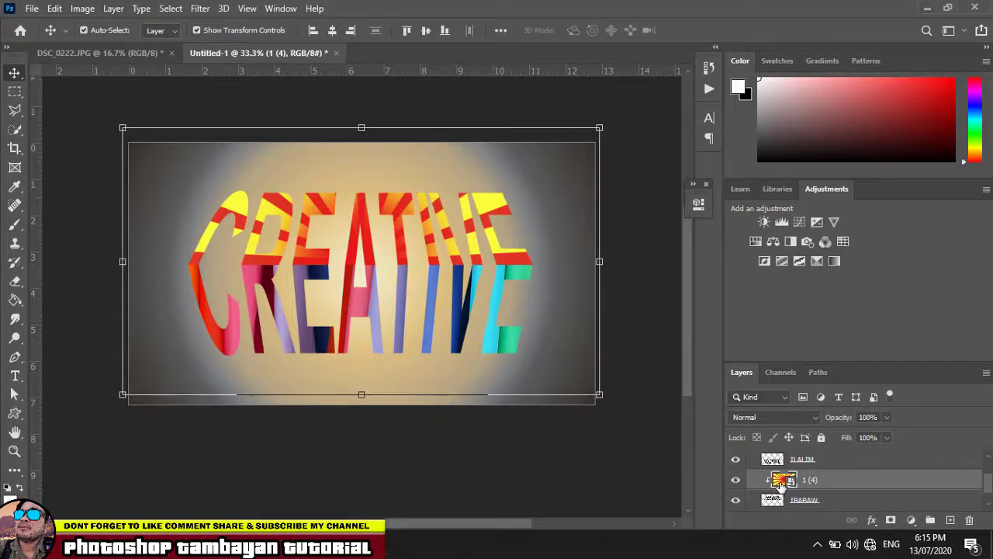
{"action": "left_click", "coordinate": [951, 520]}
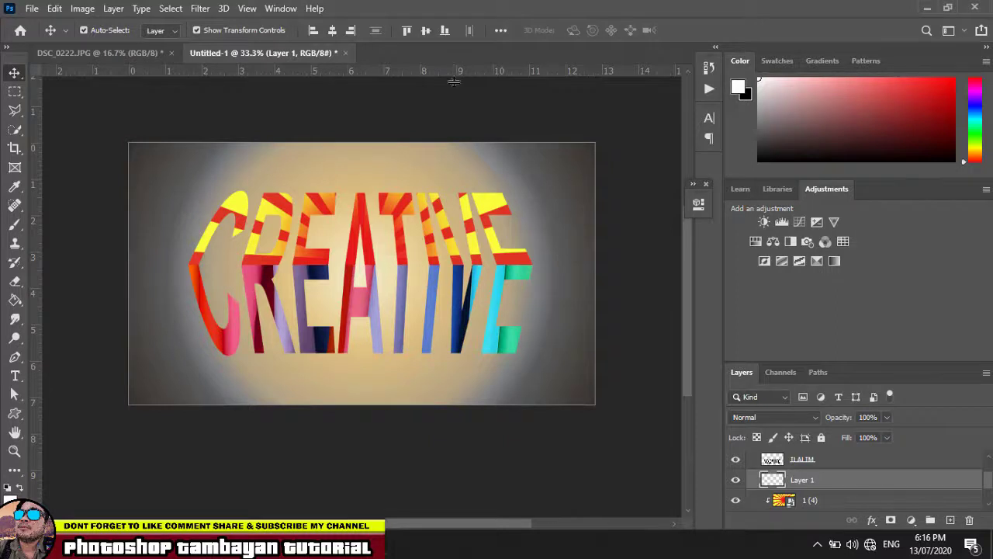
Place a horizontal guide along the CREATIVE fold and brush a white line along it
{"action": "left_click_drag", "start_coordinate": [454, 71], "coordinate": [455, 280]}
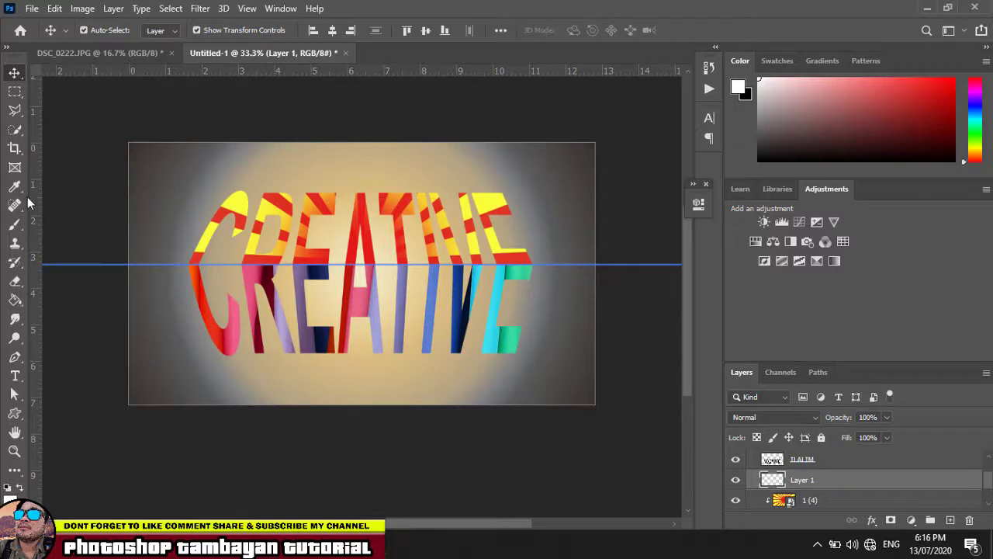
{"action": "left_click", "coordinate": [14, 224]}
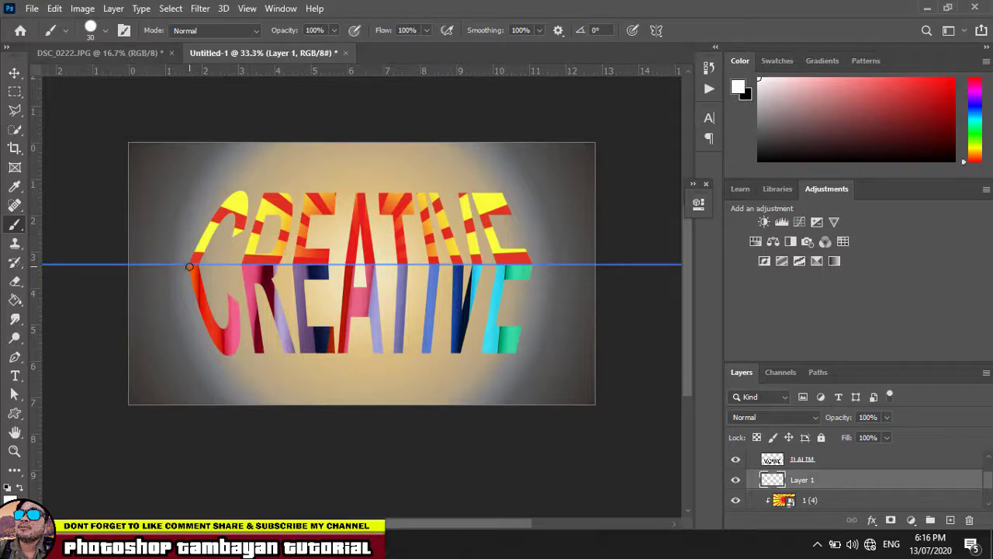
{"action": "left_click_drag", "start_coordinate": [182, 265], "coordinate": [566, 263]}
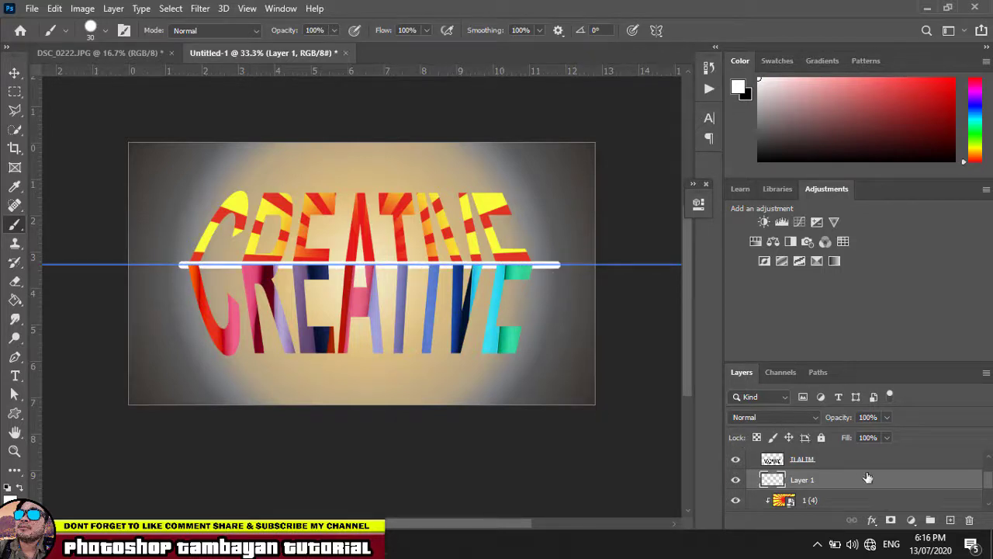
Set Layer 1 to 39% opacity and clip it to the upper letters
{"action": "left_click", "coordinate": [886, 418]}
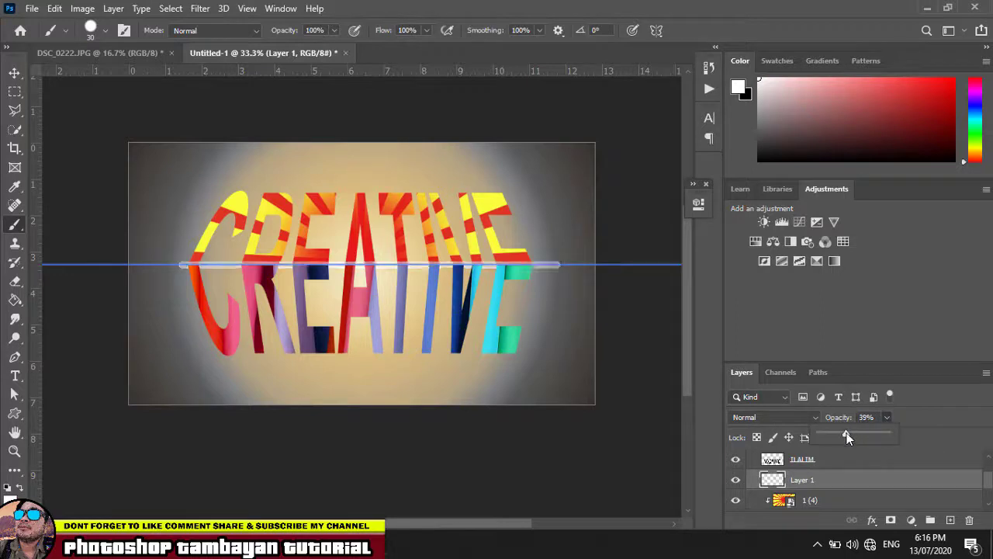
{"action": "right_click", "coordinate": [848, 480]}
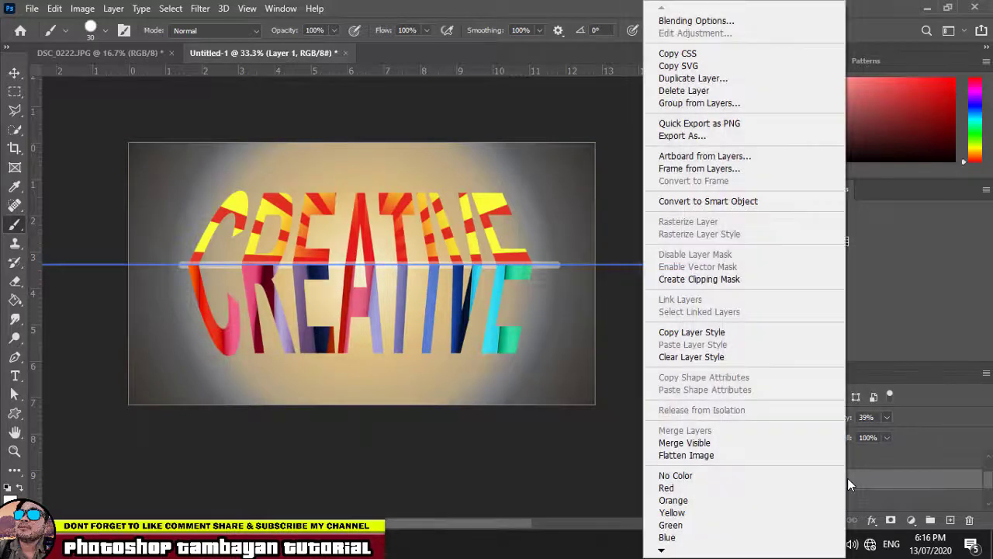
{"action": "left_click", "coordinate": [730, 280]}
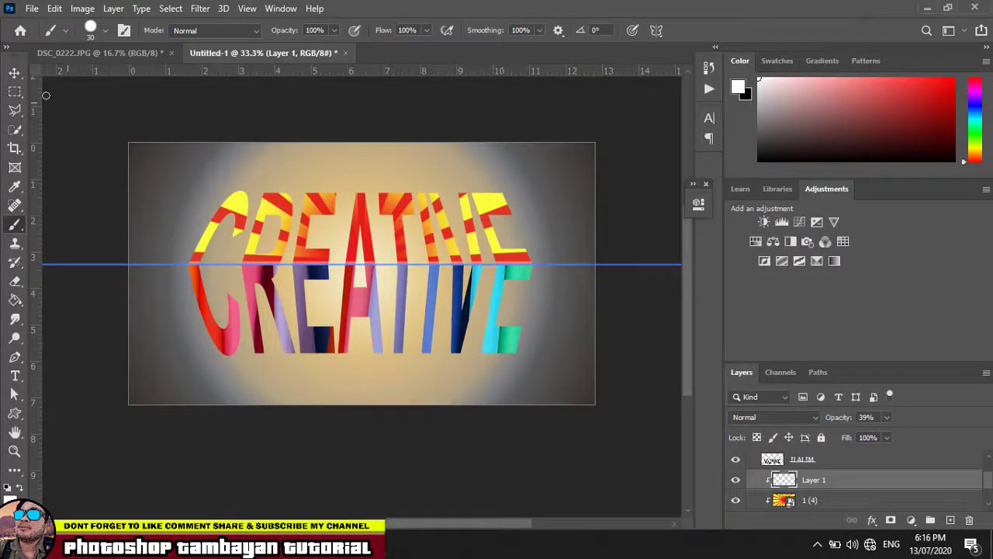
{"action": "left_click", "coordinate": [14, 72]}
{"action": "left_click", "coordinate": [111, 196]}
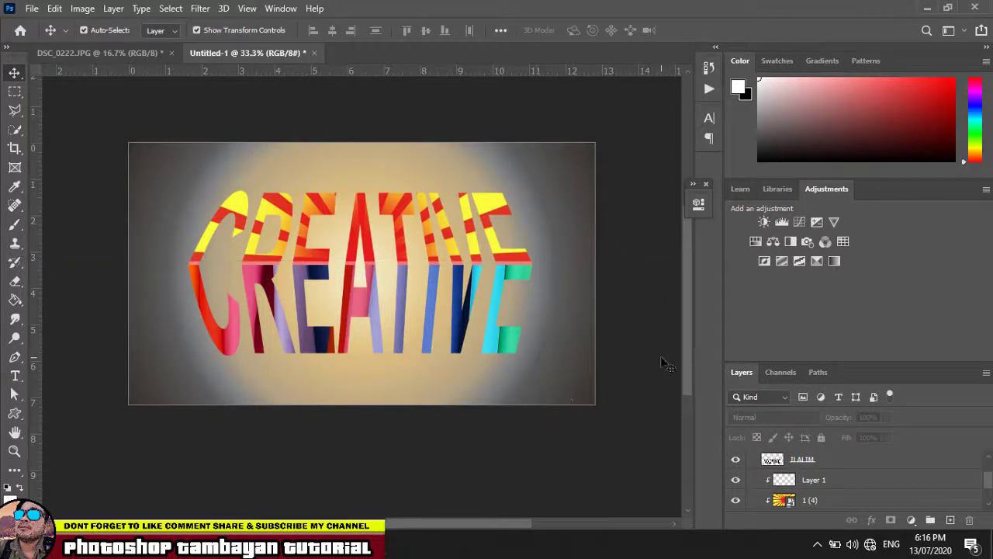
Add a new empty layer above IBABAW with black as the painting colour
{"action": "scroll", "coordinate": [853, 479], "scroll_direction": "down", "scroll_amount": 3}
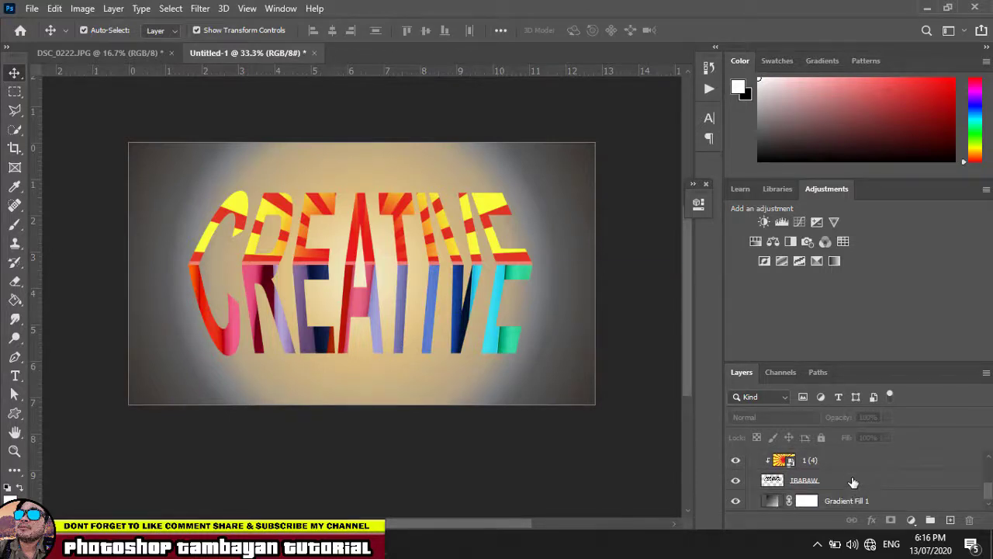
{"action": "left_click", "coordinate": [852, 482]}
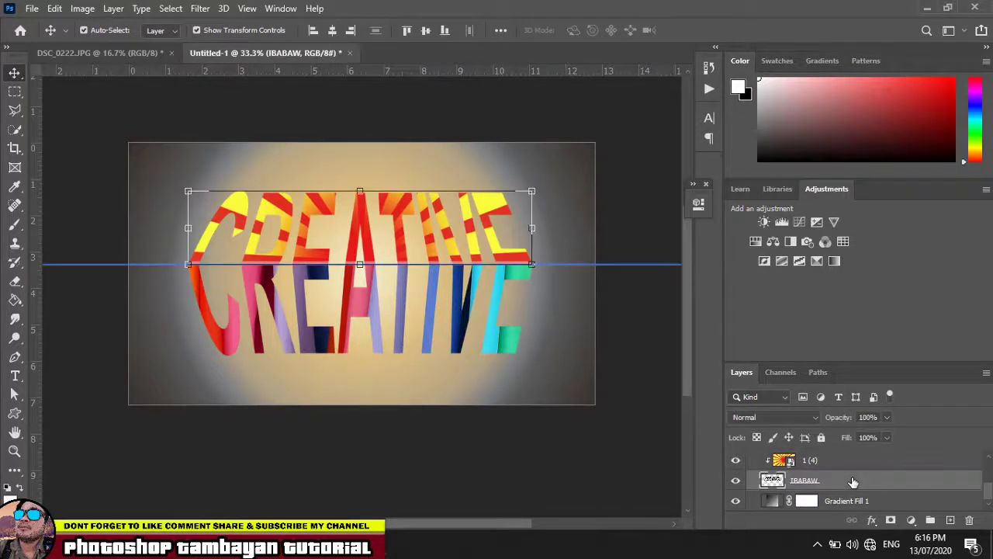
{"action": "left_click", "coordinate": [950, 520]}
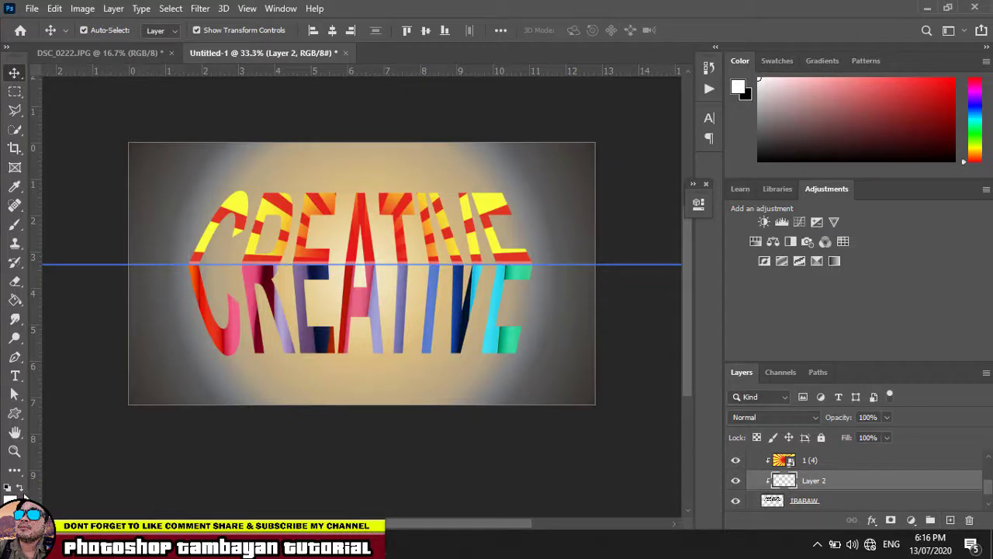
{"action": "left_click", "coordinate": [22, 488]}
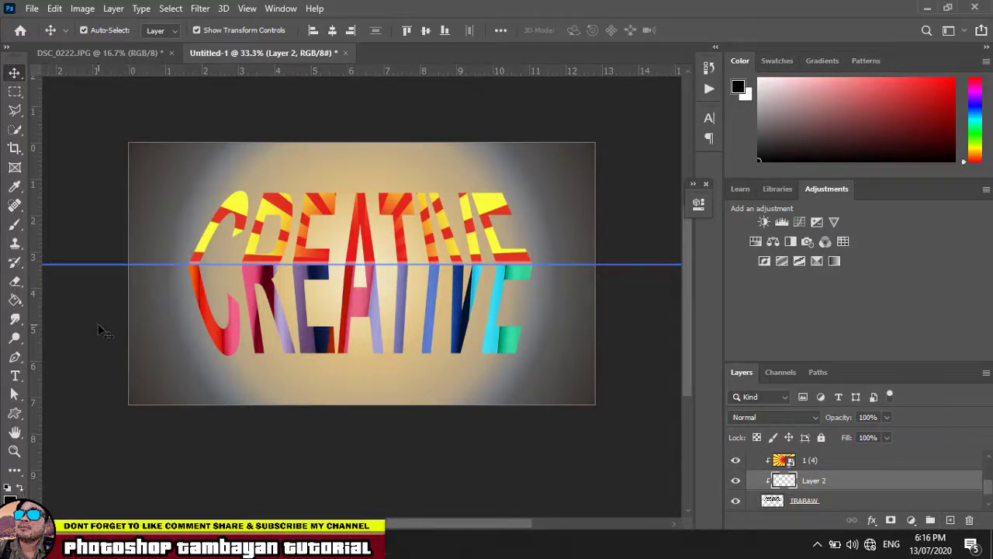
{"action": "left_click", "coordinate": [14, 226]}
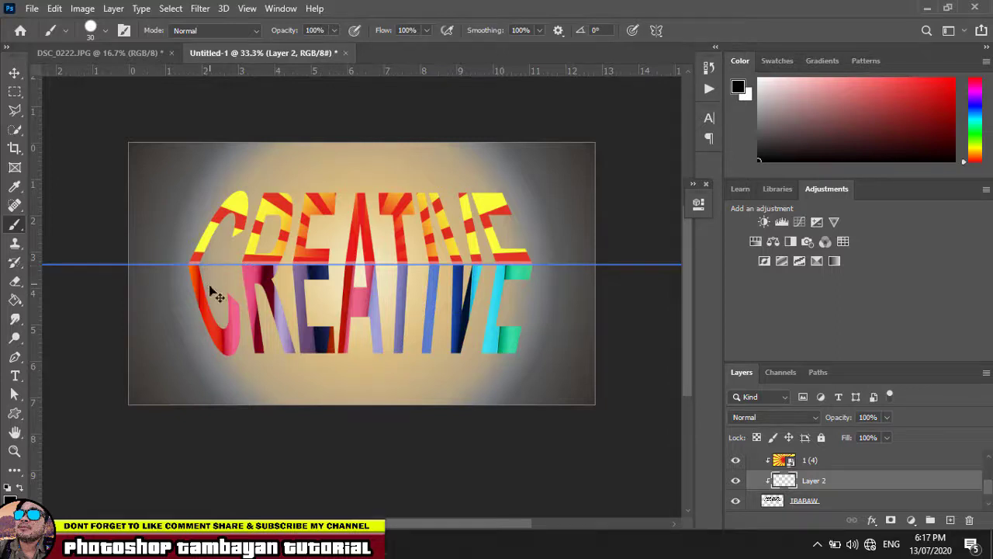
Check Layer 1's opacity, then reselect the IBABAW layer
{"action": "scroll", "coordinate": [866, 490], "scroll_direction": "up", "scroll_amount": 1}
{"action": "scroll", "coordinate": [866, 491], "scroll_direction": "up", "scroll_amount": 3}
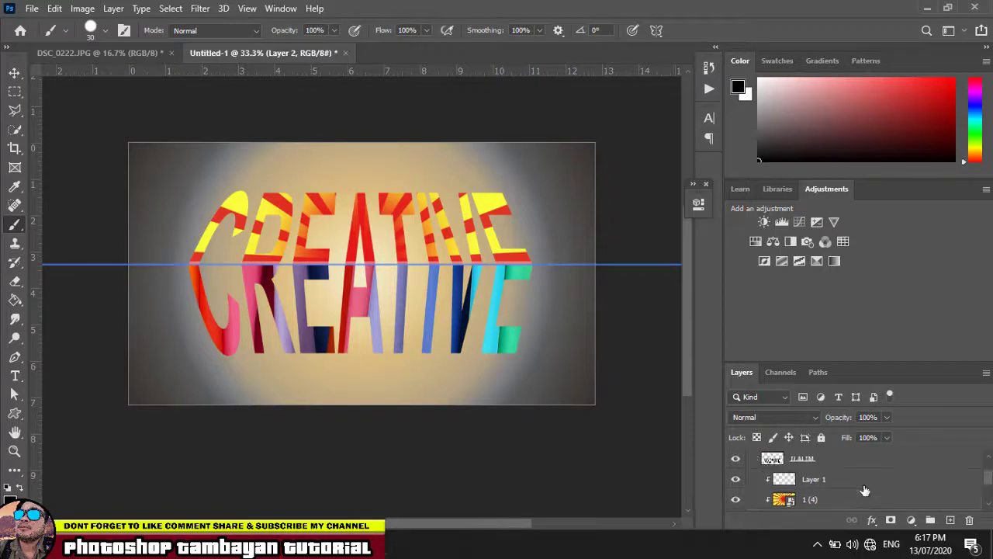
{"action": "scroll", "coordinate": [865, 490], "scroll_direction": "down", "scroll_amount": 1}
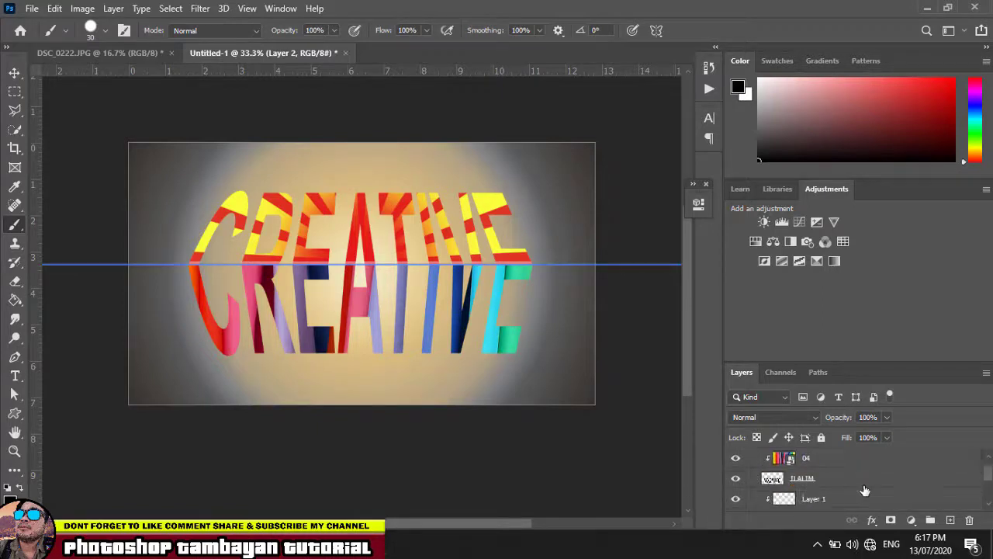
{"action": "scroll", "coordinate": [866, 490], "scroll_direction": "down", "scroll_amount": 2}
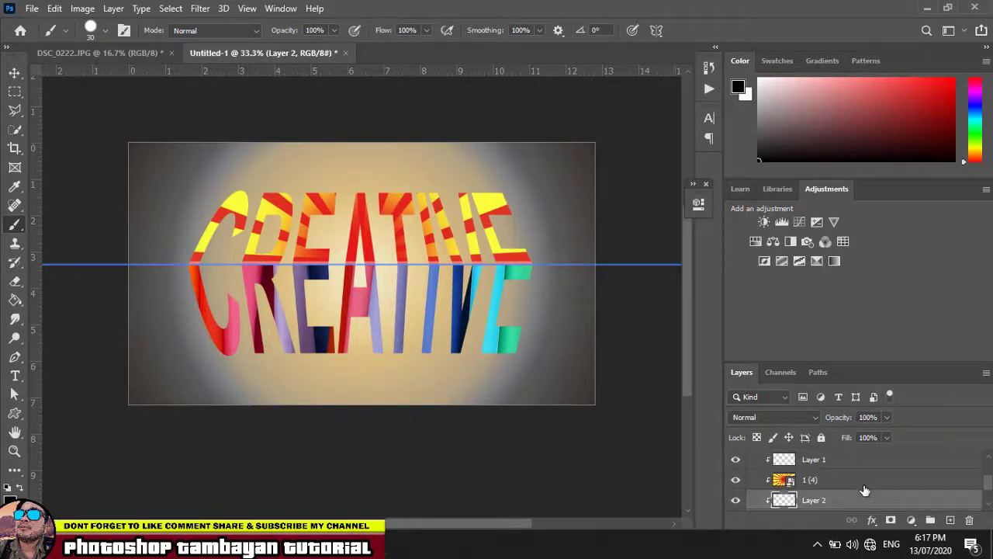
{"action": "scroll", "coordinate": [865, 491], "scroll_direction": "up", "scroll_amount": 1}
{"action": "left_click", "coordinate": [870, 487]}
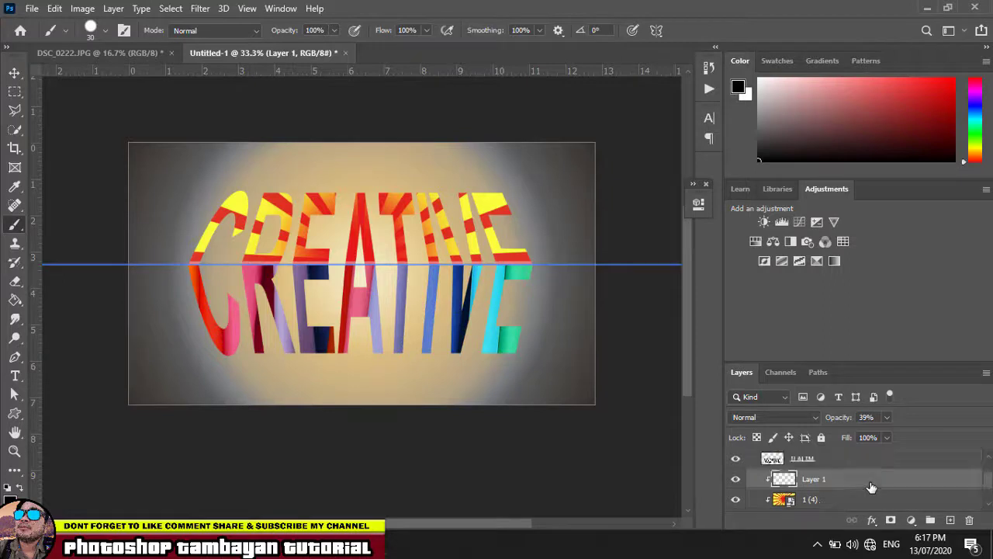
{"action": "scroll", "coordinate": [871, 487], "scroll_direction": "down", "scroll_amount": 2}
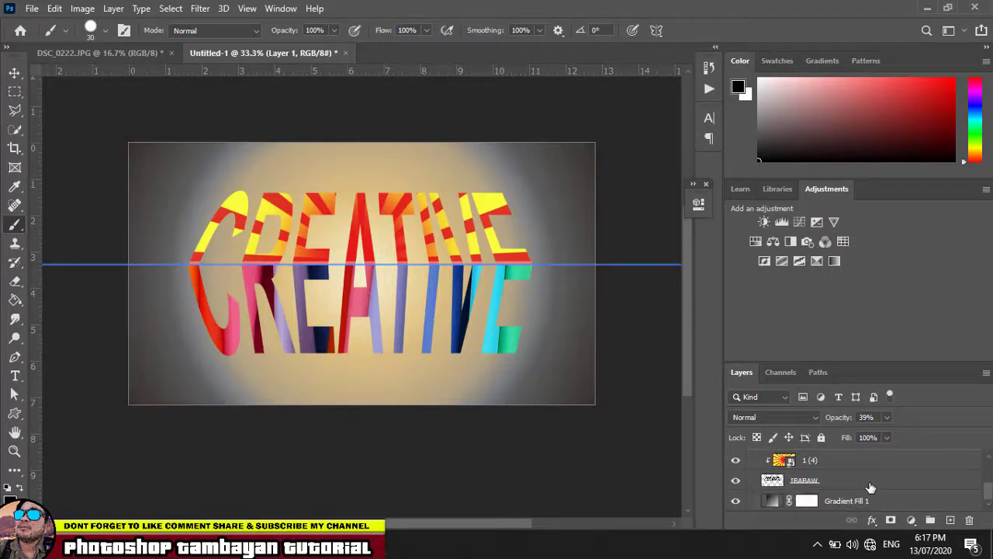
{"action": "left_click", "coordinate": [864, 487]}
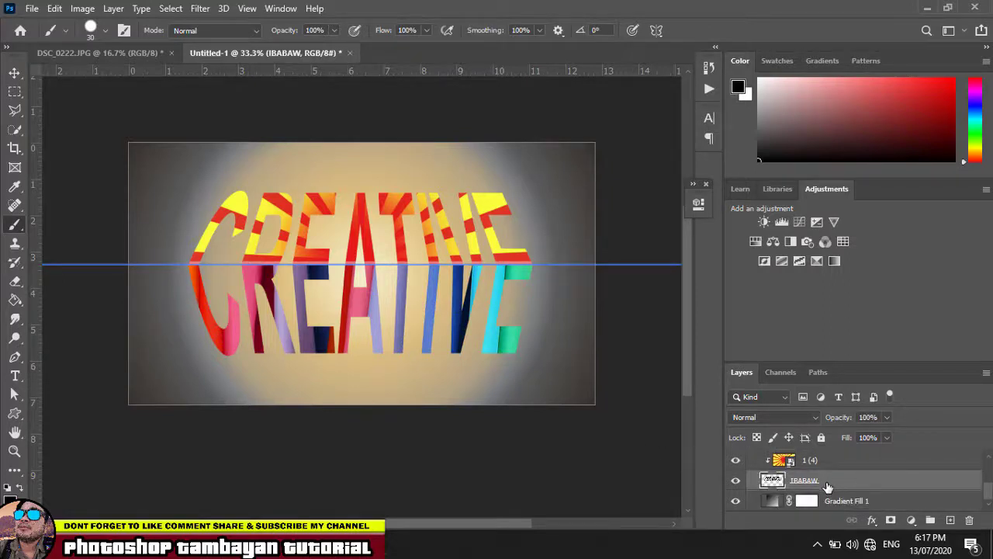
Pick the 04 layer from the canvas and add a new empty Layer 2 above it
{"action": "key", "text": "v"}
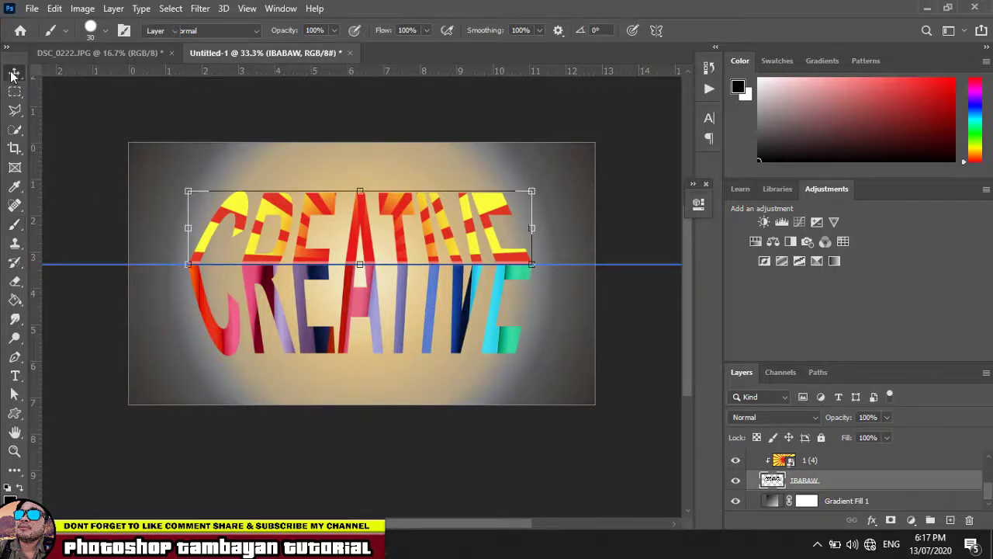
{"action": "left_click", "coordinate": [221, 339]}
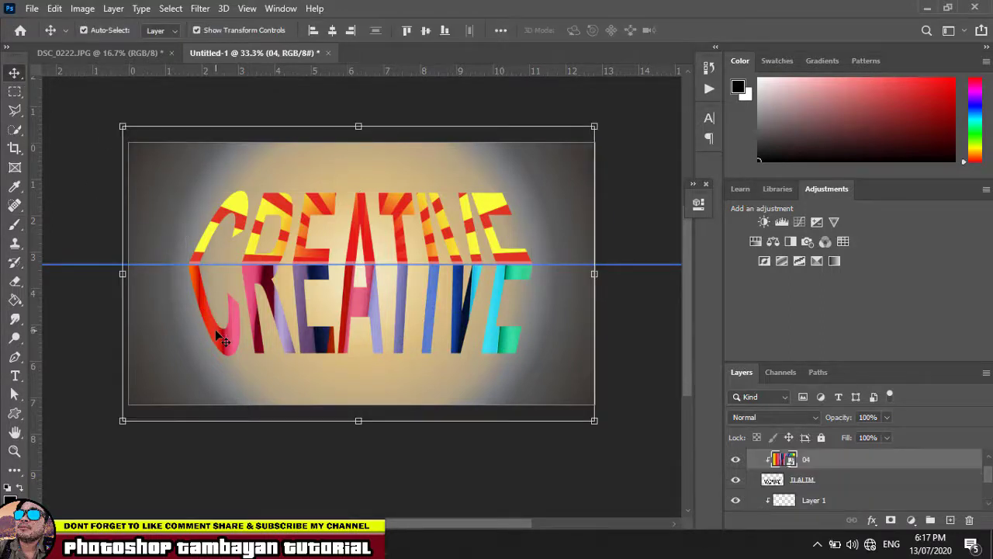
{"action": "scroll", "coordinate": [878, 471], "scroll_direction": "down", "scroll_amount": 1}
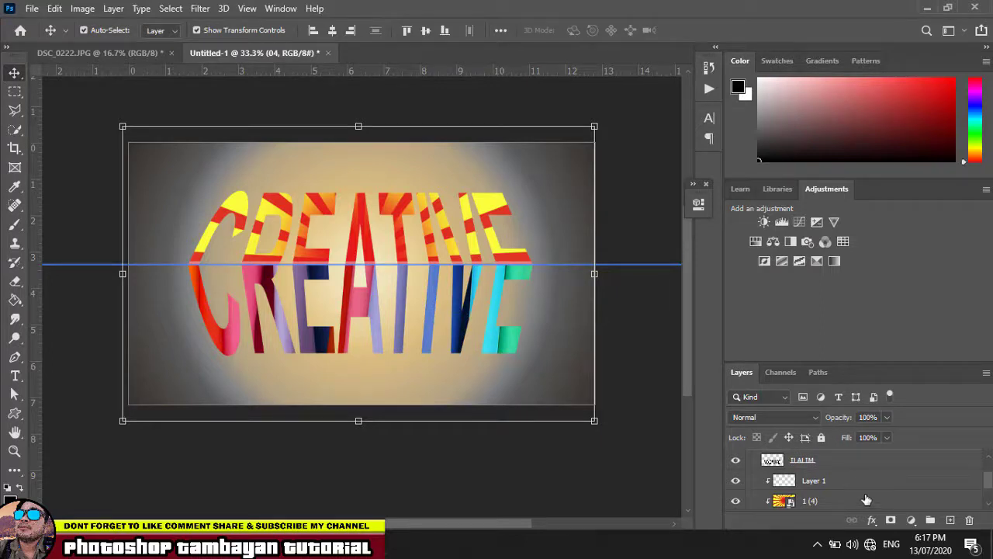
{"action": "scroll", "coordinate": [868, 501], "scroll_direction": "up", "scroll_amount": 2}
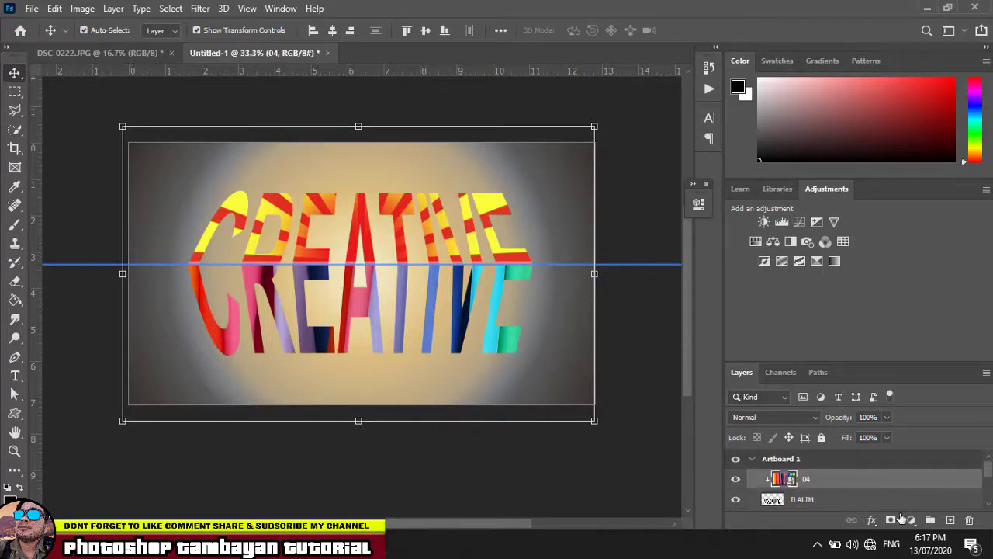
{"action": "left_click", "coordinate": [951, 520]}
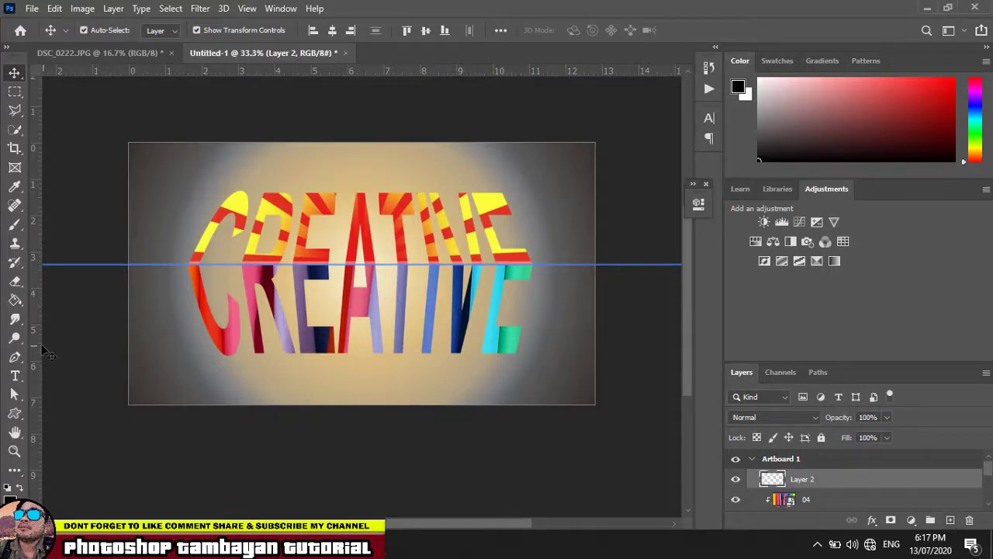
{"action": "left_click", "coordinate": [14, 224]}
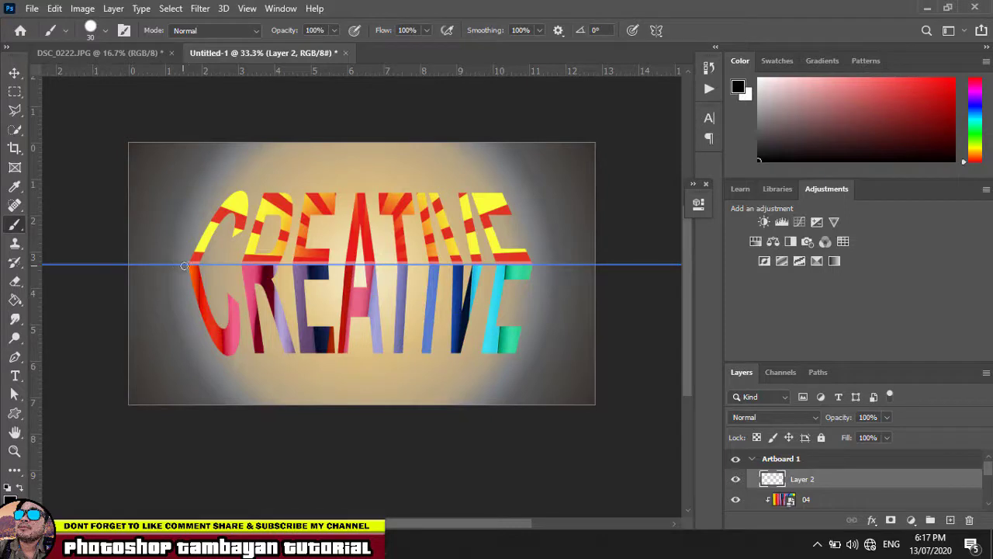
Brush a black fold-line stroke on Layer 2, clip it to 04, and fade it to 42% opacity
{"action": "left_click_drag", "start_coordinate": [183, 262], "coordinate": [555, 262]}
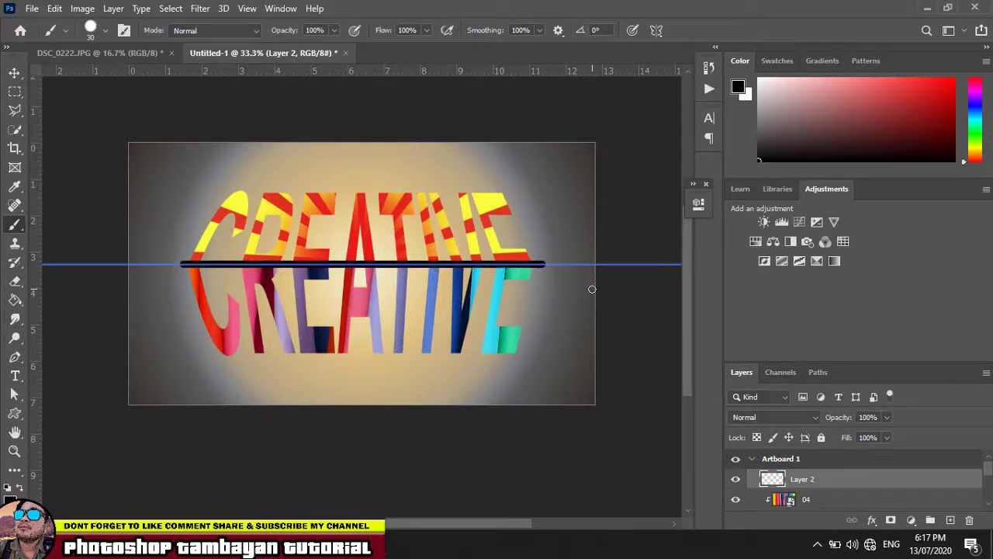
{"action": "right_click", "coordinate": [858, 480]}
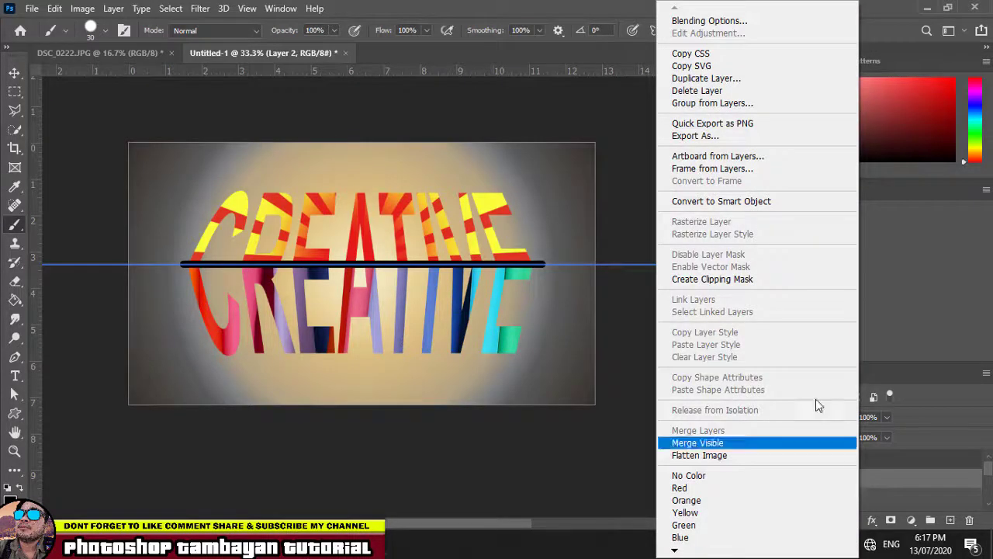
{"action": "left_click", "coordinate": [758, 278]}
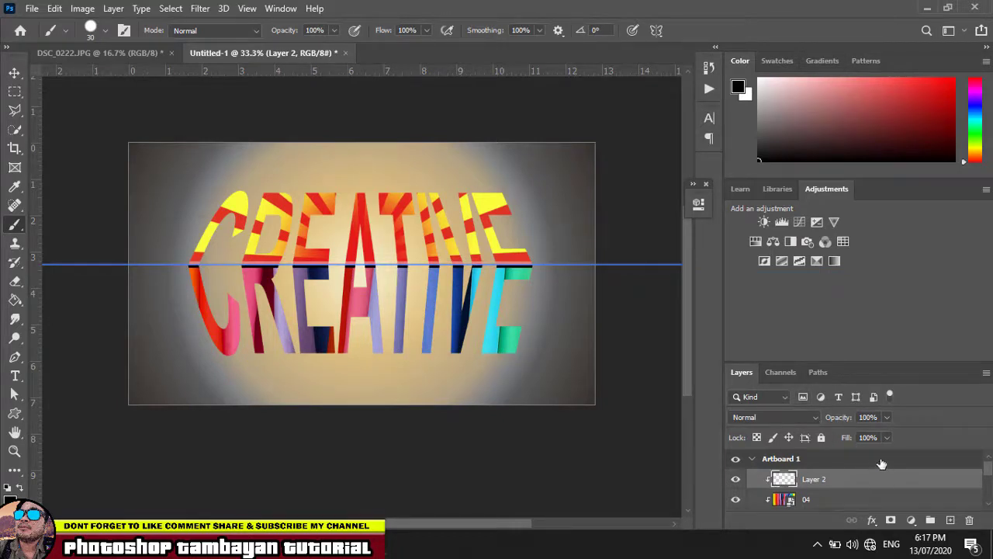
{"action": "left_click", "coordinate": [888, 417]}
{"action": "left_click_drag", "start_coordinate": [887, 437], "coordinate": [868, 437]}
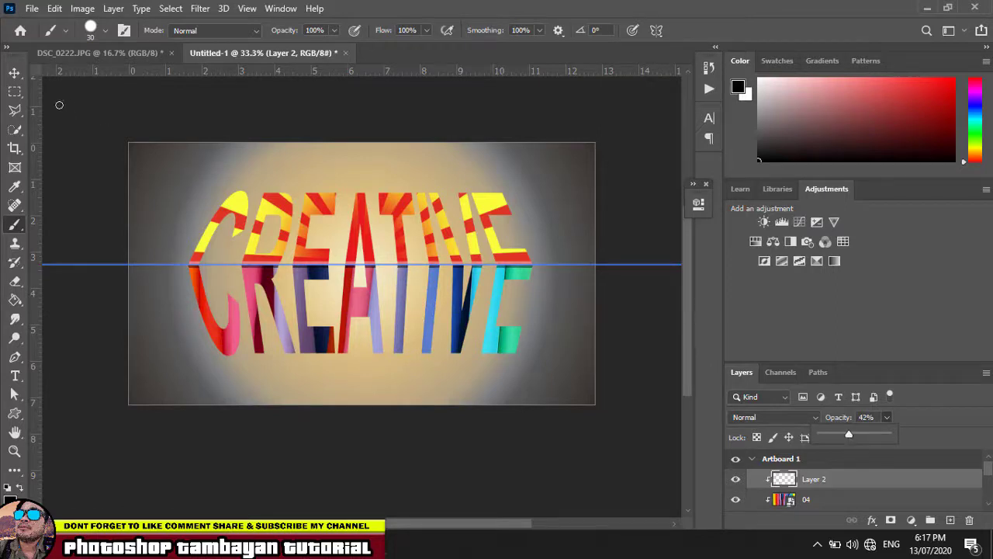
{"action": "left_click", "coordinate": [15, 73]}
{"action": "left_click", "coordinate": [74, 152]}
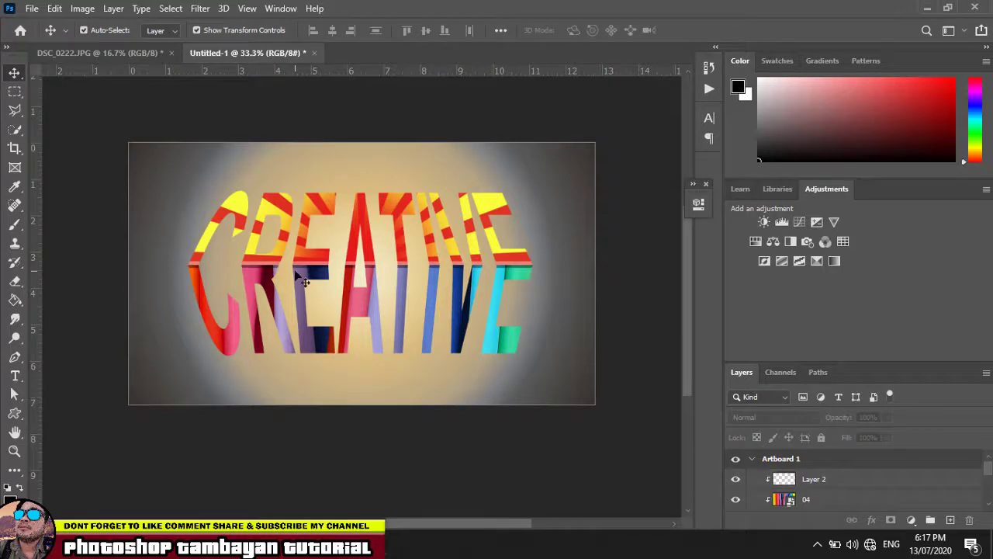
Fade Layer 2's fold-line shadow further to 30% opacity
{"action": "scroll", "coordinate": [295, 272], "scroll_direction": "up", "scroll_amount": 3, "text": "alt"}
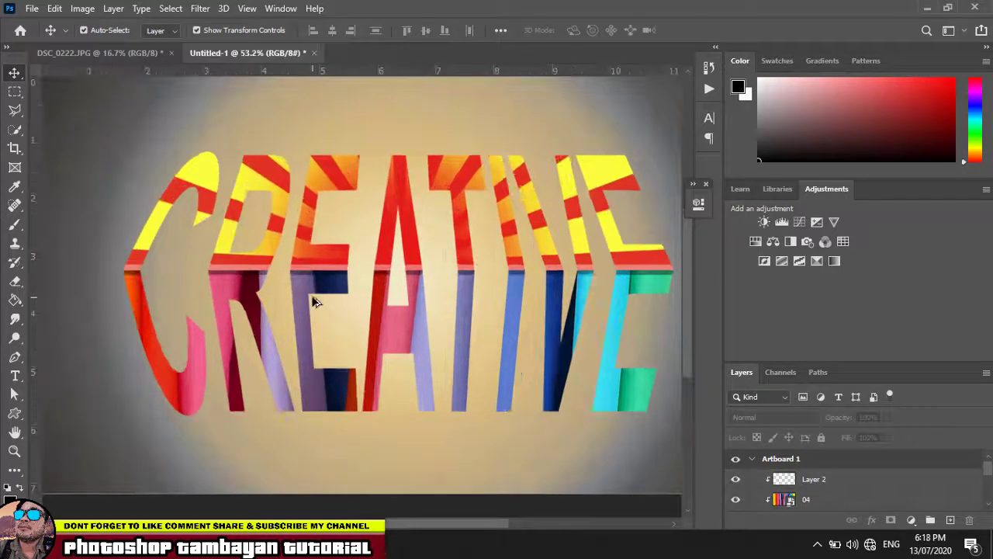
{"action": "scroll", "coordinate": [315, 302], "scroll_direction": "up", "scroll_amount": 1}
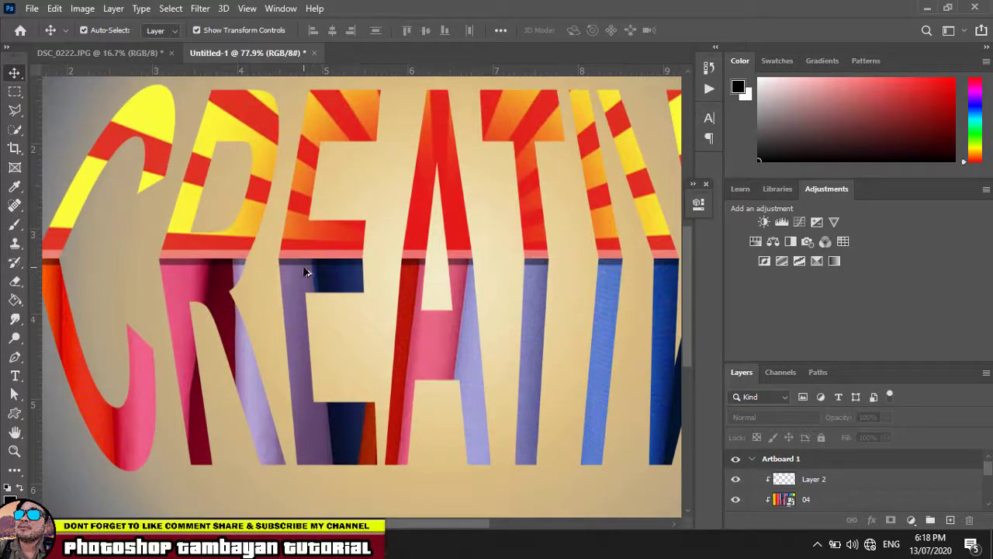
{"action": "scroll", "coordinate": [305, 272], "scroll_direction": "down", "scroll_amount": 3}
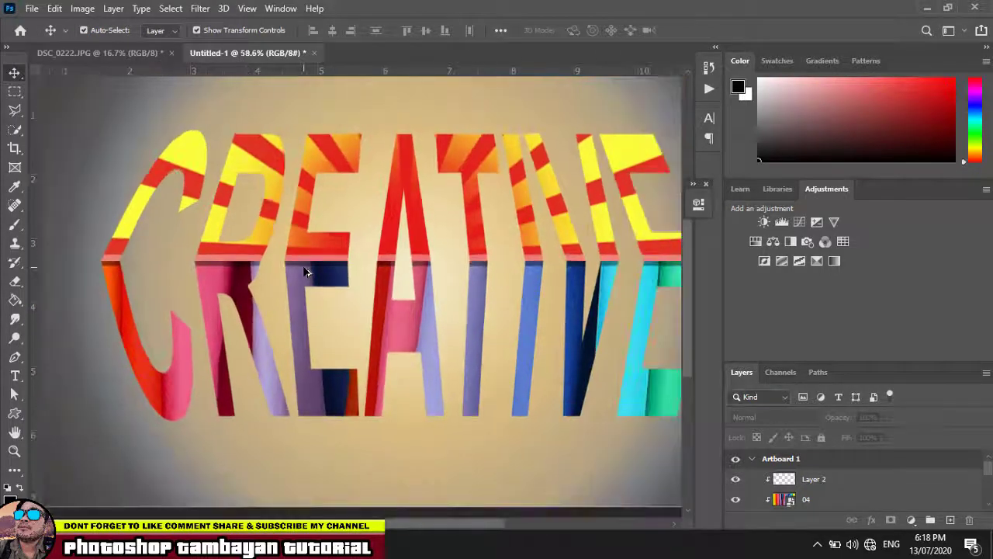
{"action": "left_click", "coordinate": [852, 486]}
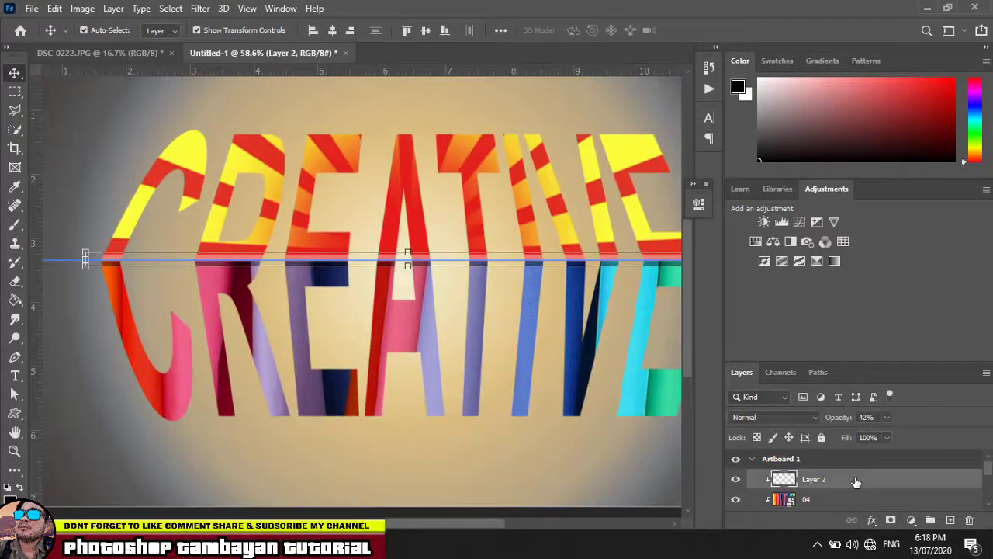
{"action": "left_click", "coordinate": [888, 416]}
{"action": "left_click", "coordinate": [127, 102]}
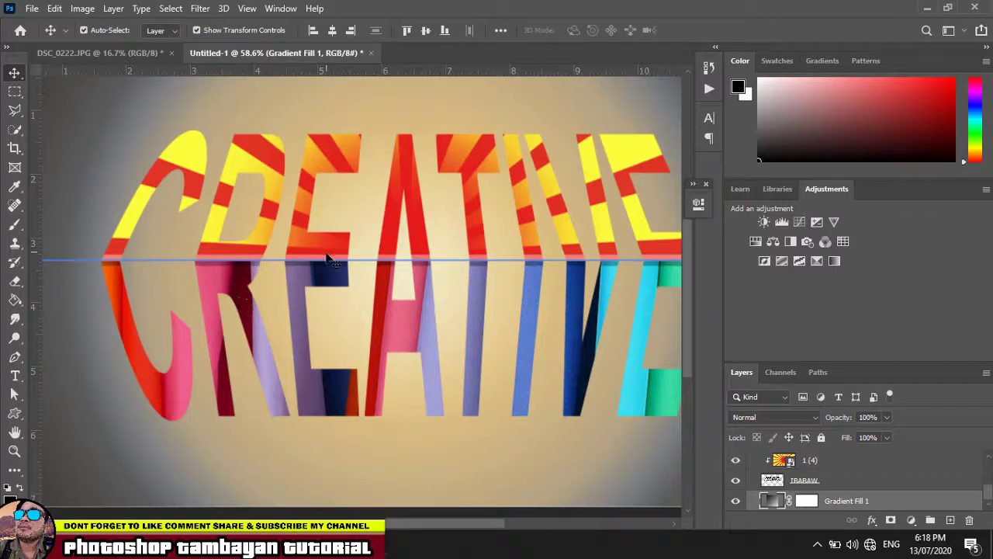
{"action": "key", "text": "ctrl"}
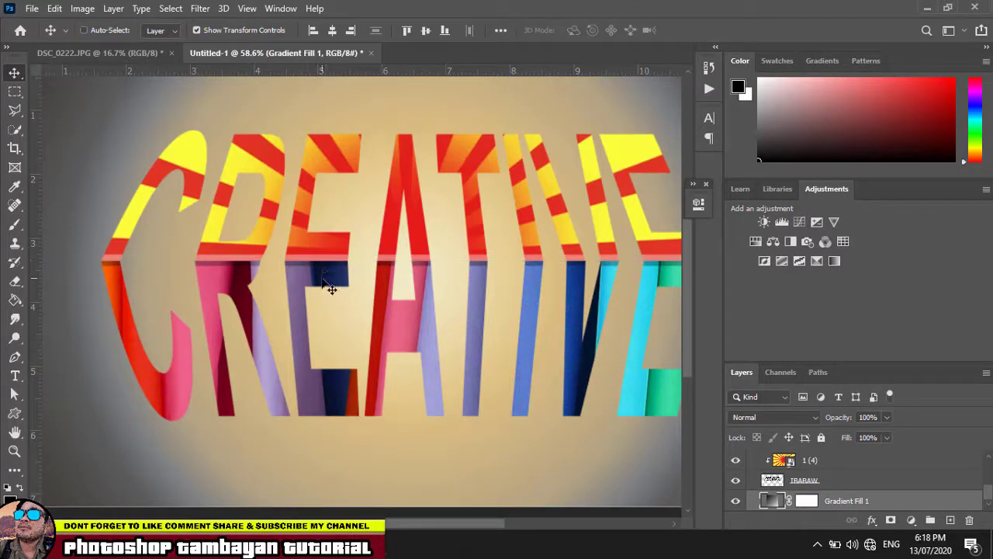
Select all the CREATIVE text layers from Layer 2 down to TRABAW
{"action": "scroll", "coordinate": [326, 286], "scroll_direction": "down", "scroll_amount": 3}
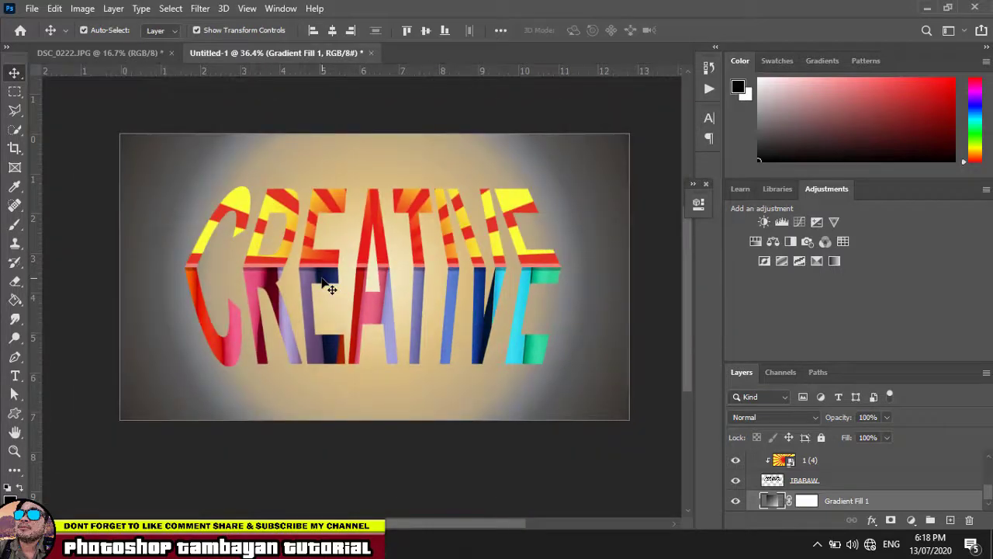
{"action": "left_click", "coordinate": [380, 472]}
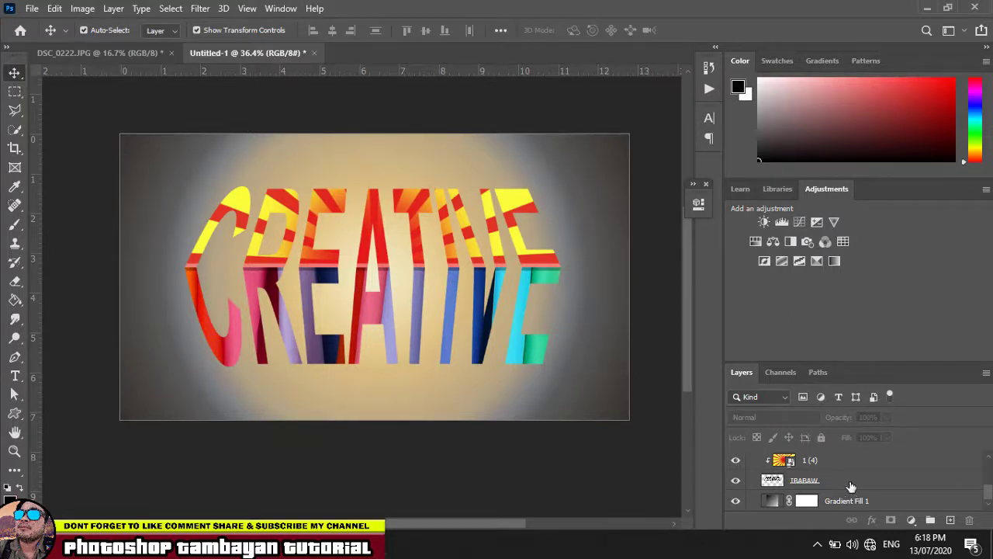
{"action": "scroll", "coordinate": [853, 487], "scroll_direction": "up", "scroll_amount": 1}
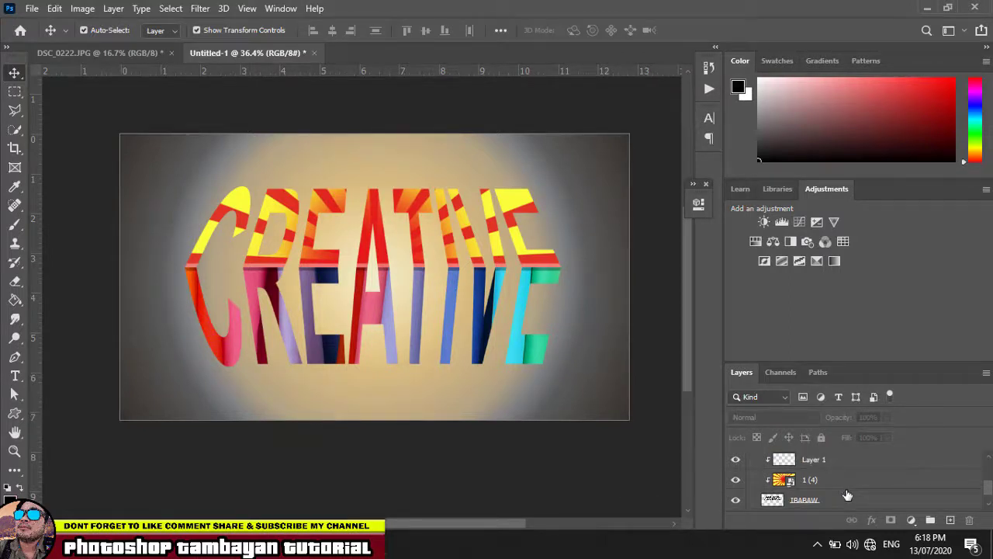
{"action": "scroll", "coordinate": [848, 495], "scroll_direction": "up", "scroll_amount": 2}
{"action": "scroll", "coordinate": [849, 491], "scroll_direction": "up", "scroll_amount": 2}
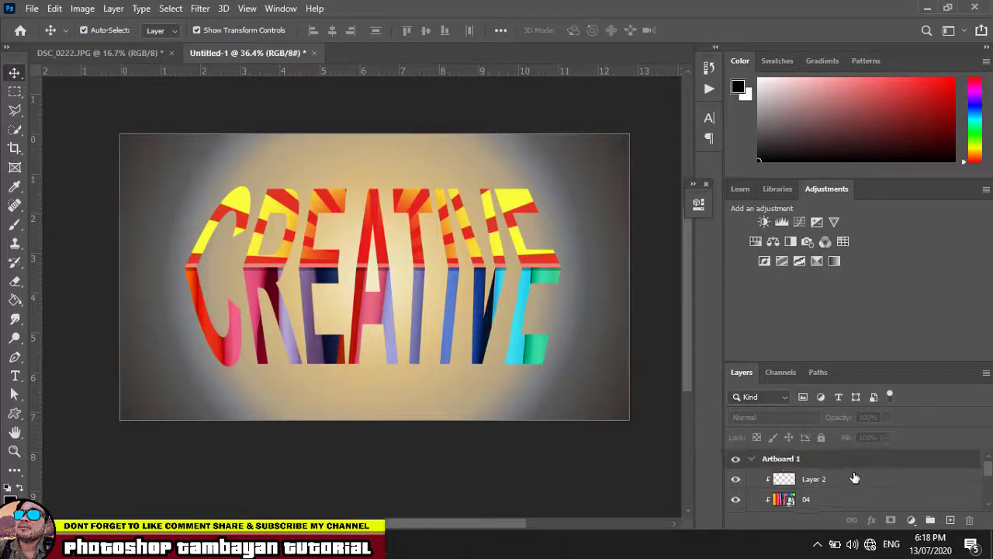
{"action": "left_click", "coordinate": [853, 483]}
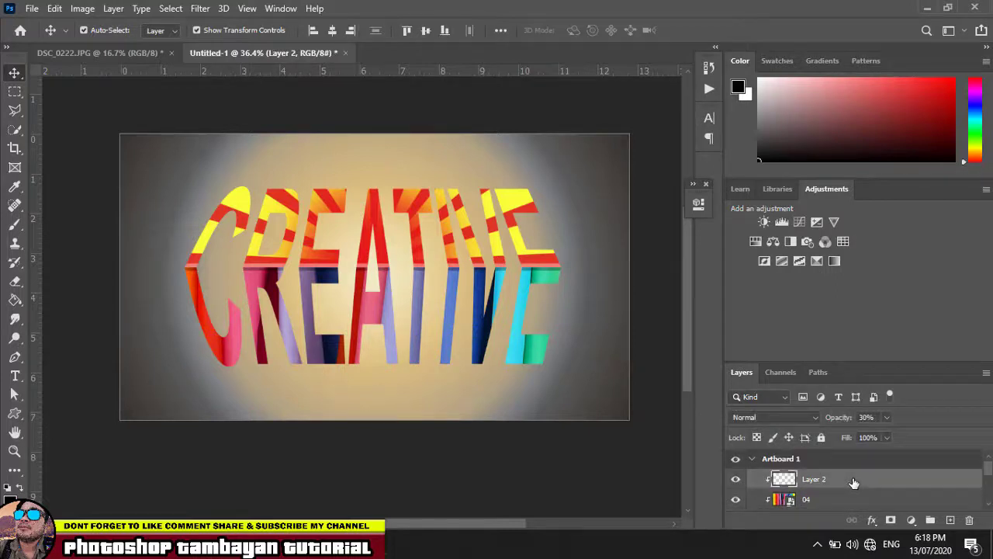
{"action": "scroll", "coordinate": [854, 483], "scroll_direction": "down", "scroll_amount": 5}
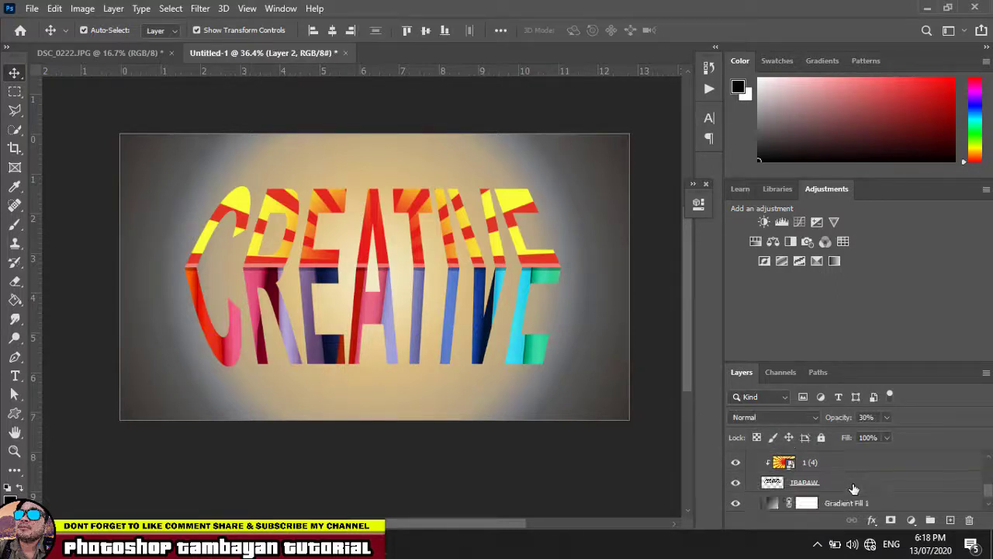
{"action": "left_click", "coordinate": [853, 487], "text": "shift"}
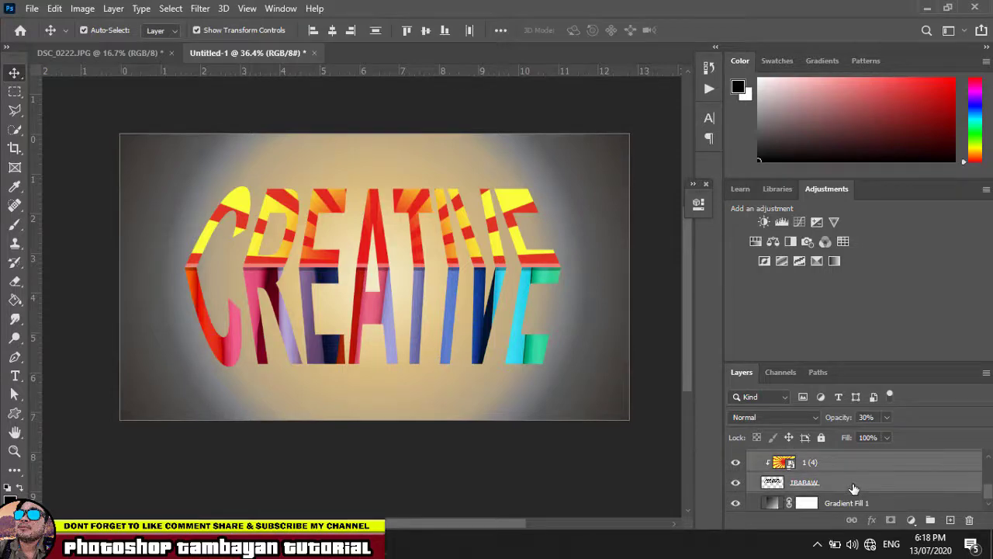
Group the selected CREATIVE text layers into Group 1
{"action": "right_click", "coordinate": [854, 487]}
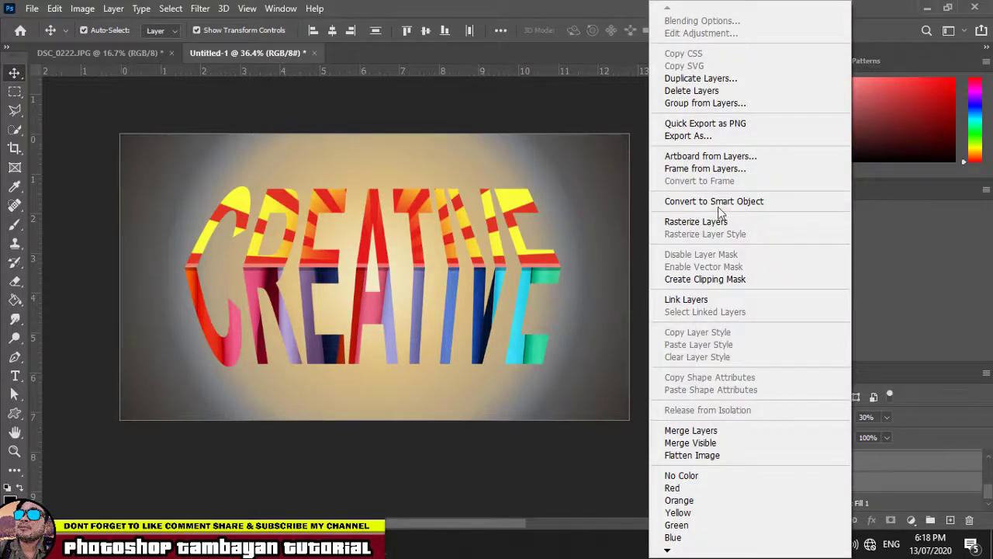
{"action": "left_click", "coordinate": [703, 105]}
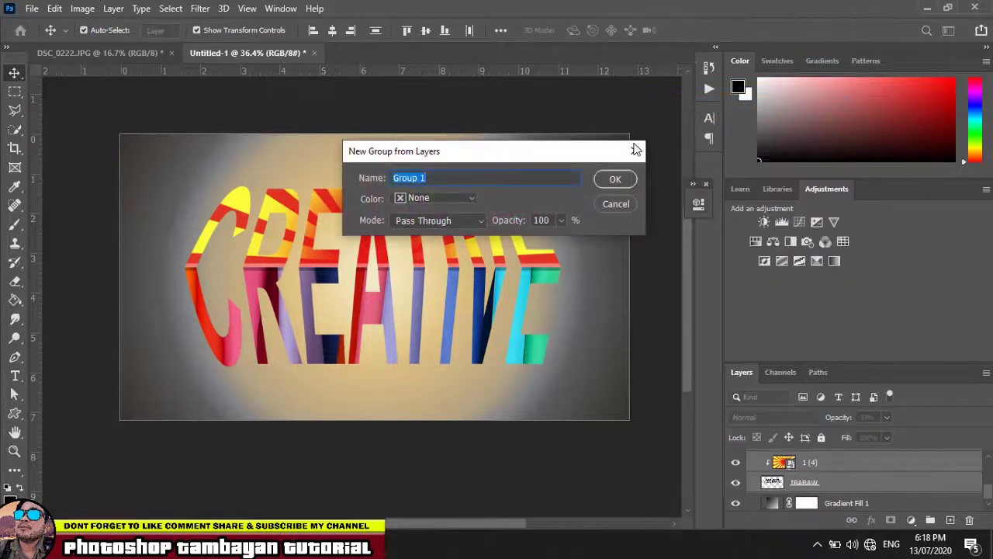
{"action": "left_click", "coordinate": [622, 181]}
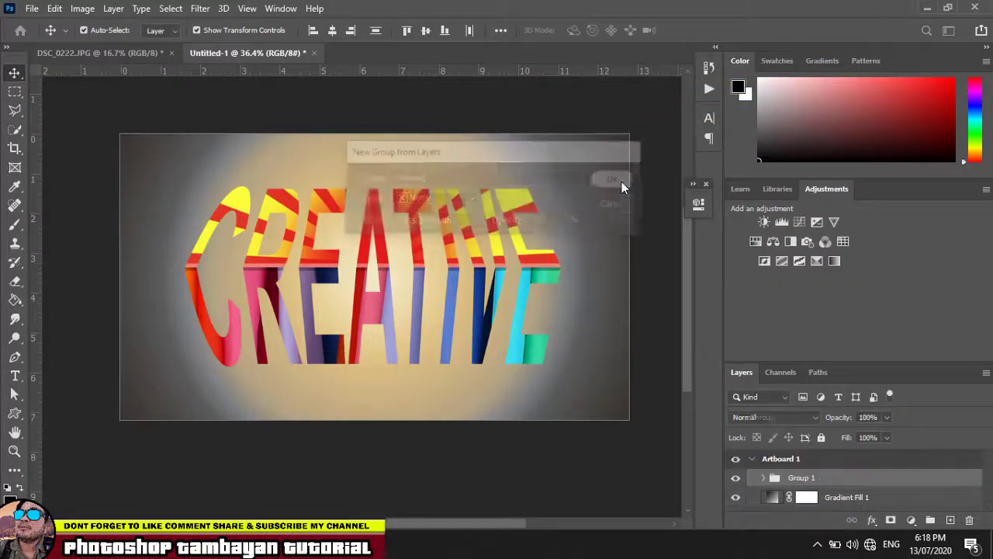
{"action": "left_click", "coordinate": [870, 522]}
Open Group 1's layer style settings and try an enlarged white outer glow around CREATIVE
{"action": "left_click", "coordinate": [777, 497]}
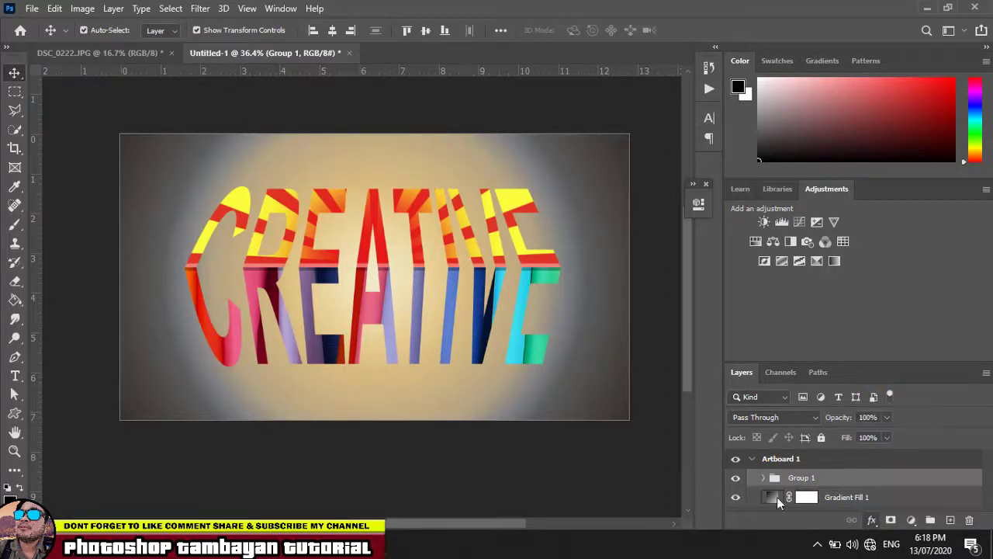
{"action": "left_click_drag", "start_coordinate": [683, 167], "coordinate": [945, 128]}
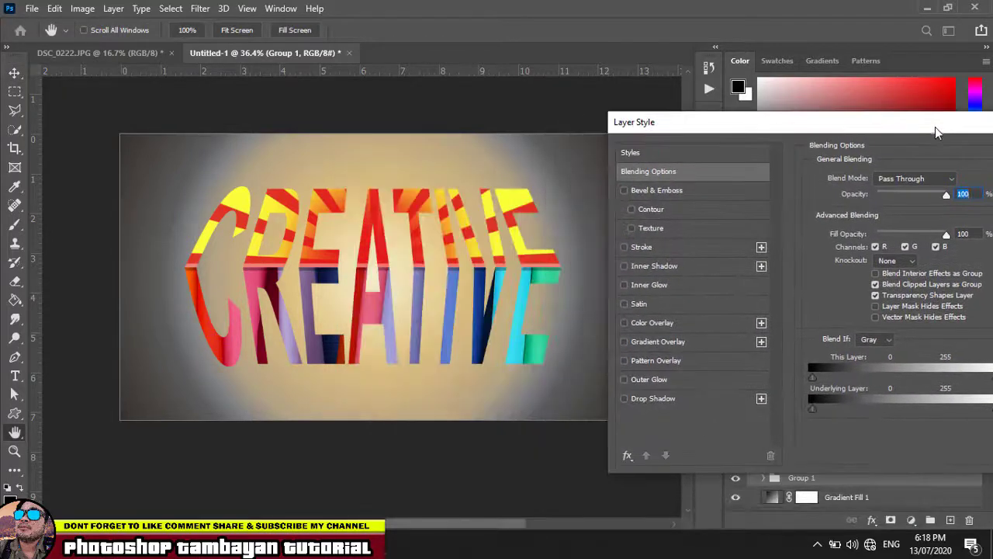
{"action": "left_click", "coordinate": [658, 380]}
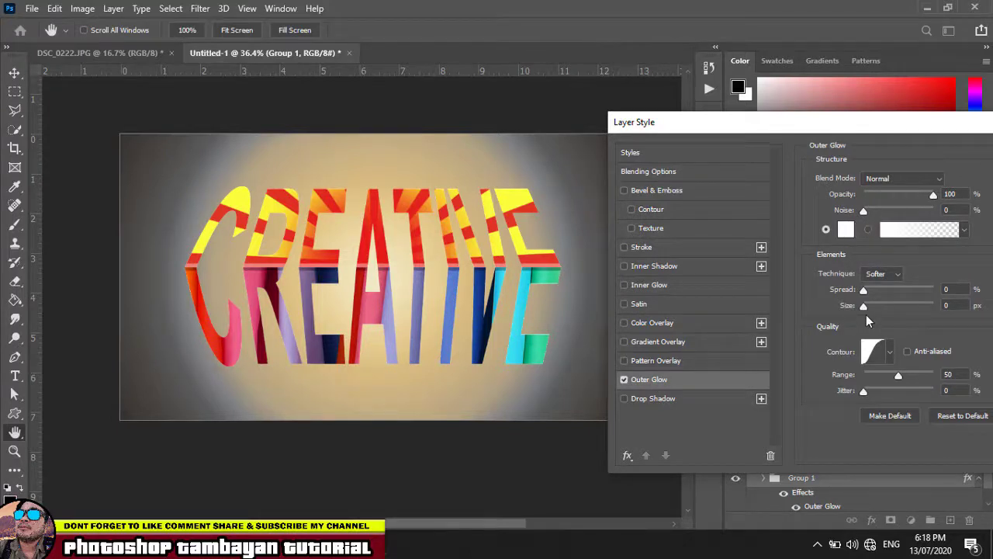
{"action": "left_click_drag", "start_coordinate": [864, 305], "coordinate": [882, 306]}
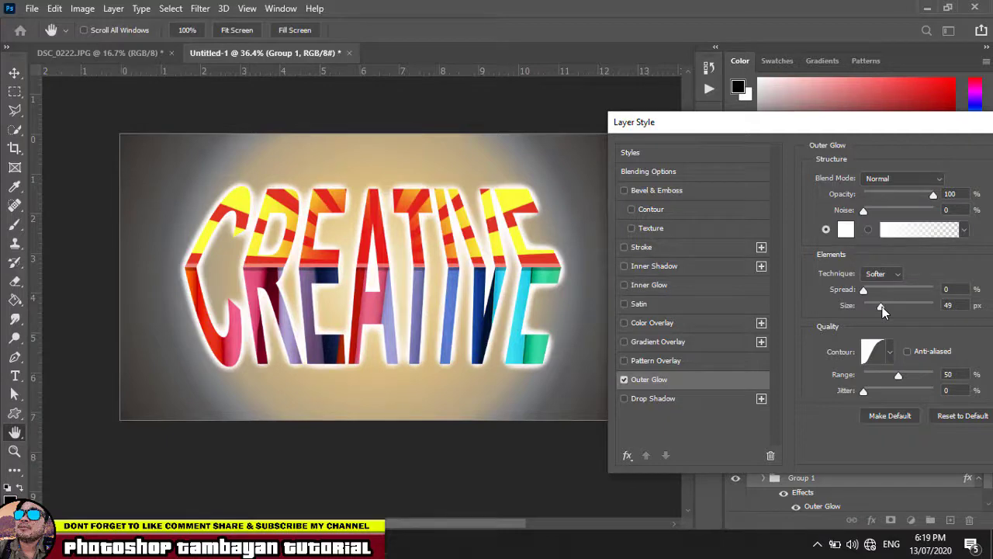
Give the CREATIVE text a thin 4 px black stroke
{"action": "left_click", "coordinate": [639, 247]}
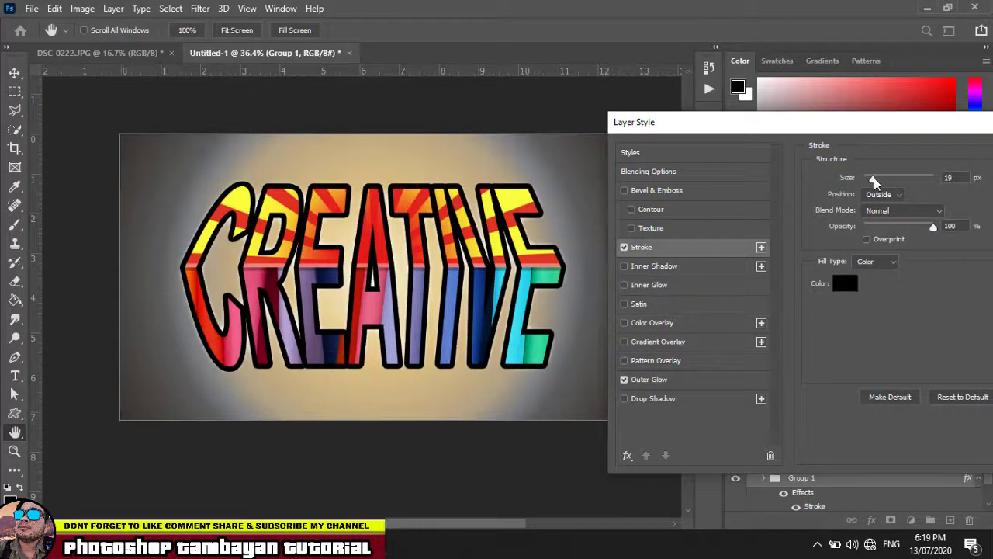
{"action": "mouse_move", "coordinate": [873, 179]}
{"action": "left_mouse_down"}
{"action": "mouse_move", "coordinate": [841, 181]}
{"action": "mouse_move", "coordinate": [867, 180]}
{"action": "left_mouse_up"}
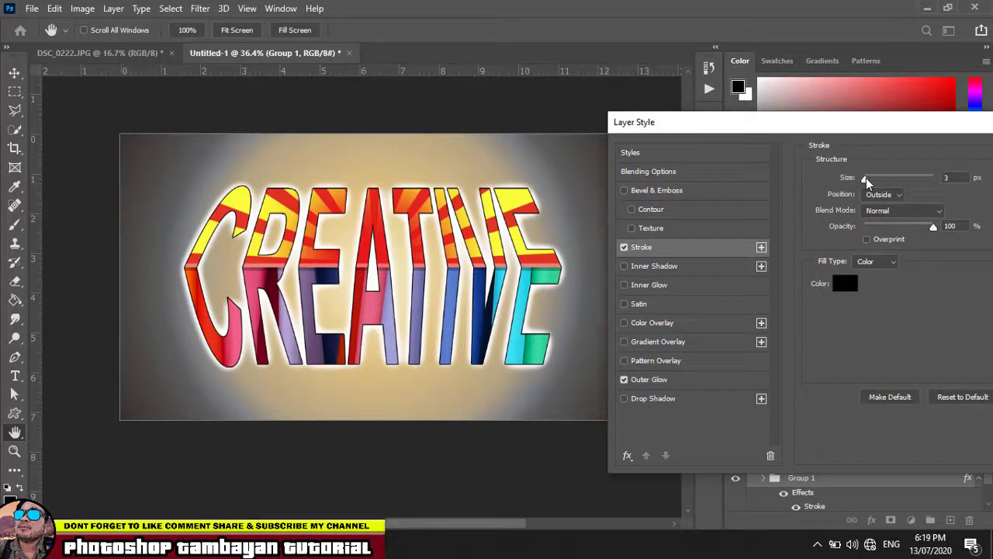
{"action": "left_click_drag", "start_coordinate": [867, 180], "coordinate": [869, 182]}
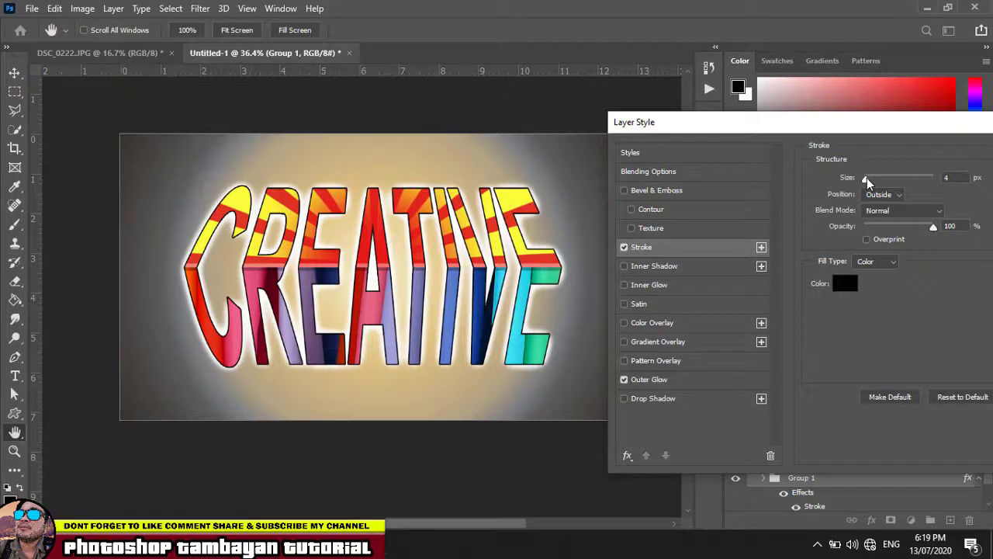
Add a black drop shadow (distance 31, spread 16%, size 62), remove the outer glow, and apply
{"action": "left_click", "coordinate": [669, 400]}
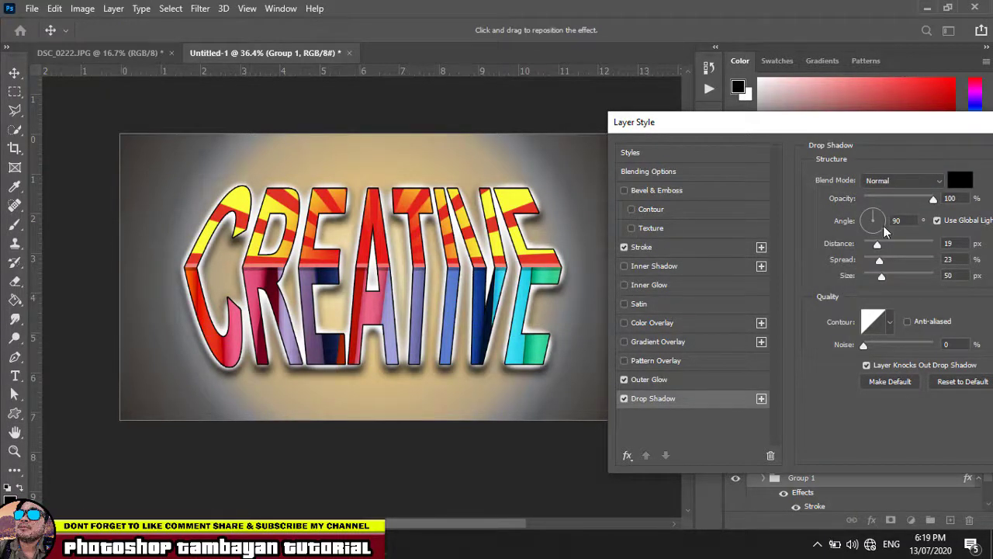
{"action": "left_click_drag", "start_coordinate": [880, 244], "coordinate": [886, 272]}
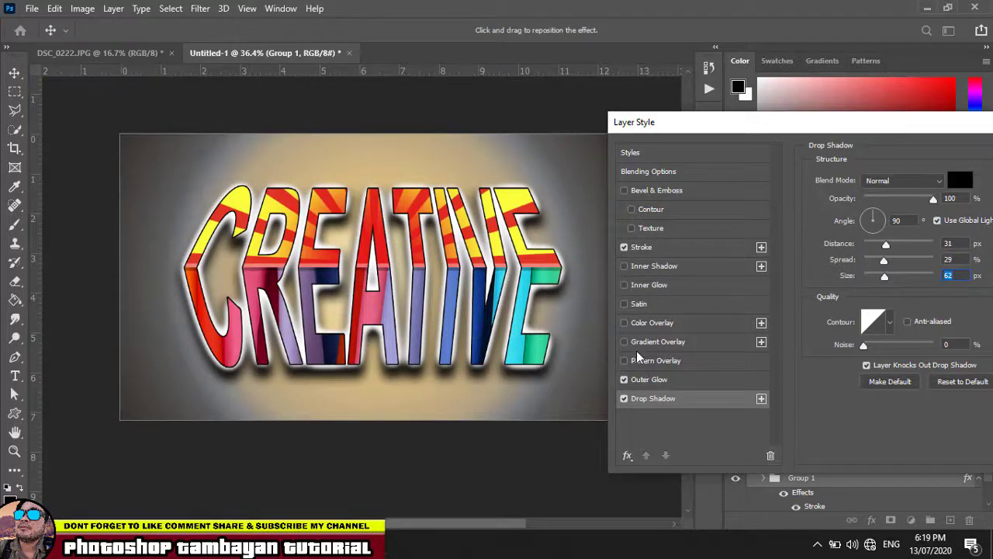
{"action": "left_click", "coordinate": [625, 381]}
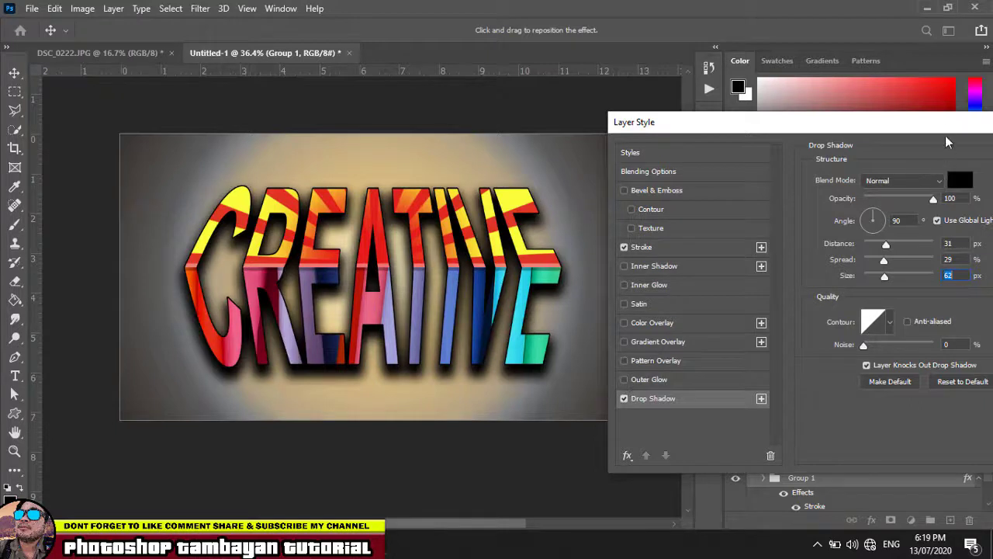
{"action": "mouse_move", "coordinate": [947, 128]}
{"action": "left_mouse_down"}
{"action": "mouse_move", "coordinate": [888, 165]}
{"action": "mouse_move", "coordinate": [939, 129]}
{"action": "left_mouse_up"}
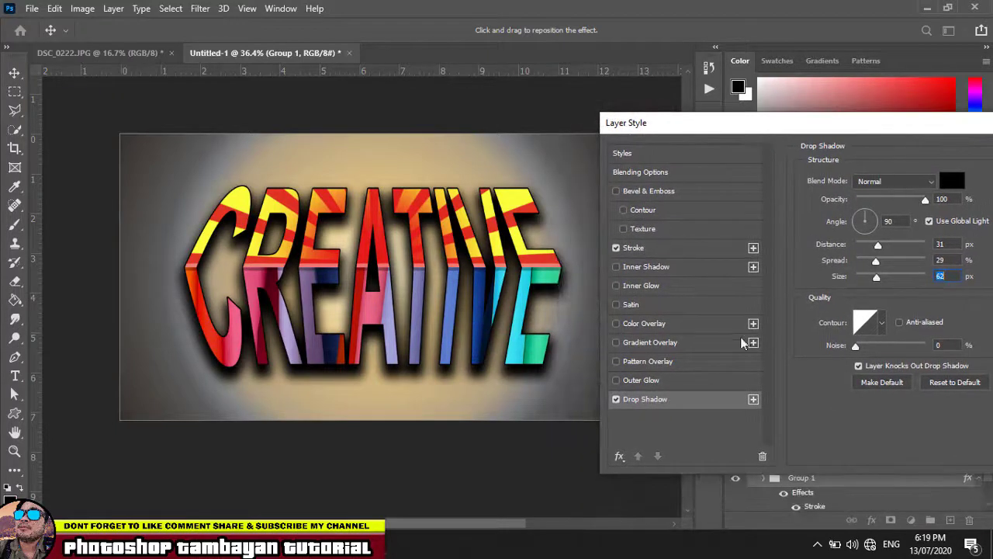
{"action": "left_click_drag", "start_coordinate": [876, 260], "coordinate": [869, 265]}
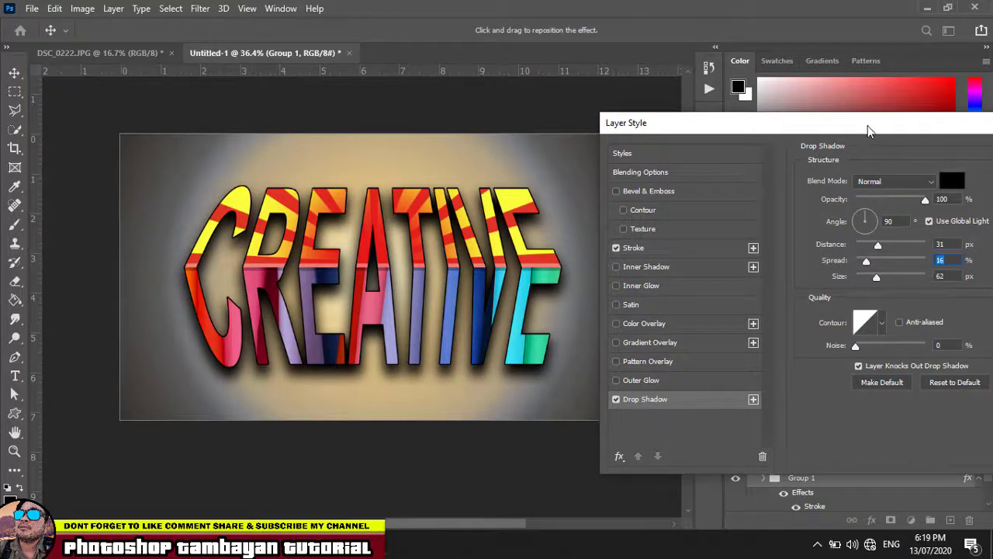
{"action": "left_click_drag", "start_coordinate": [868, 130], "coordinate": [732, 177]}
{"action": "left_click", "coordinate": [974, 201]}
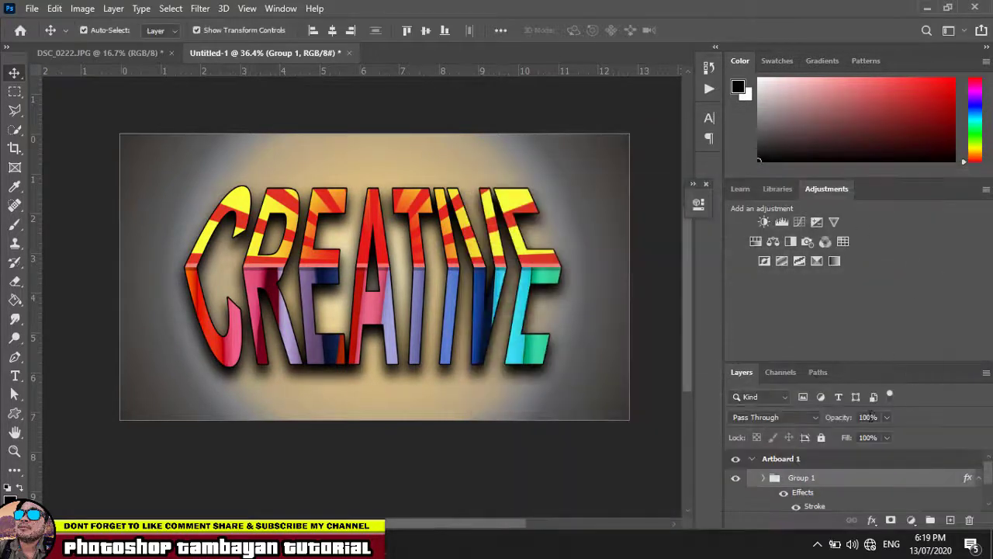
Select Gradient Fill 1 and drag the 164188546-cubes-wallpapers image from the VECTOR folder toward the canvas
{"action": "scroll", "coordinate": [843, 485], "scroll_direction": "down", "scroll_amount": 2}
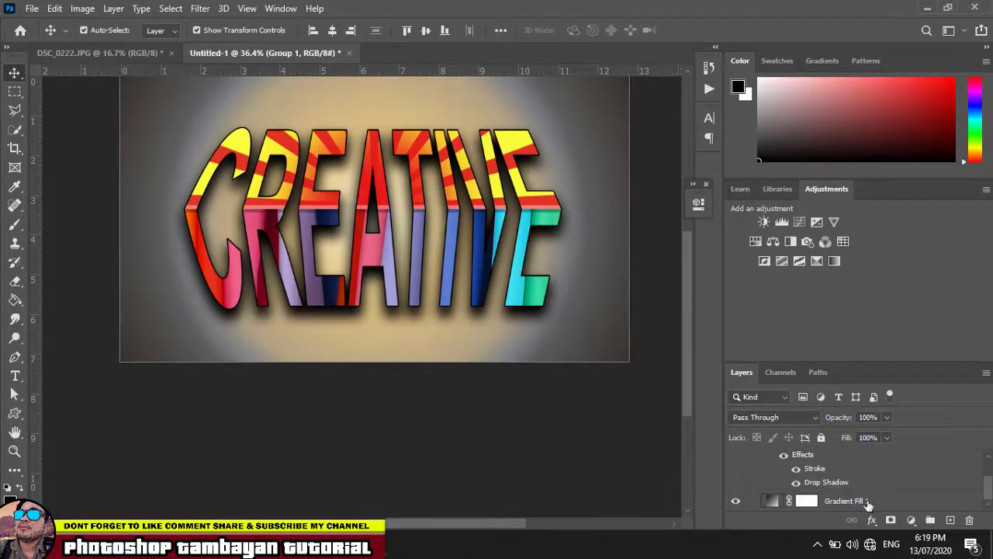
{"action": "left_click", "coordinate": [894, 502]}
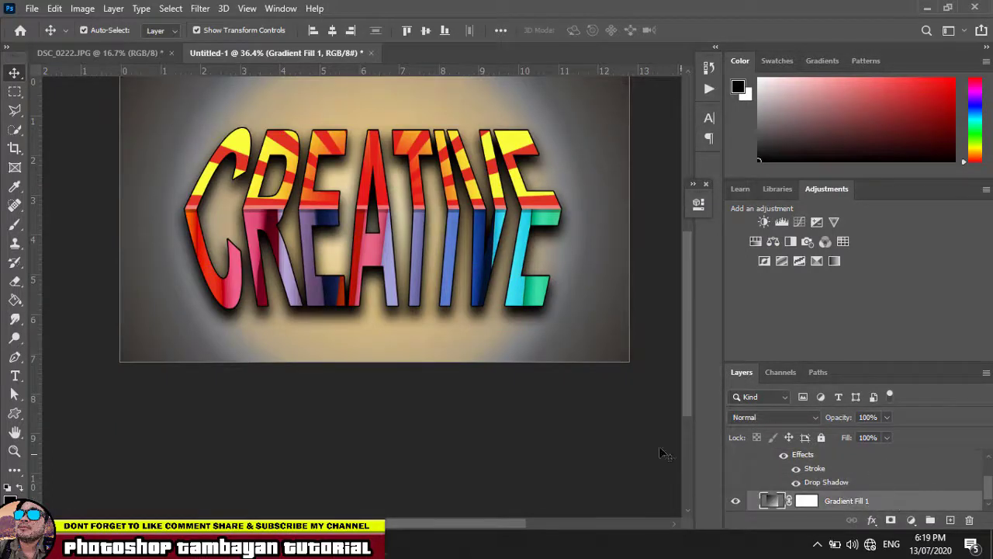
{"action": "scroll", "coordinate": [626, 436], "scroll_direction": "up", "scroll_amount": 3}
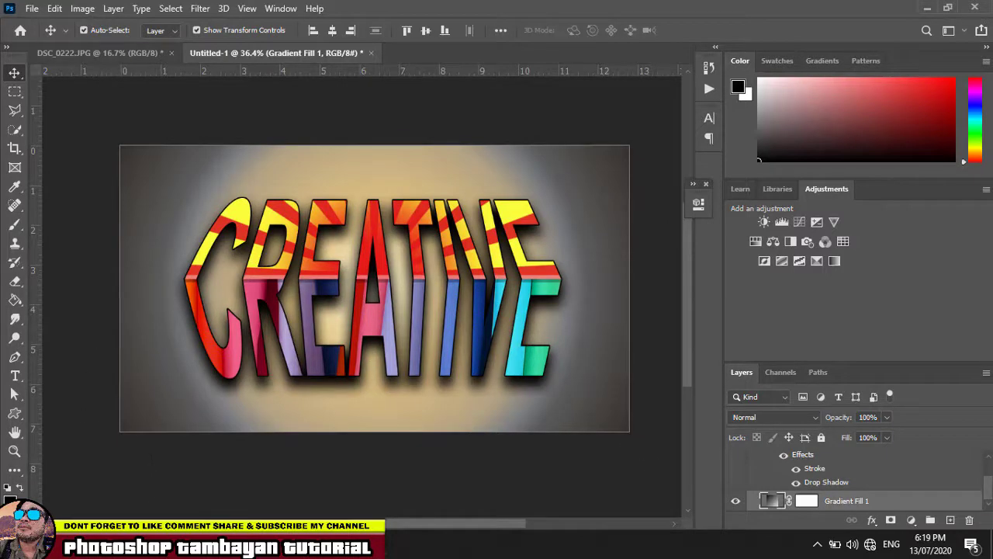
{"action": "key", "text": "alt+Tab"}
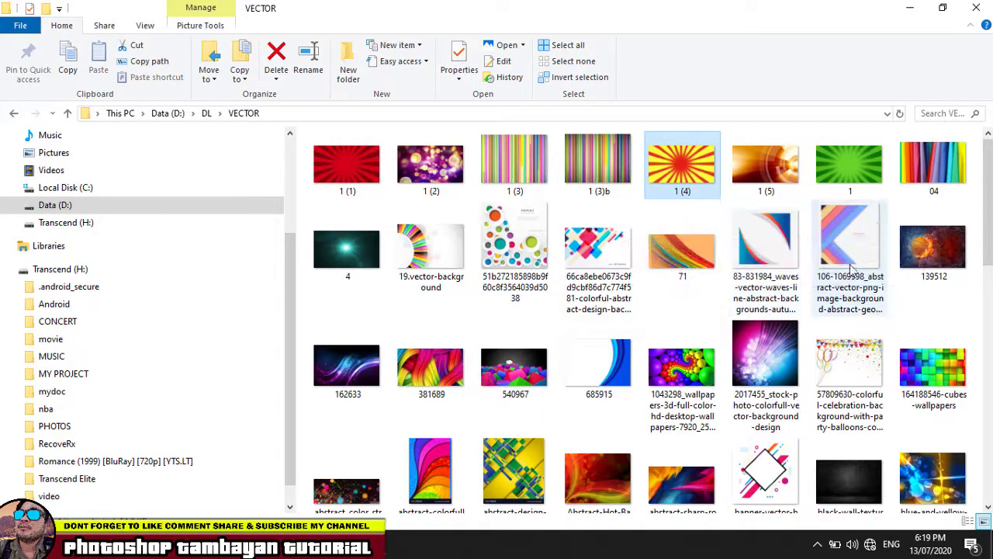
{"action": "scroll", "coordinate": [793, 325], "scroll_direction": "down", "scroll_amount": 2}
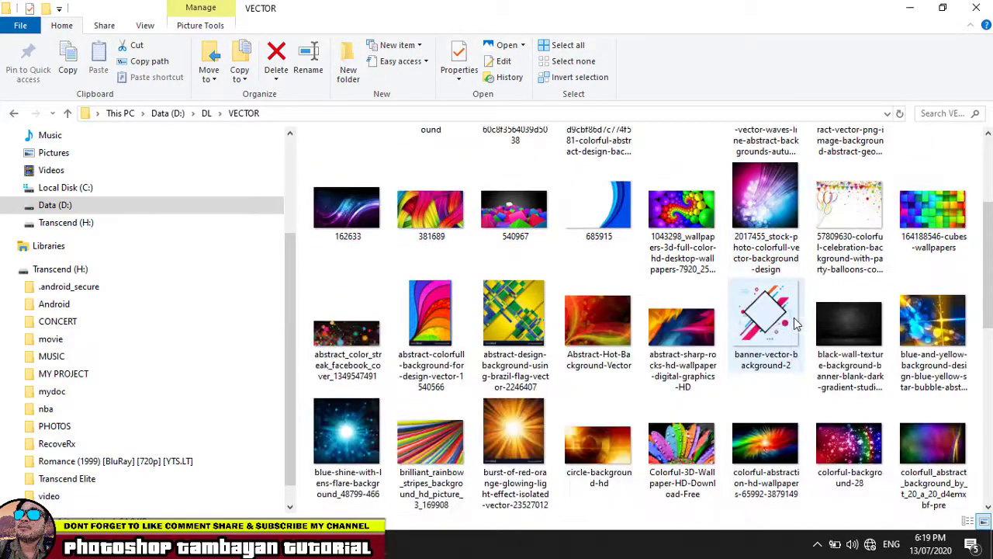
{"action": "left_click_drag", "start_coordinate": [950, 214], "coordinate": [309, 282]}
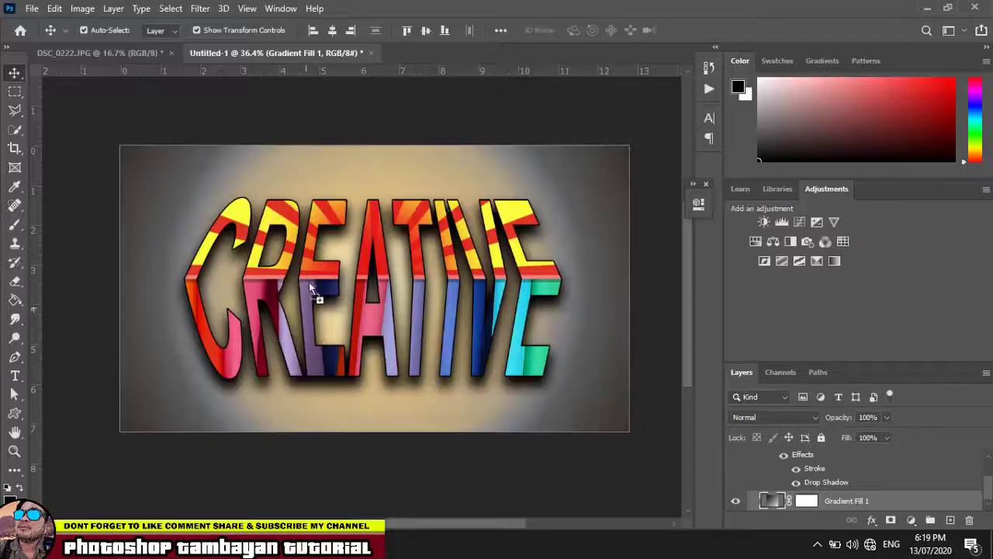
Place and commit the cubes wallpaper, then hide its layer
{"action": "left_click_drag", "start_coordinate": [366, 268], "coordinate": [366, 269]}
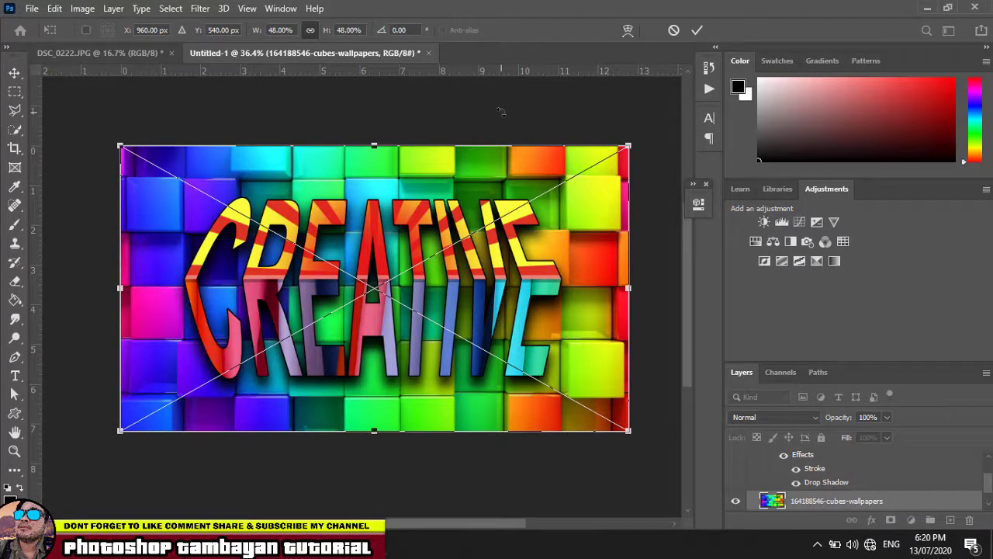
{"action": "key", "text": "Return"}
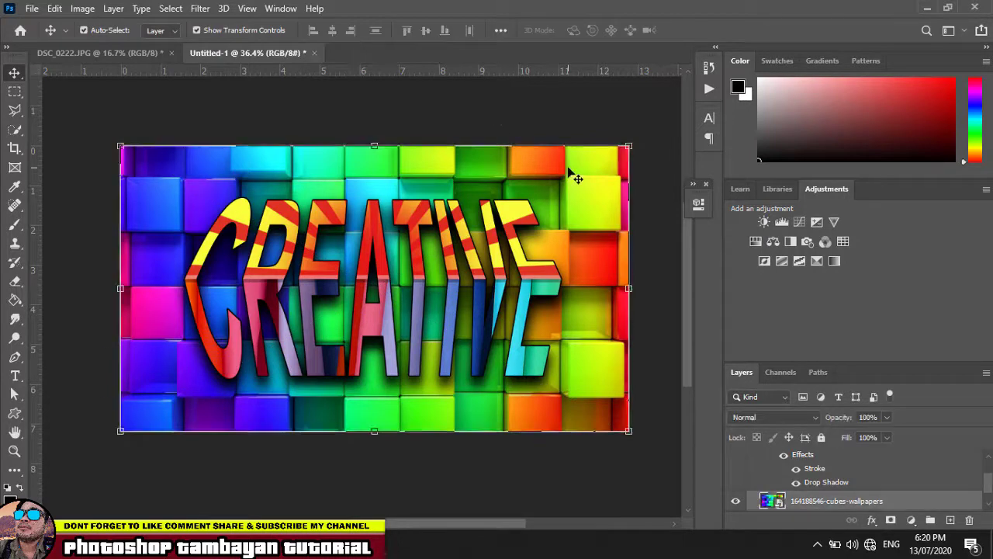
{"action": "left_click", "coordinate": [736, 501]}
With Gradient Fill 1 selected, drag the orange light-burst image from Explorer into the document
{"action": "scroll", "coordinate": [816, 501], "scroll_direction": "down", "scroll_amount": 1}
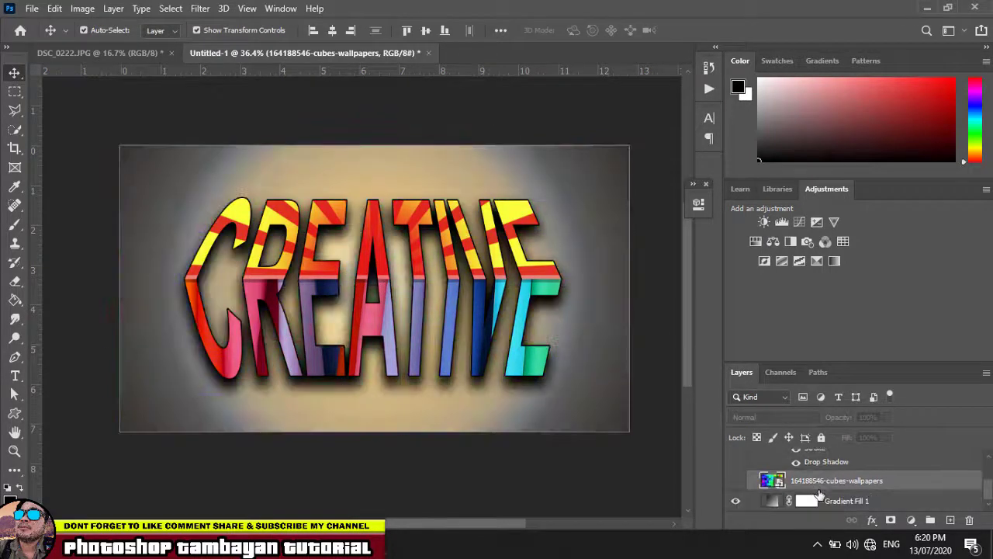
{"action": "left_click", "coordinate": [861, 502]}
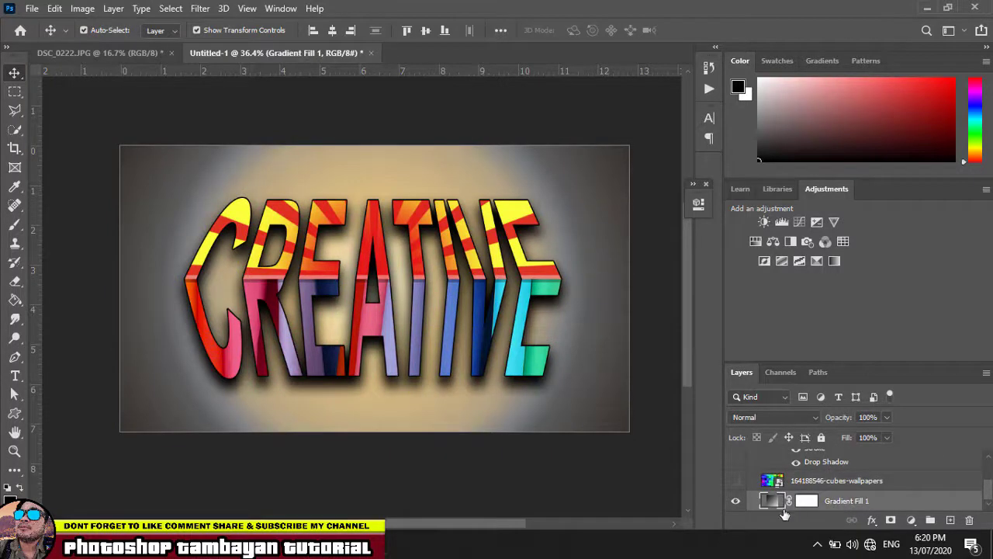
{"action": "key", "text": "alt+Tab"}
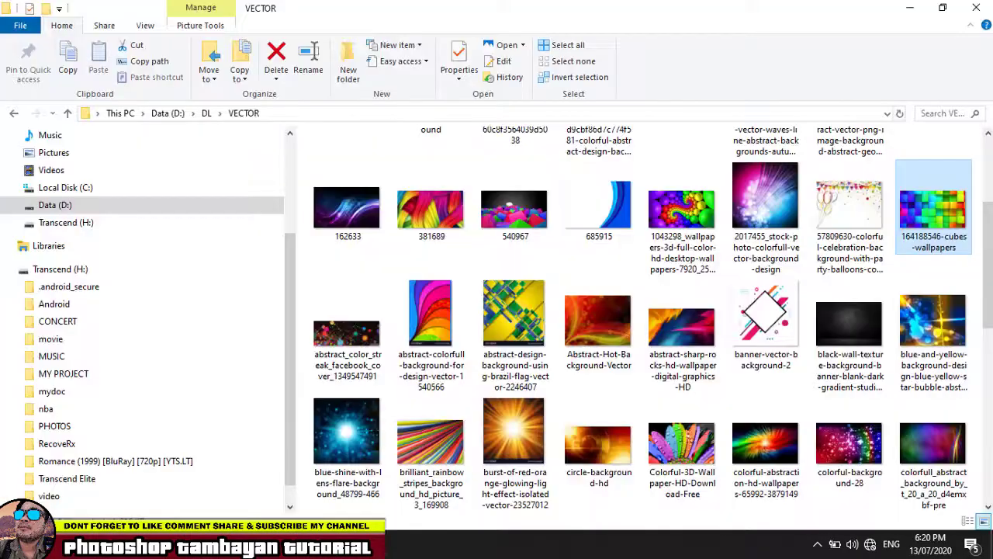
{"action": "left_click_drag", "start_coordinate": [514, 429], "coordinate": [379, 288]}
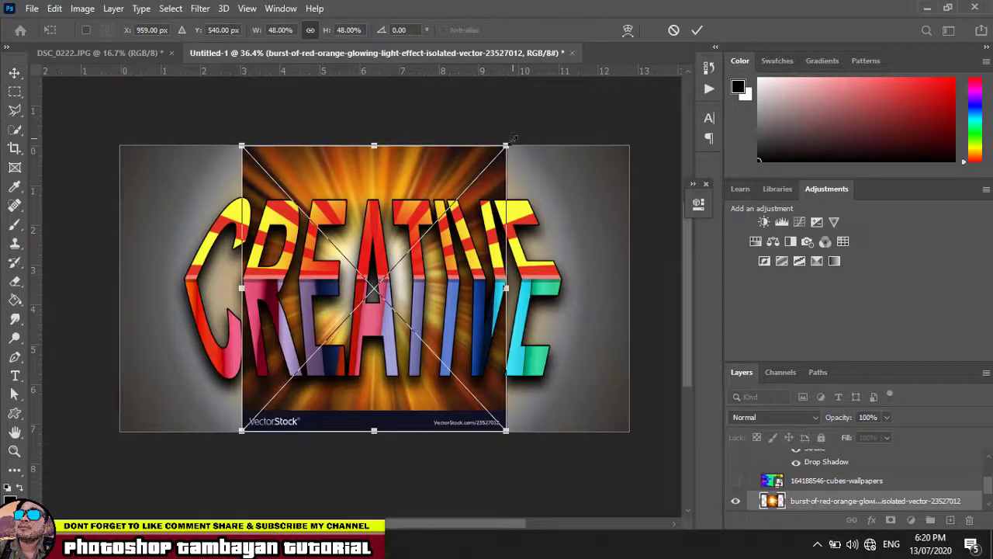
Stretch the orange burst image over the entire canvas, commit it, and reselect its layer
{"action": "left_click_drag", "start_coordinate": [514, 141], "coordinate": [569, 159]}
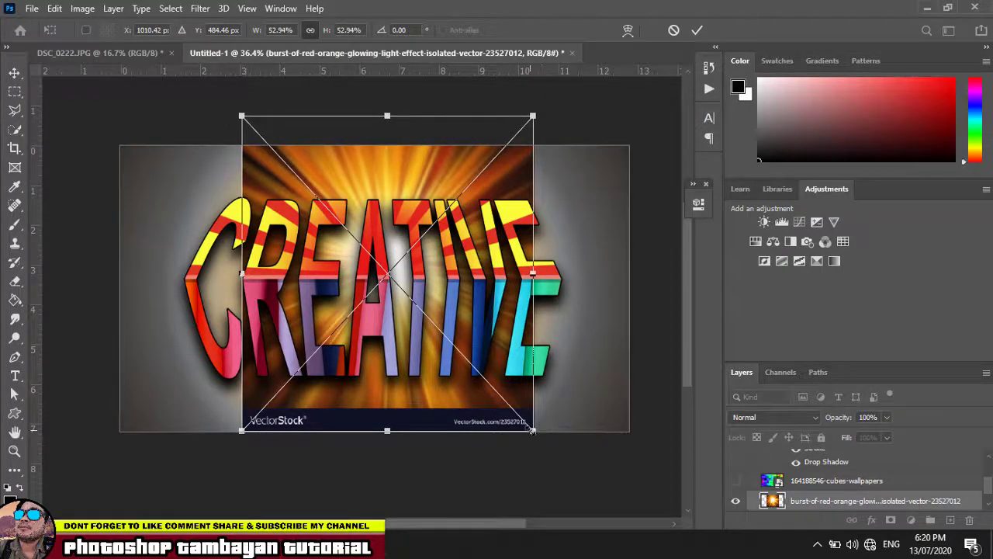
{"action": "left_click_drag", "start_coordinate": [534, 429], "coordinate": [645, 458]}
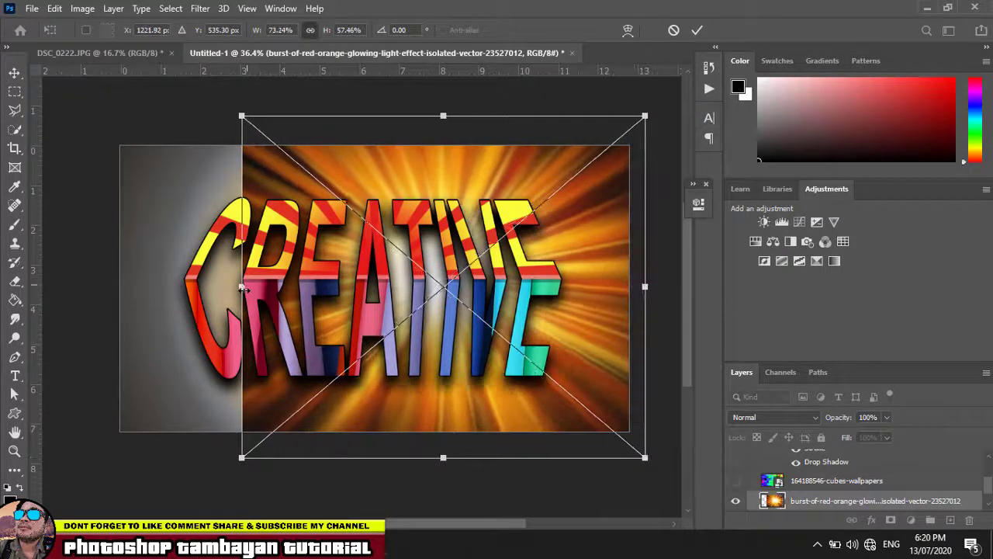
{"action": "left_click_drag", "start_coordinate": [242, 287], "coordinate": [88, 294]}
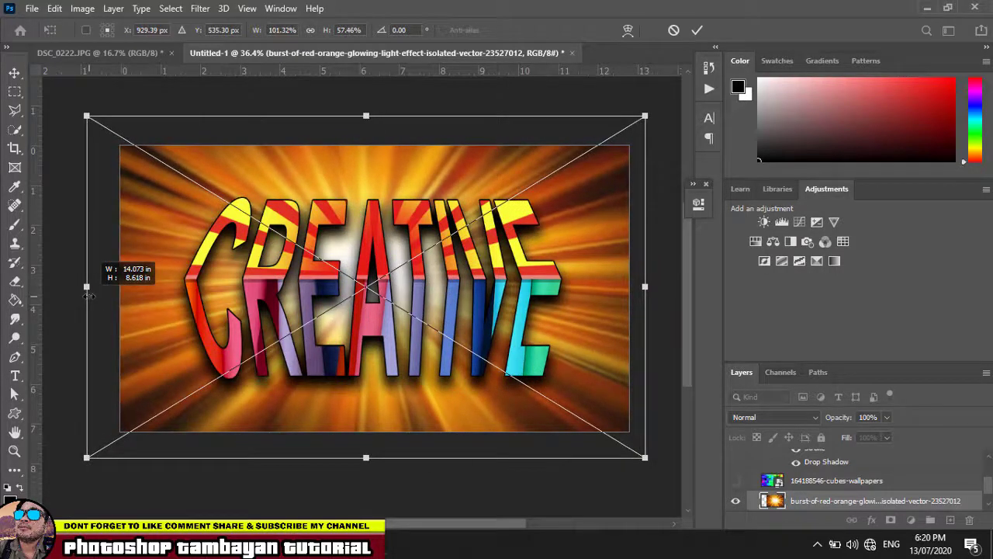
{"action": "key", "text": "Return"}
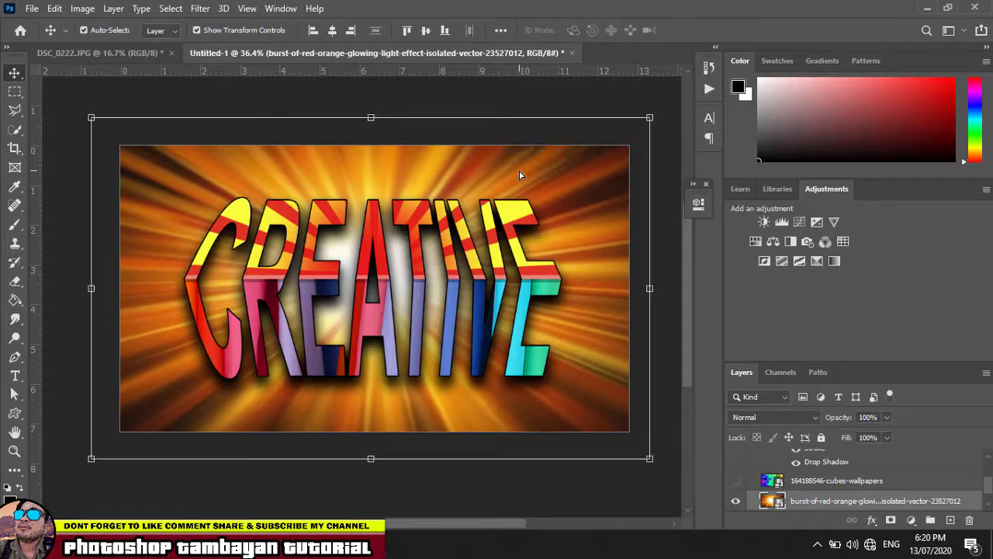
{"action": "left_click", "coordinate": [672, 203]}
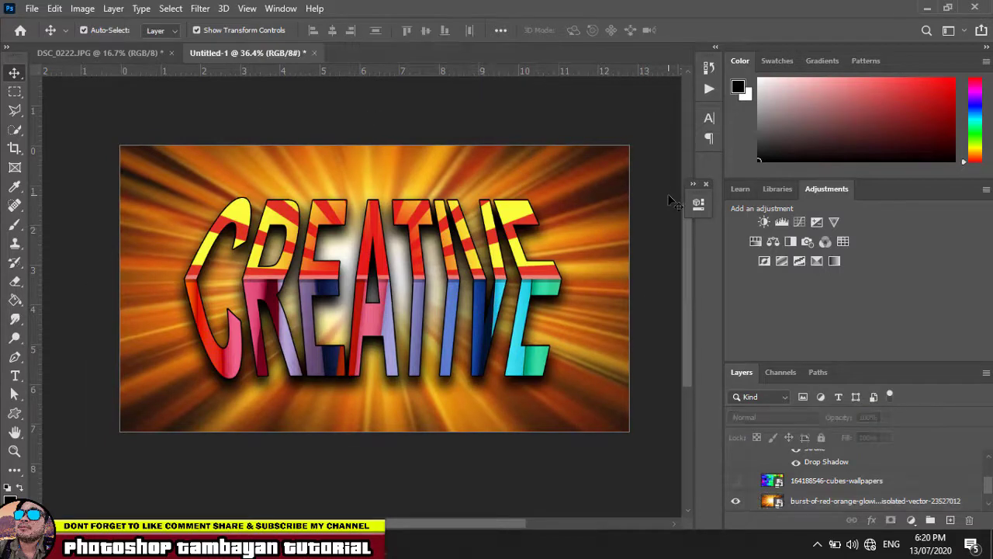
{"action": "left_click", "coordinate": [409, 280]}
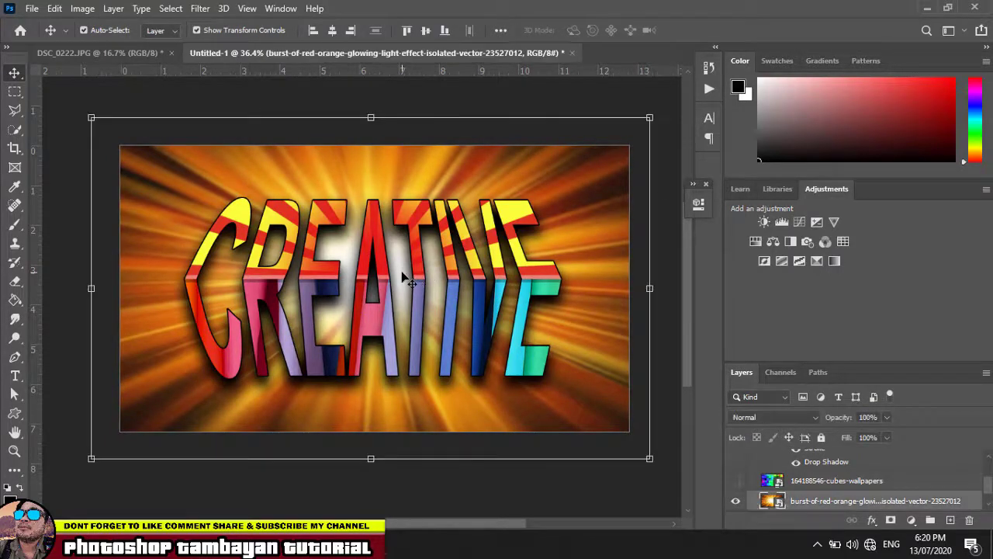
Compare the look by toggling the burst layer and Group 1's Drop Shadow and Stroke effects off and on
{"action": "left_click", "coordinate": [736, 502]}
{"action": "left_click", "coordinate": [735, 502]}
{"action": "scroll", "coordinate": [831, 503], "scroll_direction": "up", "scroll_amount": 5}
{"action": "left_click", "coordinate": [837, 479]}
{"action": "scroll", "coordinate": [838, 481], "scroll_direction": "down", "scroll_amount": 1}
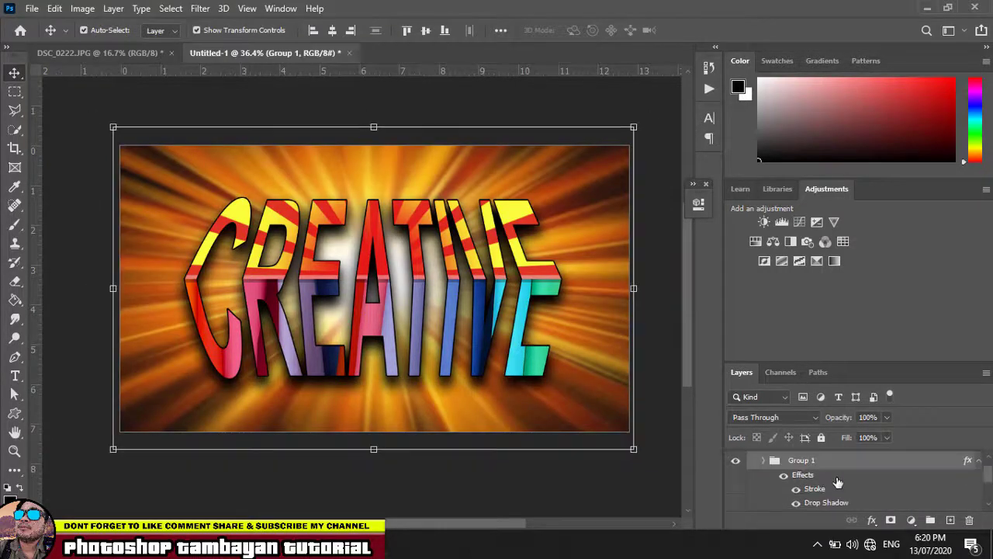
{"action": "left_click", "coordinate": [796, 503]}
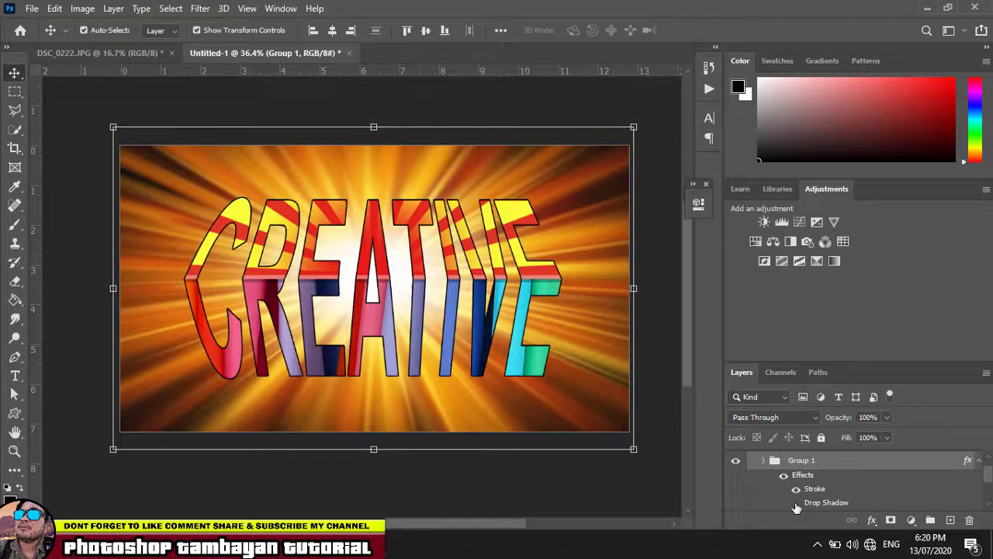
{"action": "left_click", "coordinate": [797, 503]}
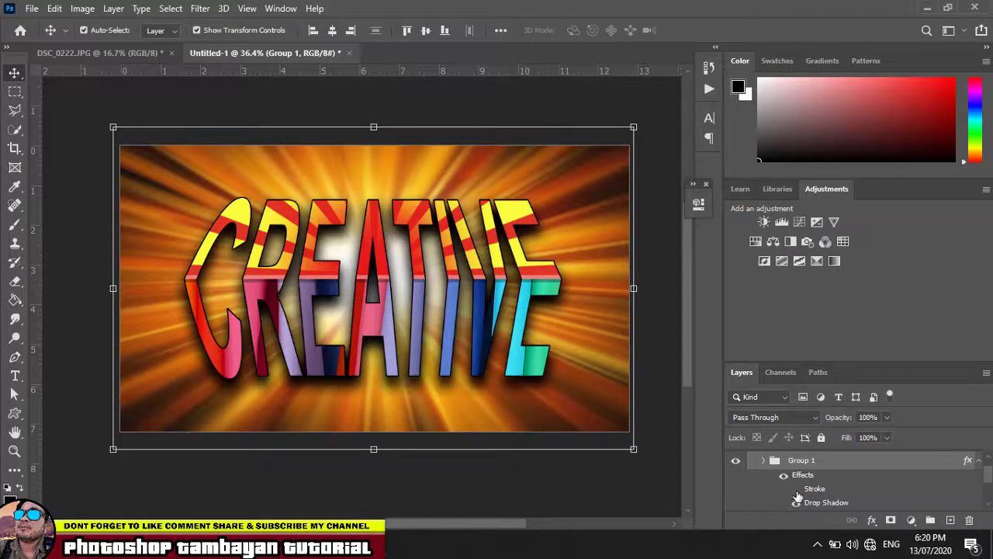
{"action": "left_click", "coordinate": [796, 489]}
{"action": "left_click", "coordinate": [796, 489]}
Free-transform the Group 1 text group and commit it
{"action": "key", "text": "ctrl+t"}
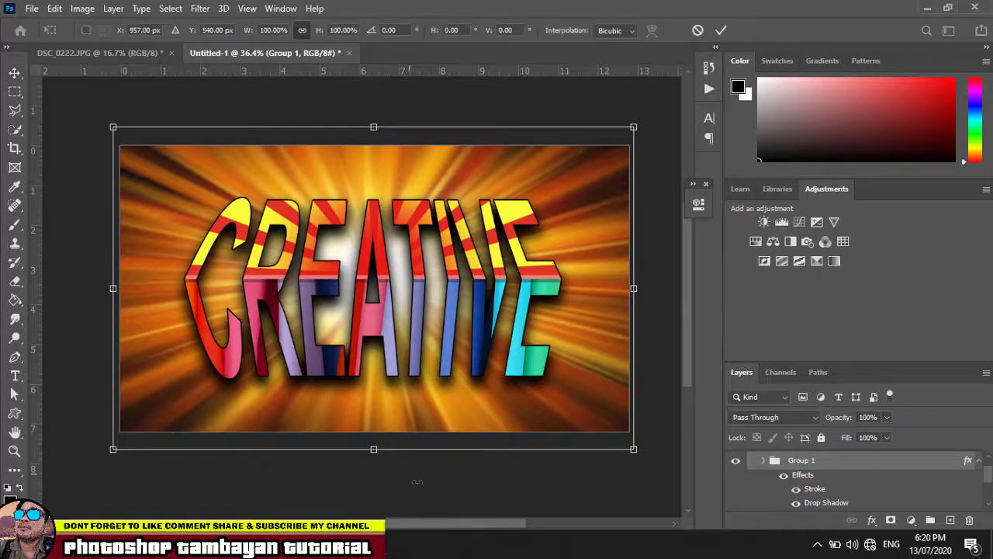
{"action": "scroll", "coordinate": [426, 485], "scroll_direction": "up", "scroll_amount": 3}
{"action": "scroll", "coordinate": [435, 489], "scroll_direction": "down", "scroll_amount": 1}
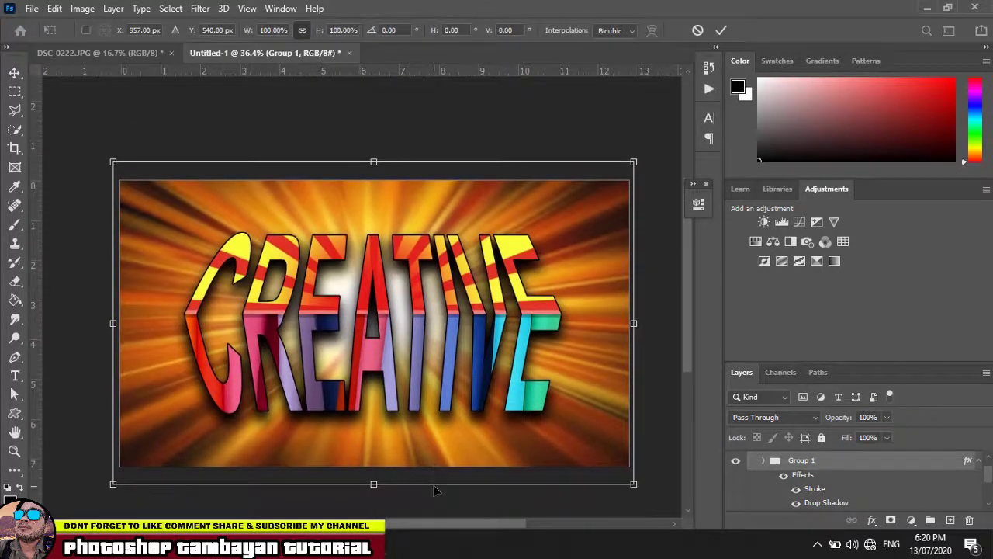
{"action": "scroll", "coordinate": [434, 489], "scroll_direction": "down", "scroll_amount": 1}
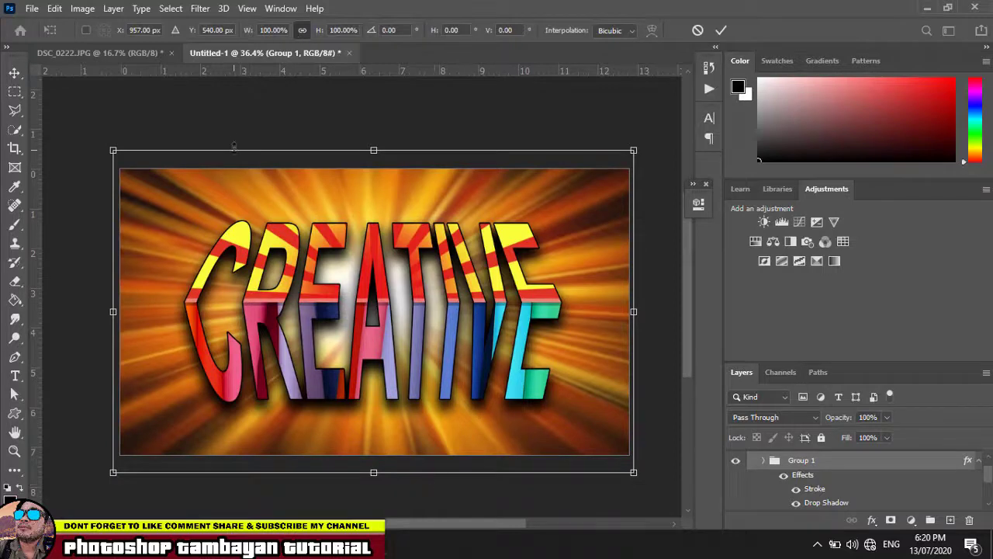
{"action": "left_click", "coordinate": [14, 72]}
Hide the burst background layer and select Gradient Fill 1
{"action": "left_click", "coordinate": [74, 108]}
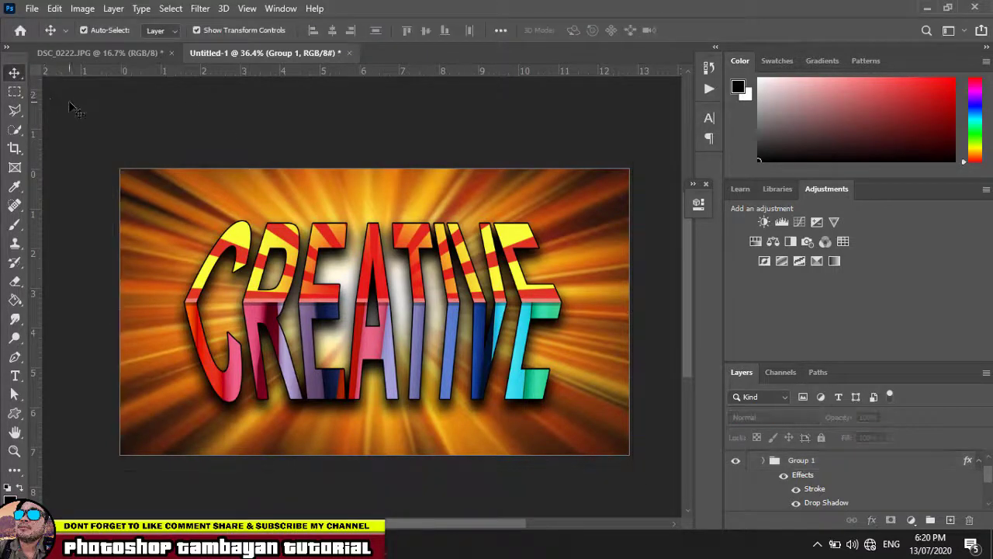
{"action": "left_click", "coordinate": [564, 188]}
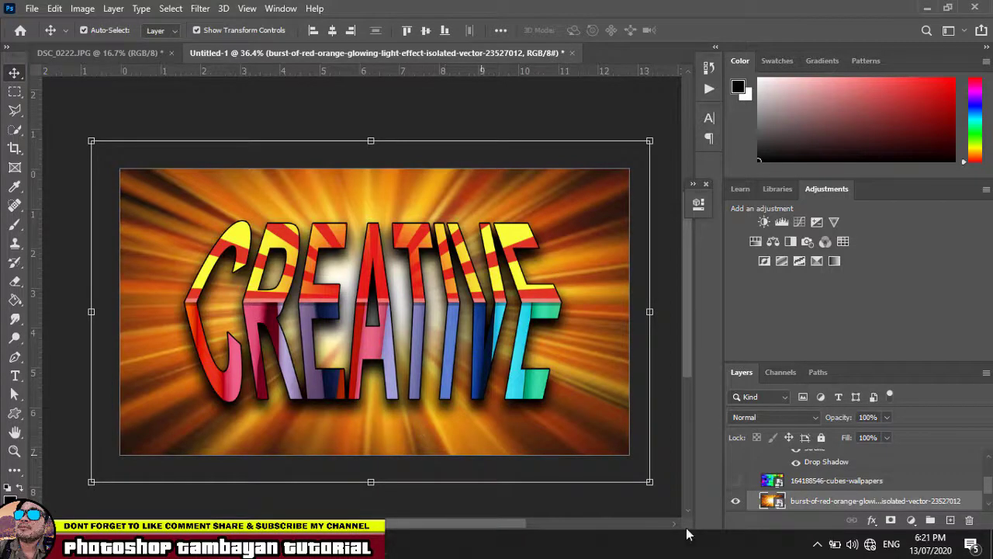
{"action": "scroll", "coordinate": [863, 487], "scroll_direction": "down", "scroll_amount": 1}
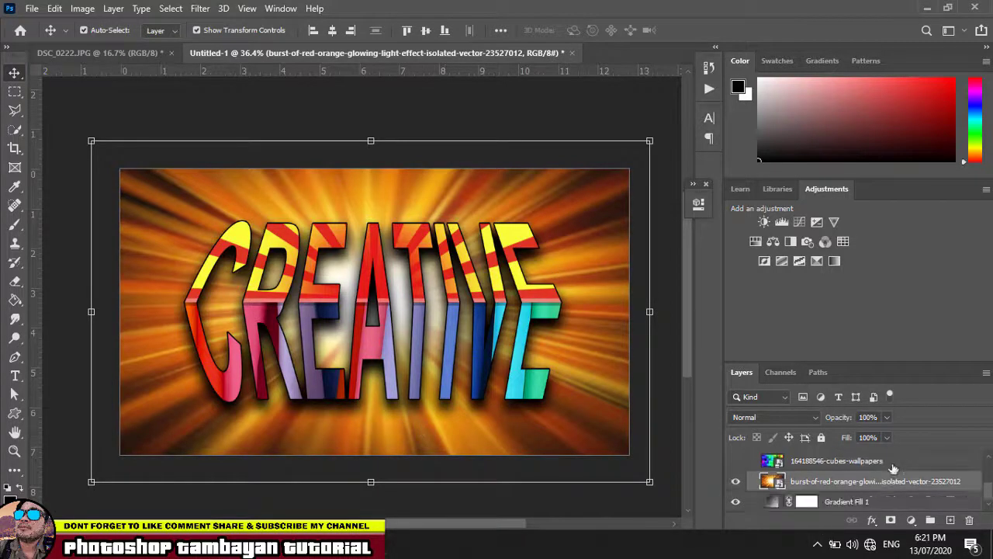
{"action": "left_click", "coordinate": [852, 501]}
{"action": "left_click", "coordinate": [735, 480]}
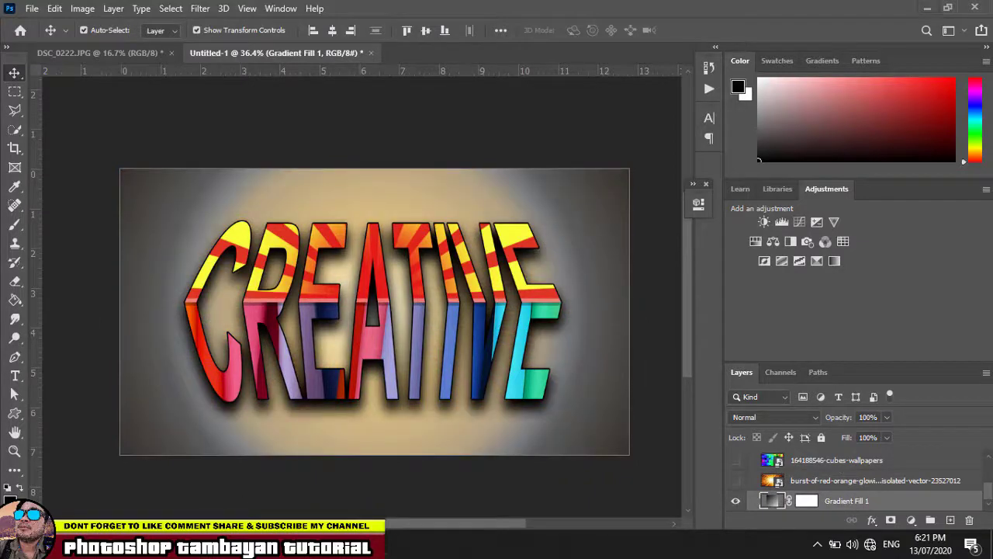
Drag vector-blue-abstract-comic-cartoon-sunlight-background from the VECTOR folder into Photoshop
{"action": "key", "text": "alt+Tab"}
{"action": "scroll", "coordinate": [469, 396], "scroll_direction": "down", "scroll_amount": 2}
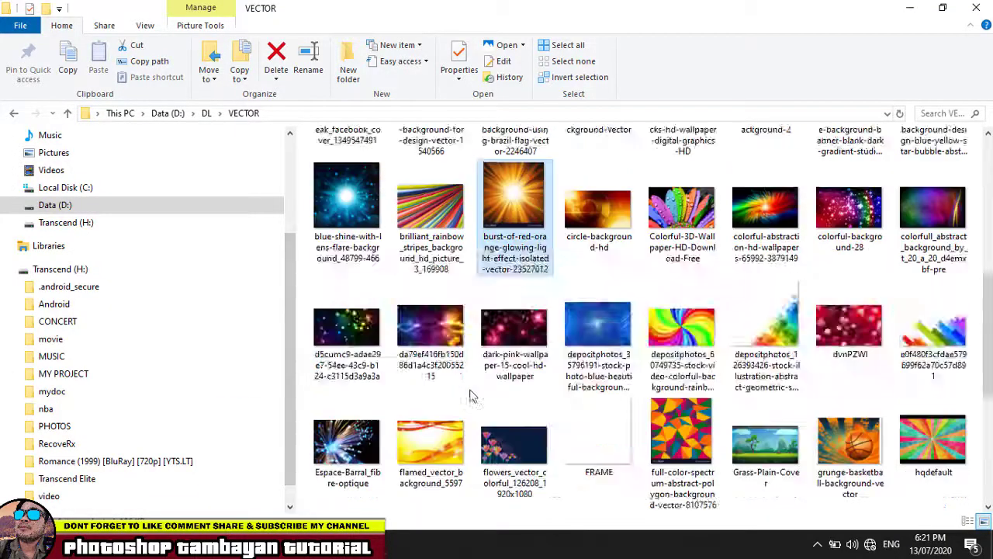
{"action": "scroll", "coordinate": [470, 396], "scroll_direction": "down", "scroll_amount": 3}
{"action": "scroll", "coordinate": [496, 408], "scroll_direction": "up", "scroll_amount": 2}
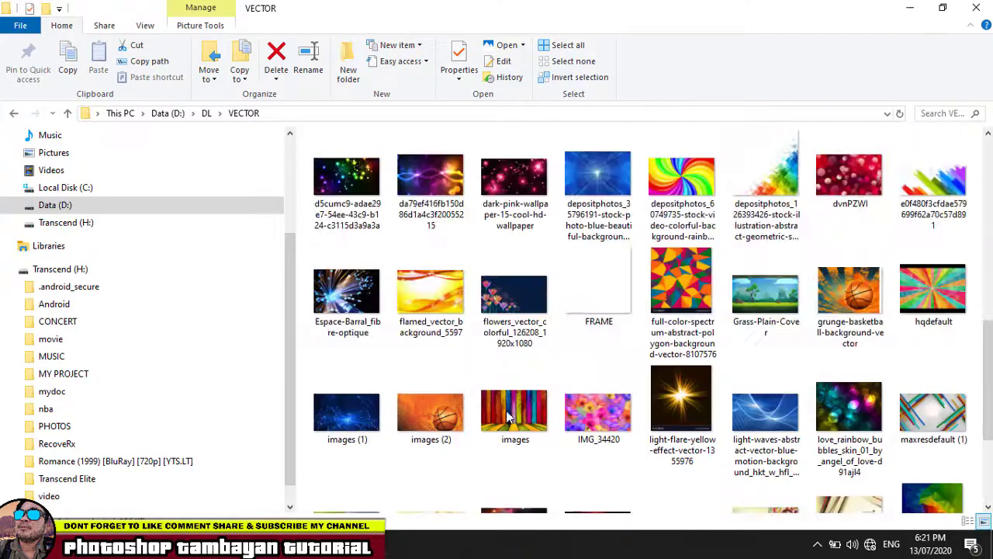
{"action": "scroll", "coordinate": [600, 409], "scroll_direction": "down", "scroll_amount": 2}
{"action": "left_click_drag", "start_coordinate": [599, 443], "coordinate": [374, 306]}
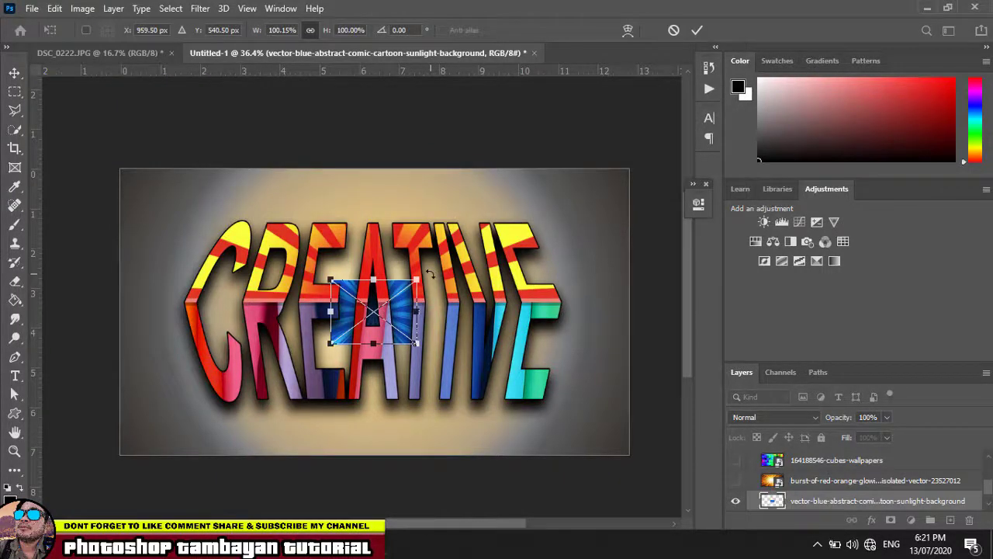
Enlarge the blue comic sunlight image past all canvas edges and commit it
{"action": "left_click_drag", "start_coordinate": [420, 278], "coordinate": [655, 136]}
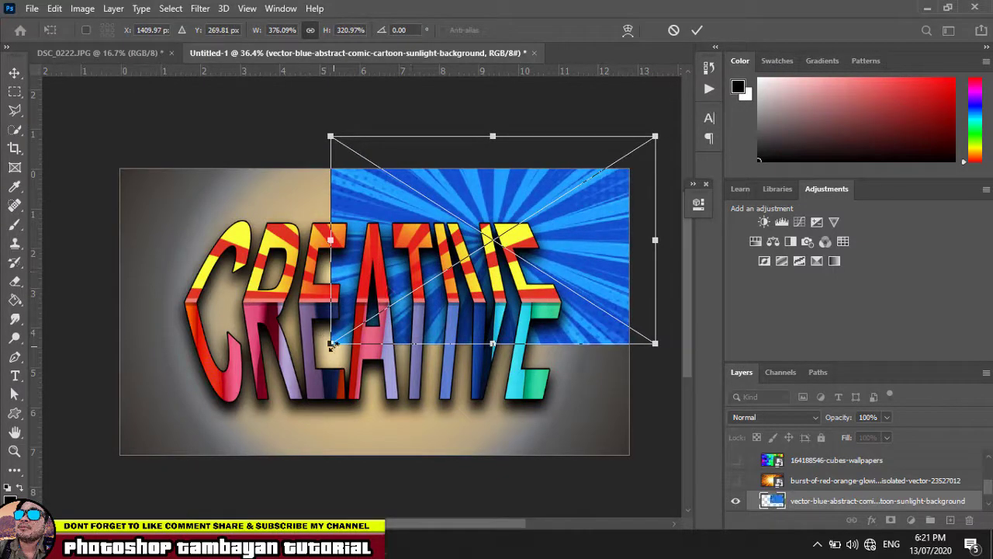
{"action": "left_click_drag", "start_coordinate": [330, 343], "coordinate": [225, 400]}
{"action": "left_click_drag", "start_coordinate": [159, 448], "coordinate": [92, 461]}
{"action": "key", "text": "Return"}
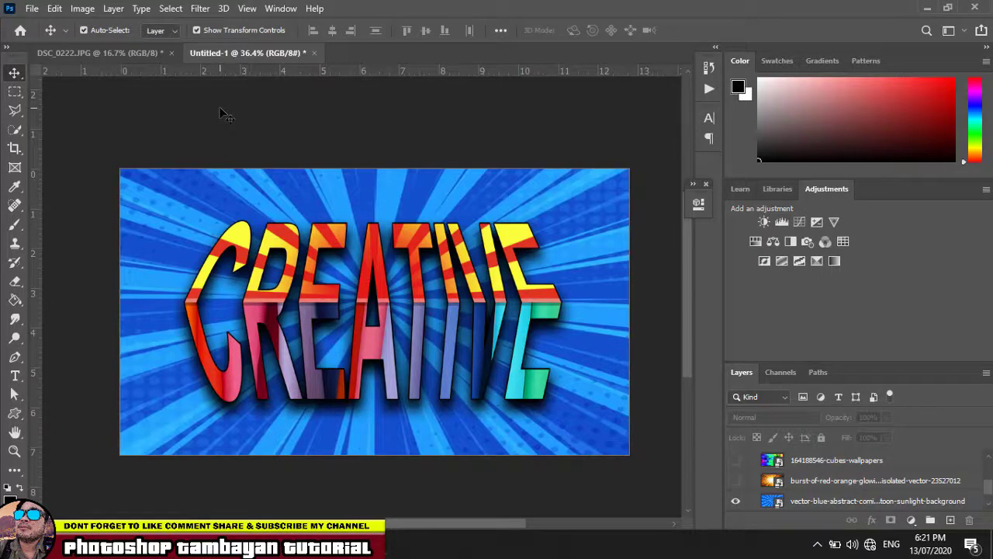
Rescale the striped 04 layer to 89.95%, commit, and deselect it
{"action": "left_click", "coordinate": [367, 349]}
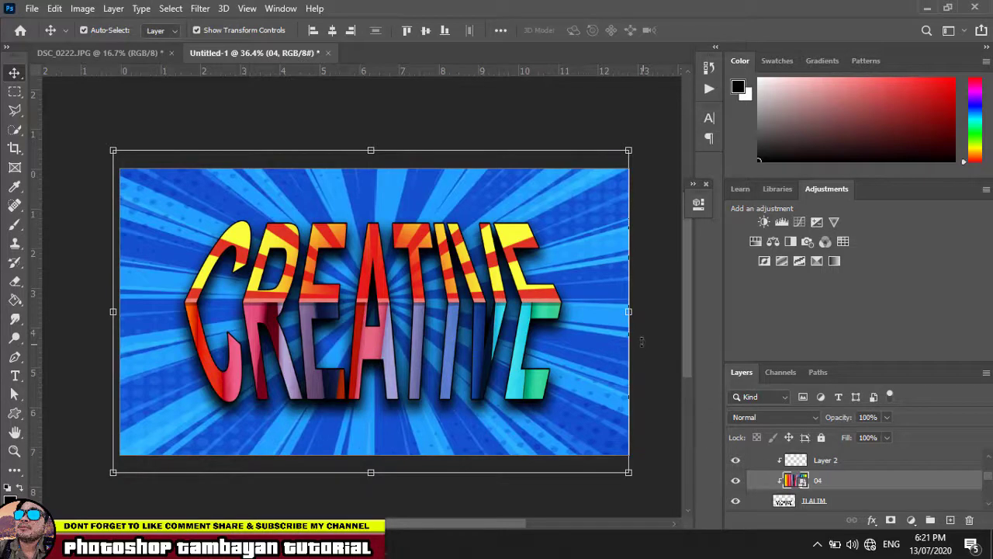
{"action": "mouse_move", "coordinate": [630, 311]}
{"action": "left_mouse_down"}
{"action": "mouse_move", "coordinate": [610, 311]}
{"action": "mouse_move", "coordinate": [673, 311]}
{"action": "mouse_move", "coordinate": [634, 310]}
{"action": "left_mouse_up"}
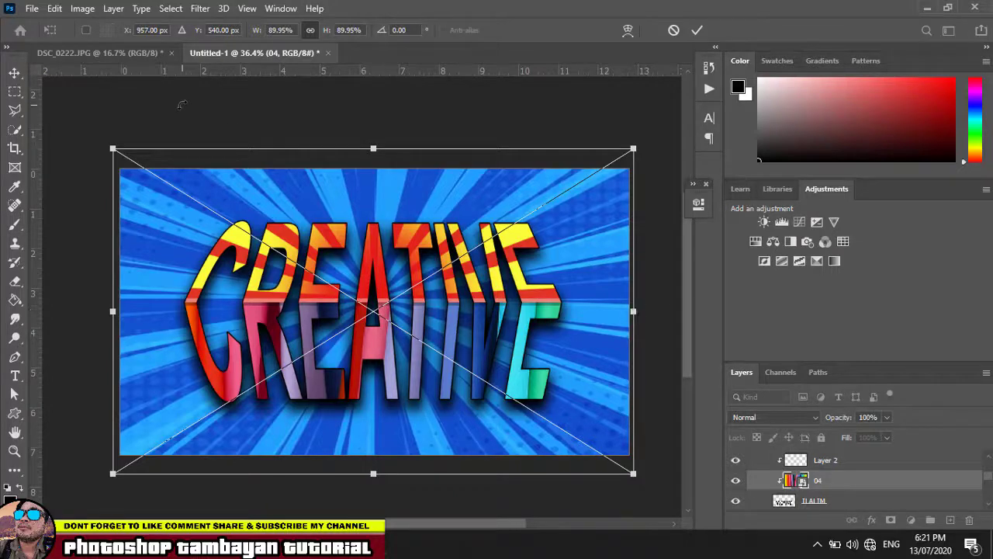
{"action": "left_click", "coordinate": [14, 72]}
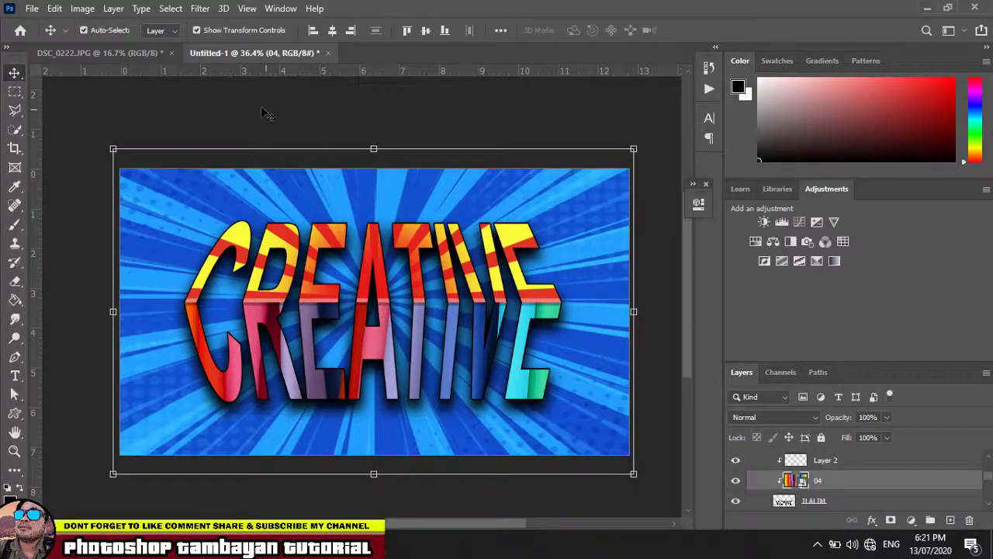
{"action": "left_click", "coordinate": [227, 109]}
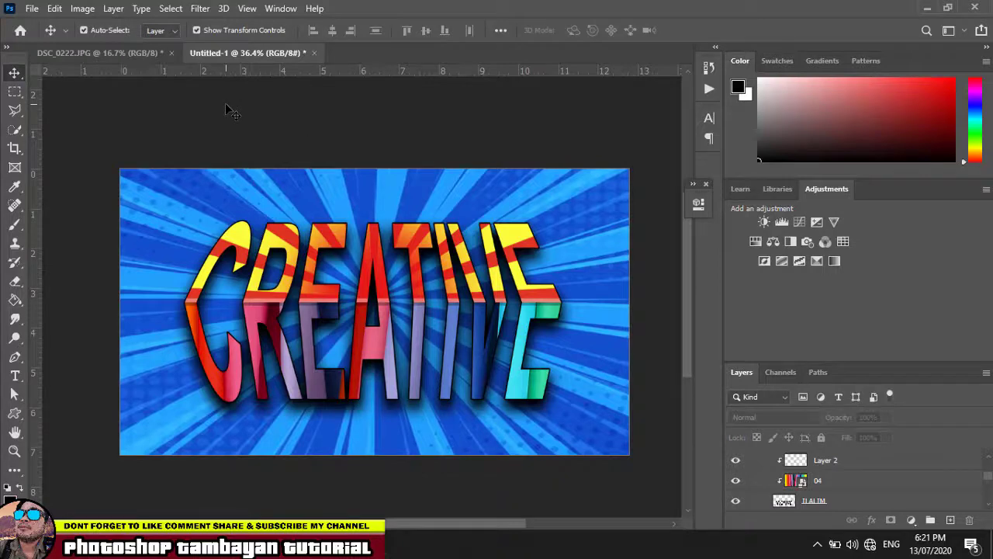